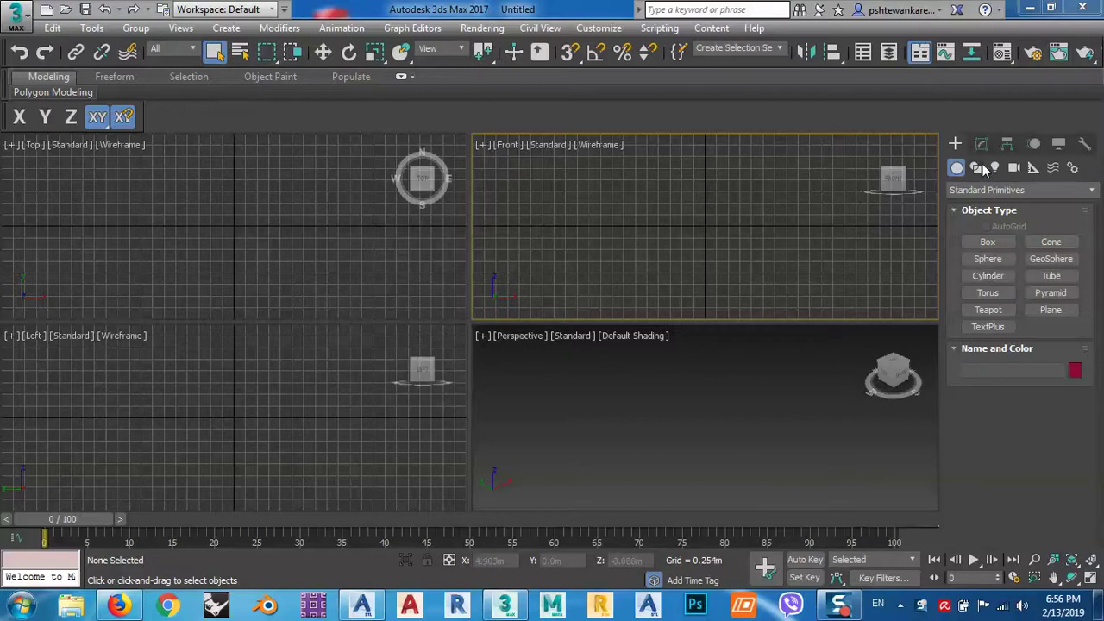
# Step: Draw a two-segment spline in the Front view: a horizontal segment about 0.76 m long from the origin, then a rising outward slant
pyautogui.click(976, 168)
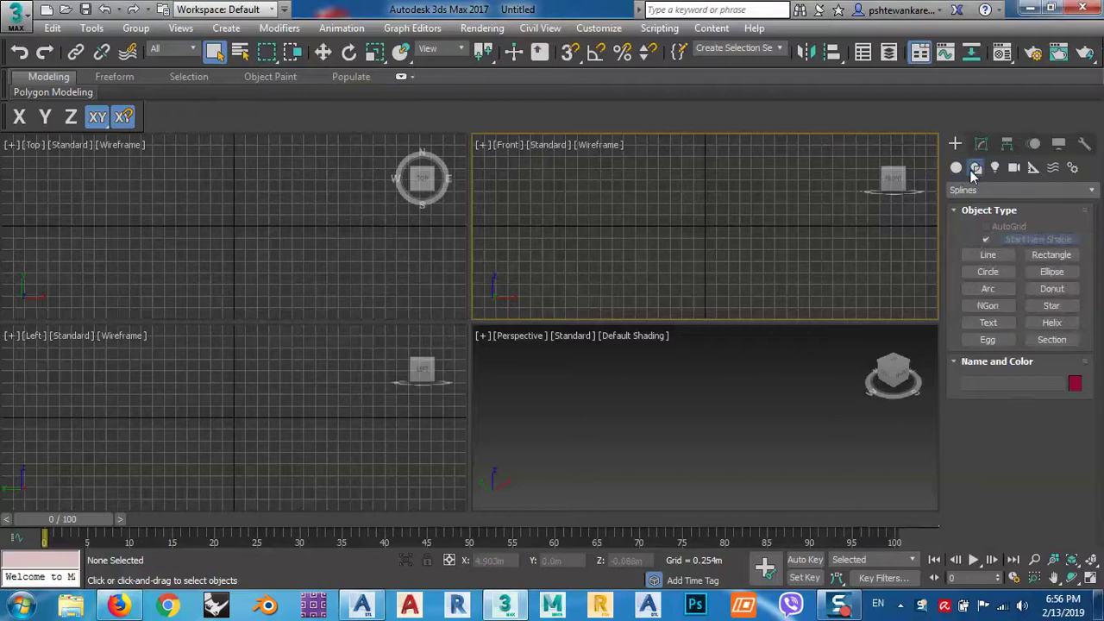
pyautogui.click(998, 256)
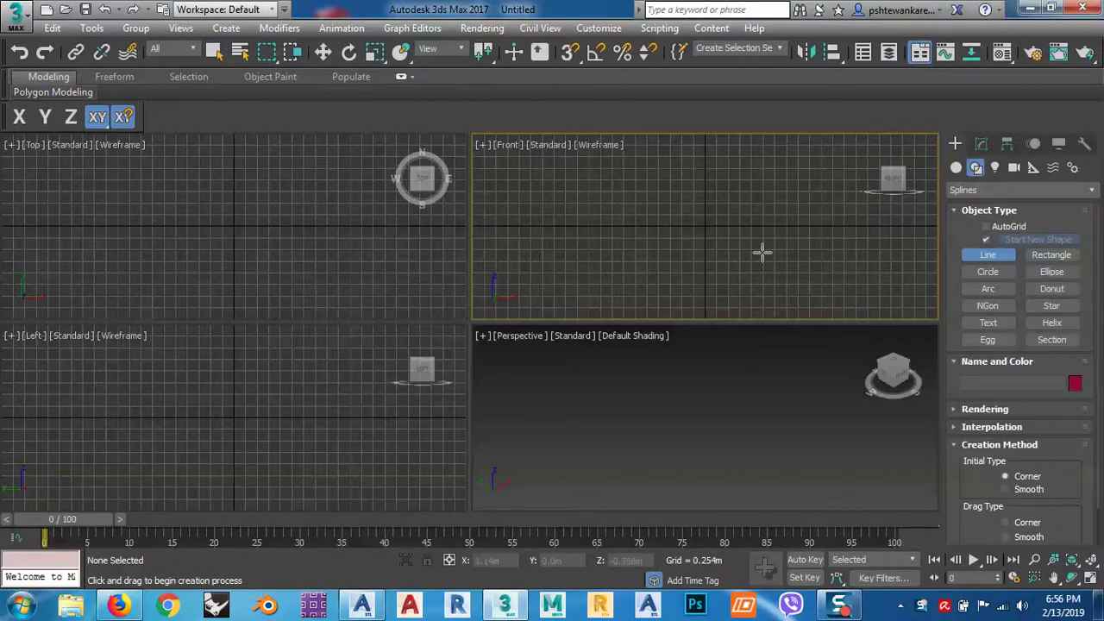
pyautogui.moveTo(776, 224); pyautogui.dragTo(779, 237, button='middle')
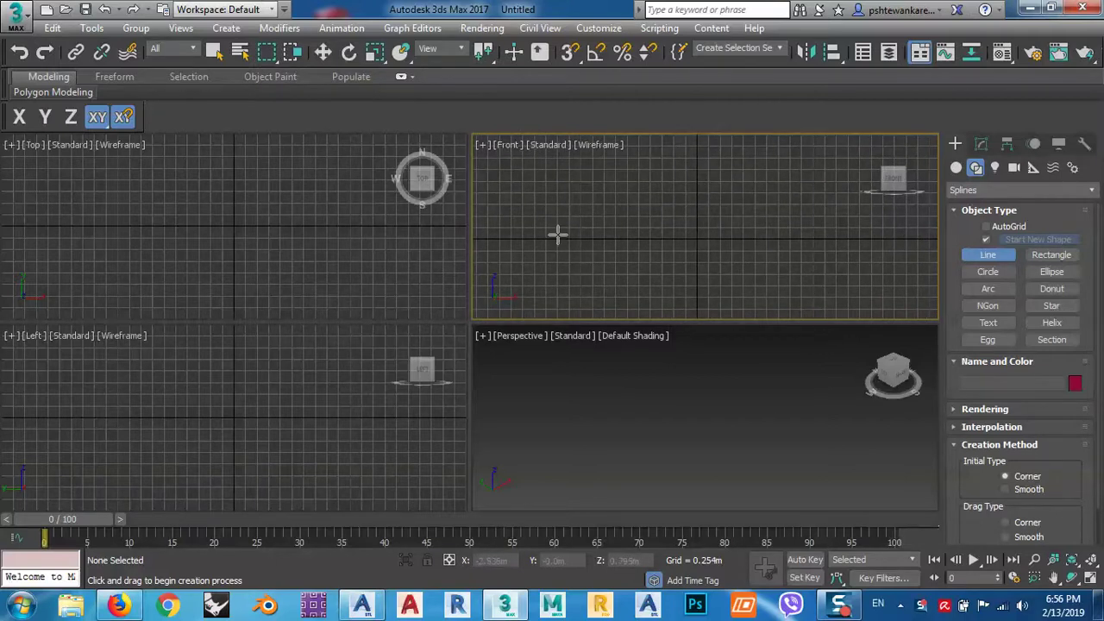
pyautogui.click(1090, 577)
pyautogui.scroll(-5, 557, 372)
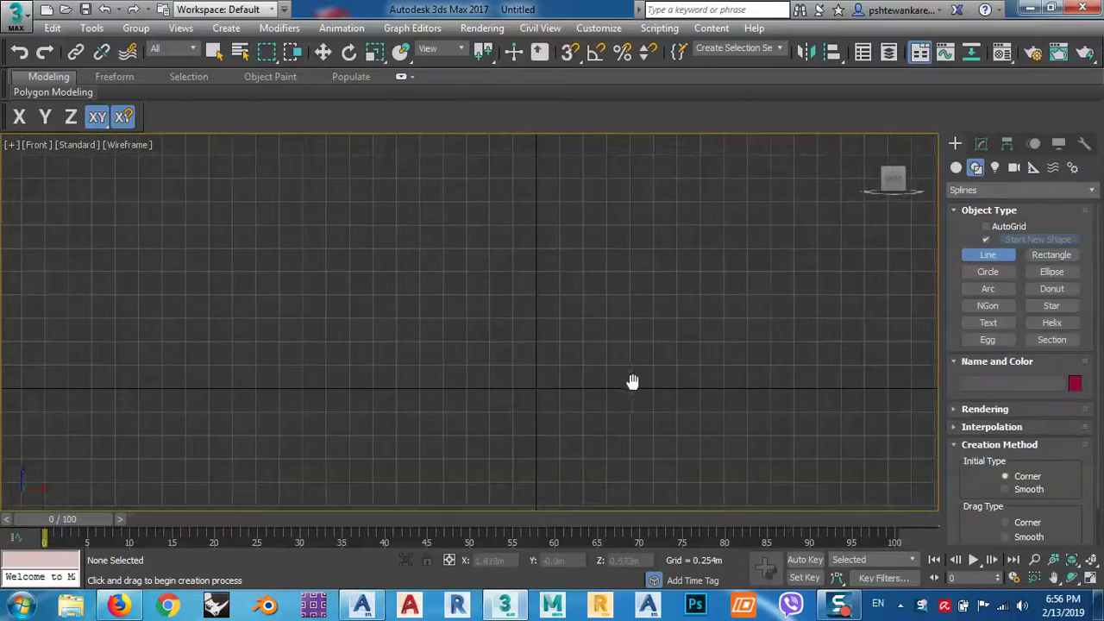
pyautogui.click(536, 388)
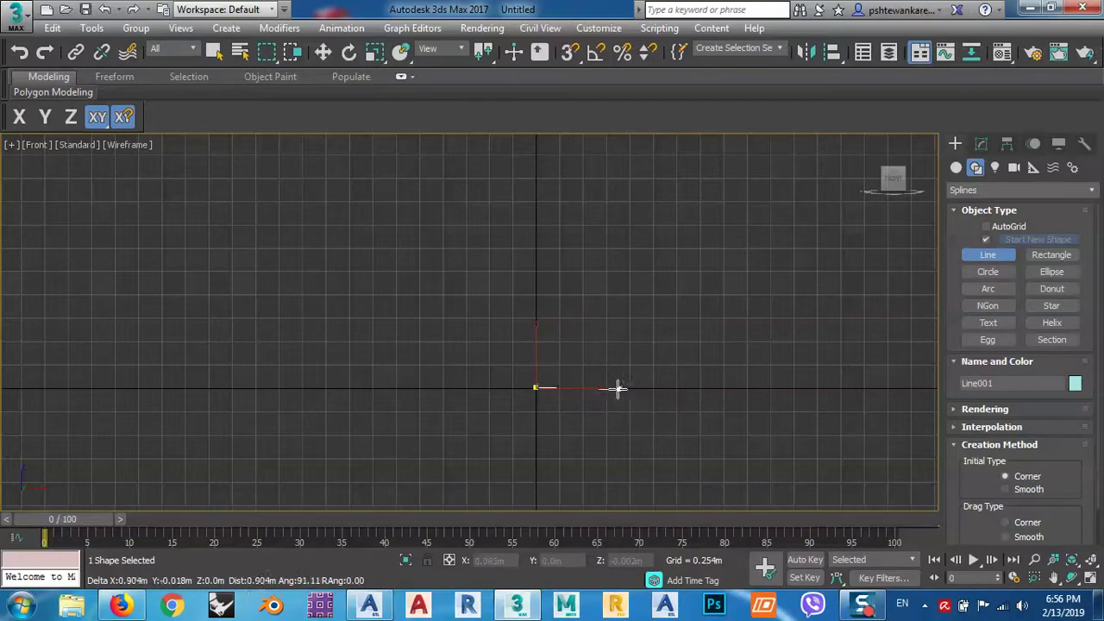
pyautogui.click(607, 387)
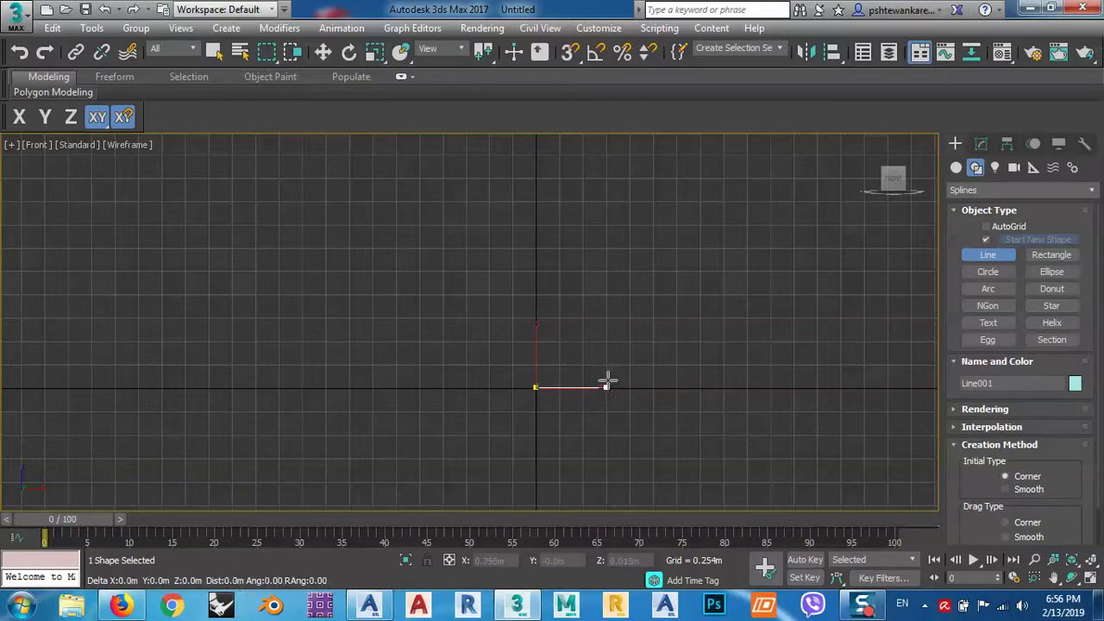
pyautogui.click(677, 144)
pyautogui.rightClick(631, 159)
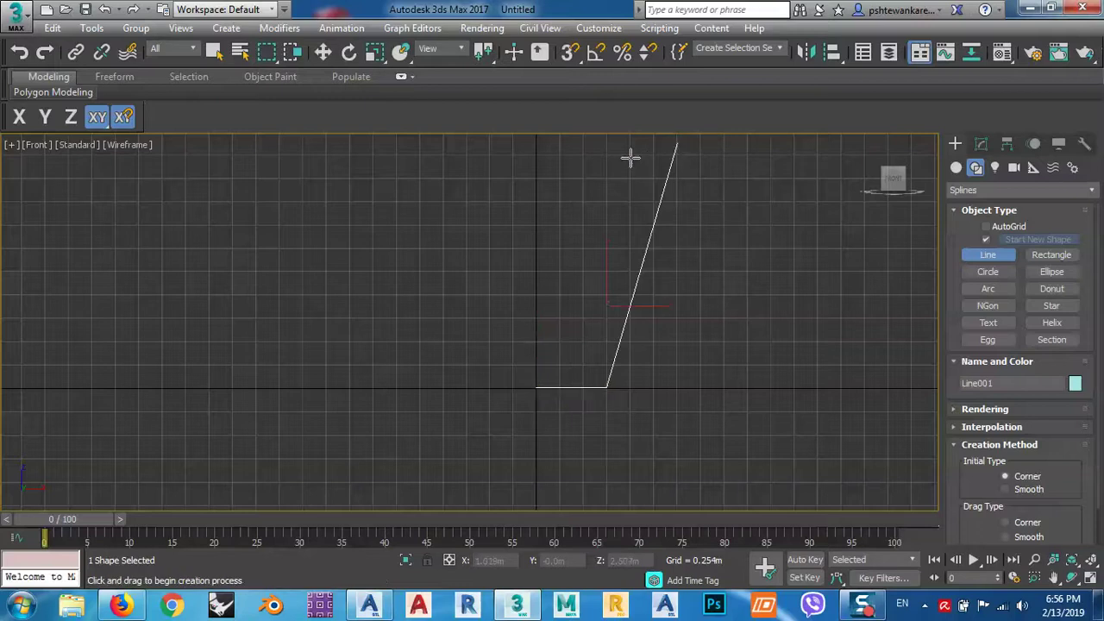
pyautogui.rightClick(630, 161)
# Step: Select the line with the Move tool and examine its start point against the grid origin up close
pyautogui.scroll(2, 609, 230)
pyautogui.moveTo(610, 230); pyautogui.dragTo(622, 256, button='middle')
pyautogui.scroll(-2, 601, 302)
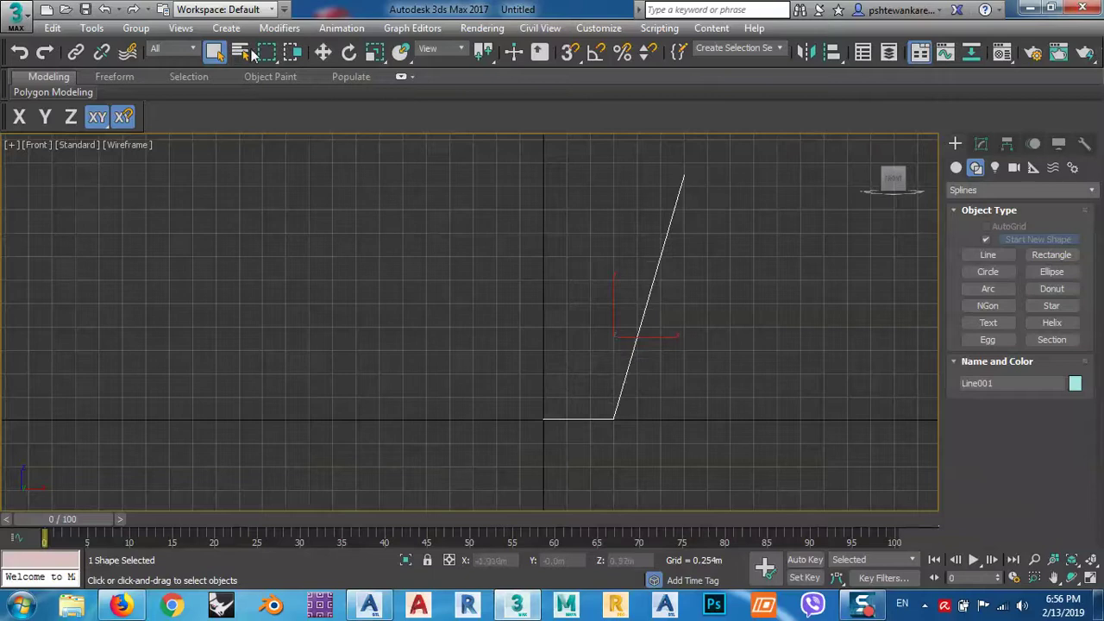
pyautogui.click(322, 51)
pyautogui.click(710, 346)
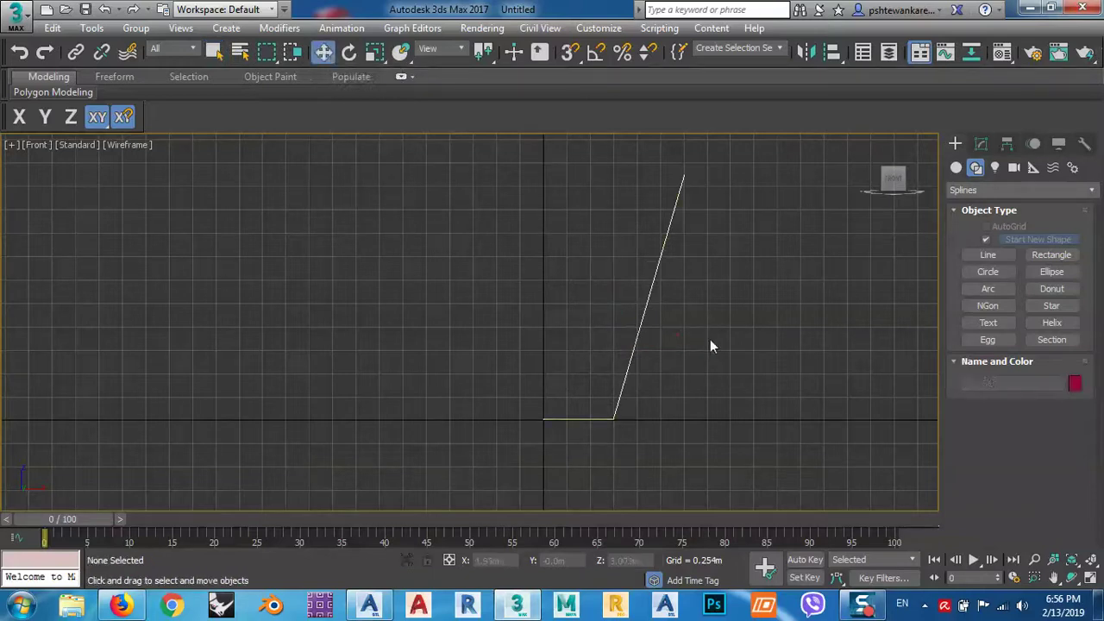
pyautogui.click(632, 343)
pyautogui.scroll(6, 532, 411)
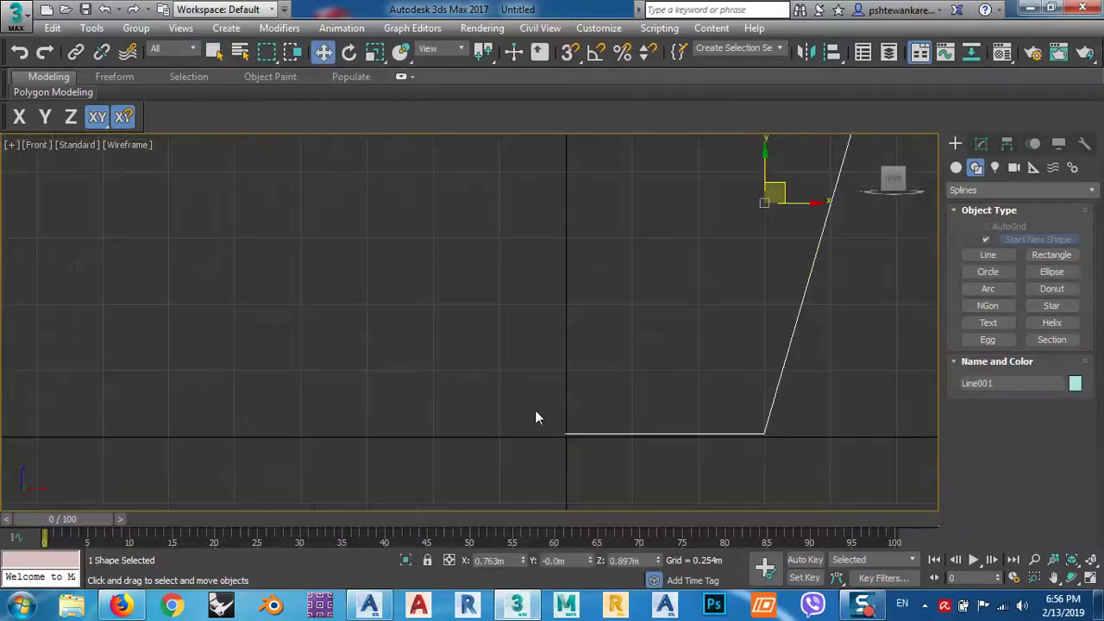
pyautogui.scroll(4, 517, 393)
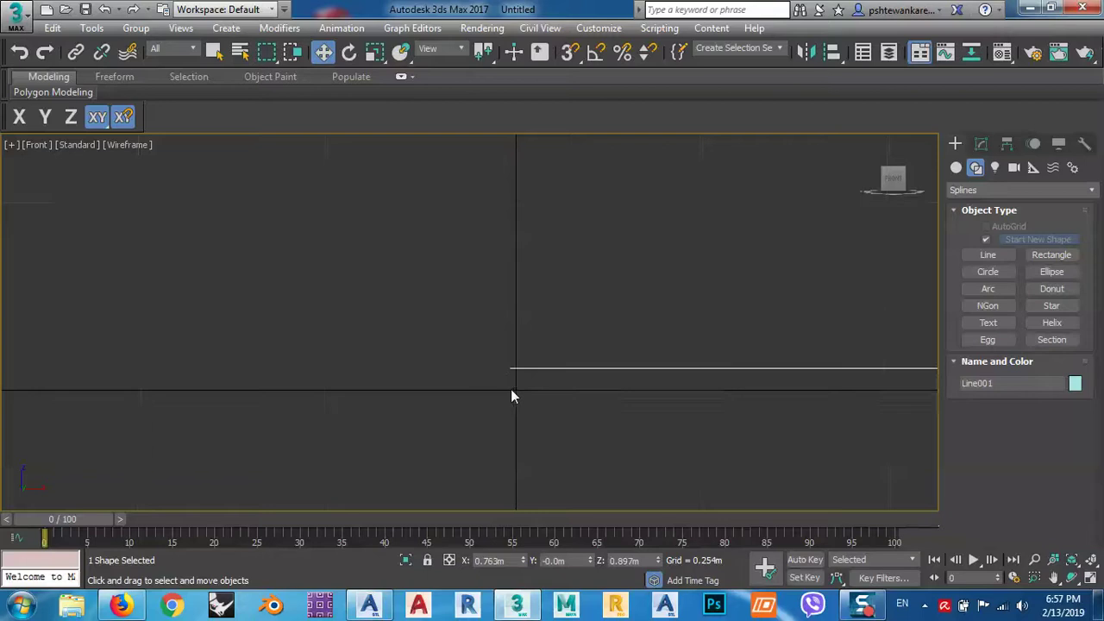
pyautogui.scroll(-8, 514, 363)
pyautogui.moveTo(590, 362); pyautogui.dragTo(638, 296, button='middle')
pyautogui.moveTo(648, 368); pyautogui.dragTo(672, 298, button='middle')
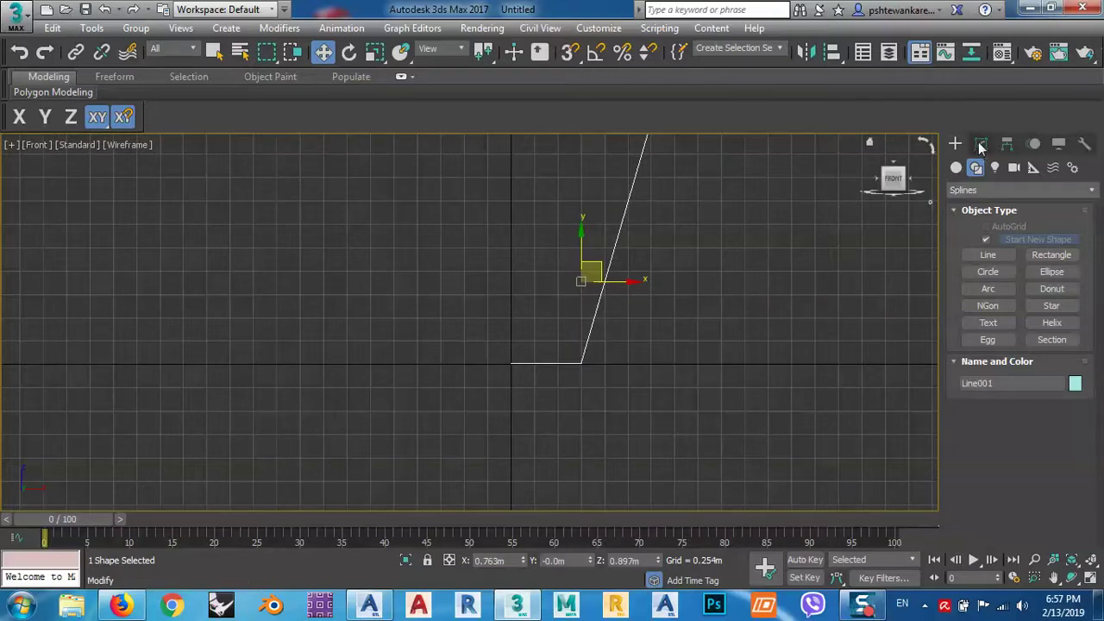
pyautogui.scroll(2, 594, 278)
pyautogui.moveTo(602, 262); pyautogui.dragTo(678, 200, button='middle')
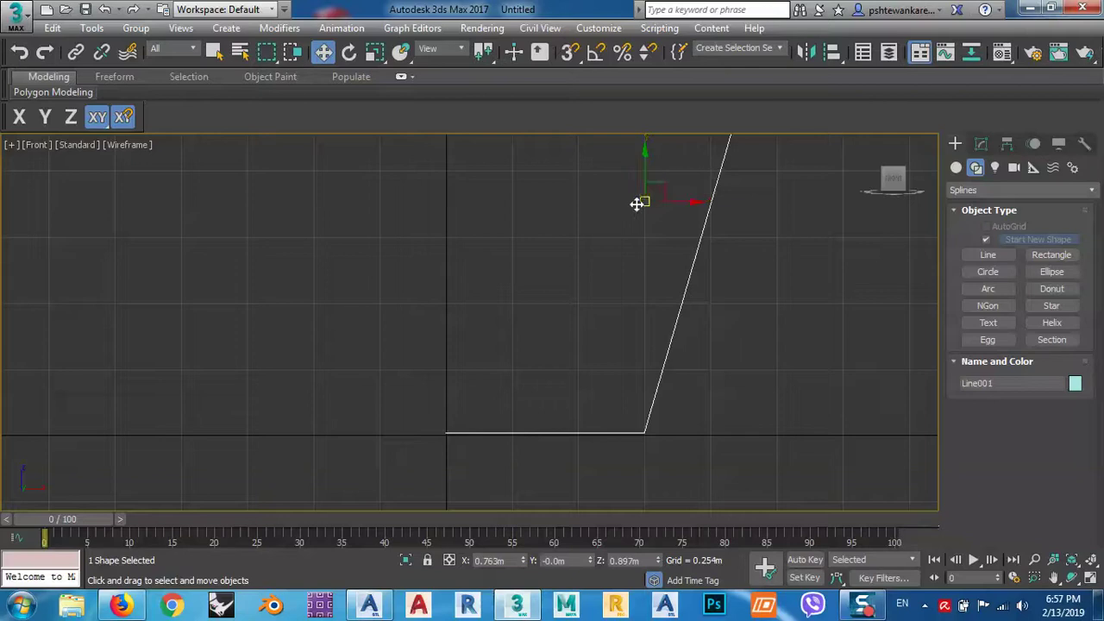
pyautogui.scroll(5, 448, 440)
pyautogui.scroll(2, 449, 409)
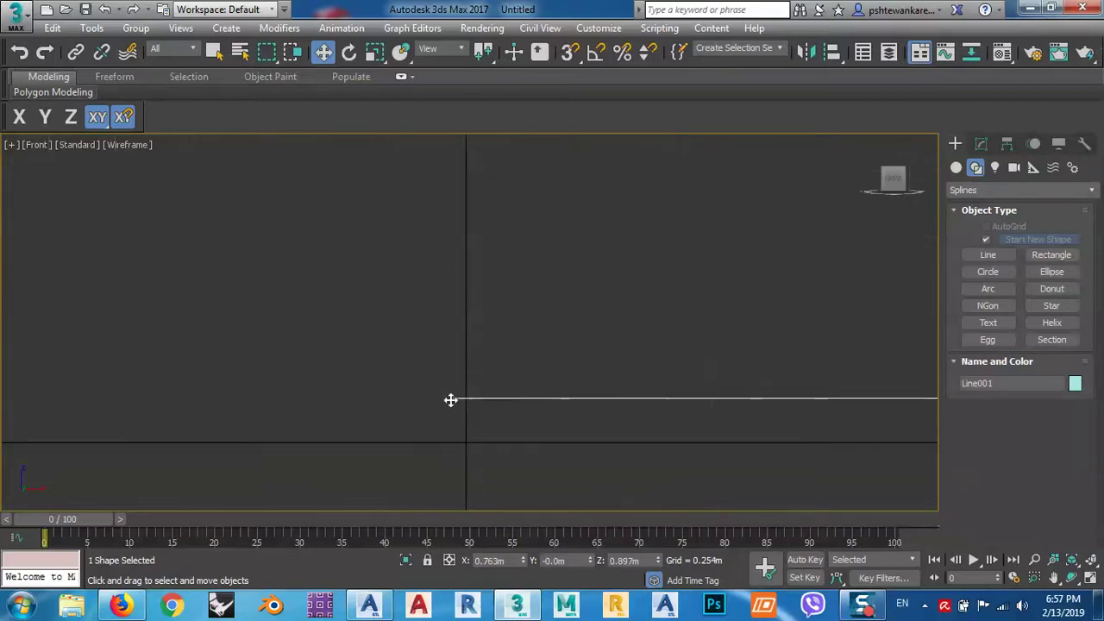
# Step: Turn on Affect Pivot Only and move the line's pivot toward its start point, to about X 0.248 m, Z 0.276 m
pyautogui.click(1006, 145)
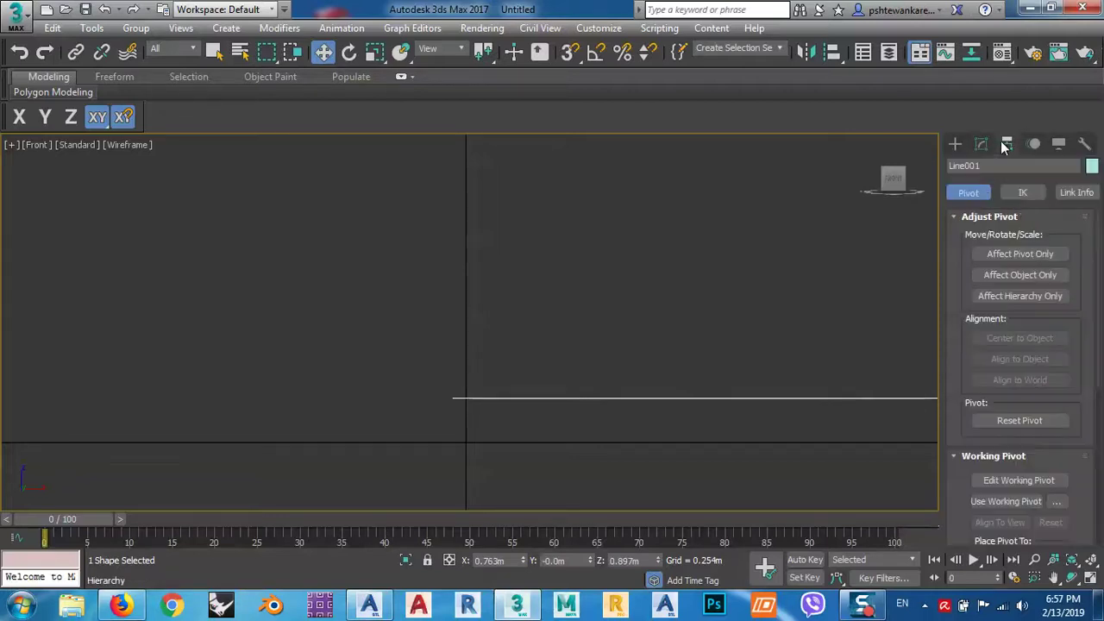
pyautogui.click(1006, 255)
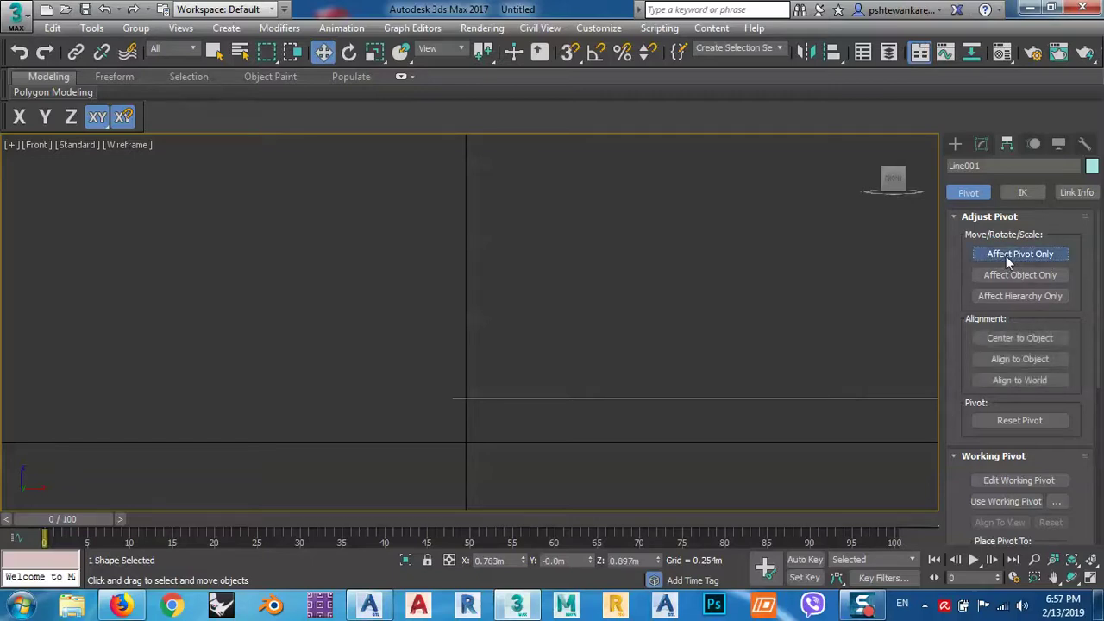
pyautogui.scroll(-3, 623, 316)
pyautogui.moveTo(549, 323); pyautogui.dragTo(596, 385, button='middle')
pyautogui.scroll(-3, 596, 385)
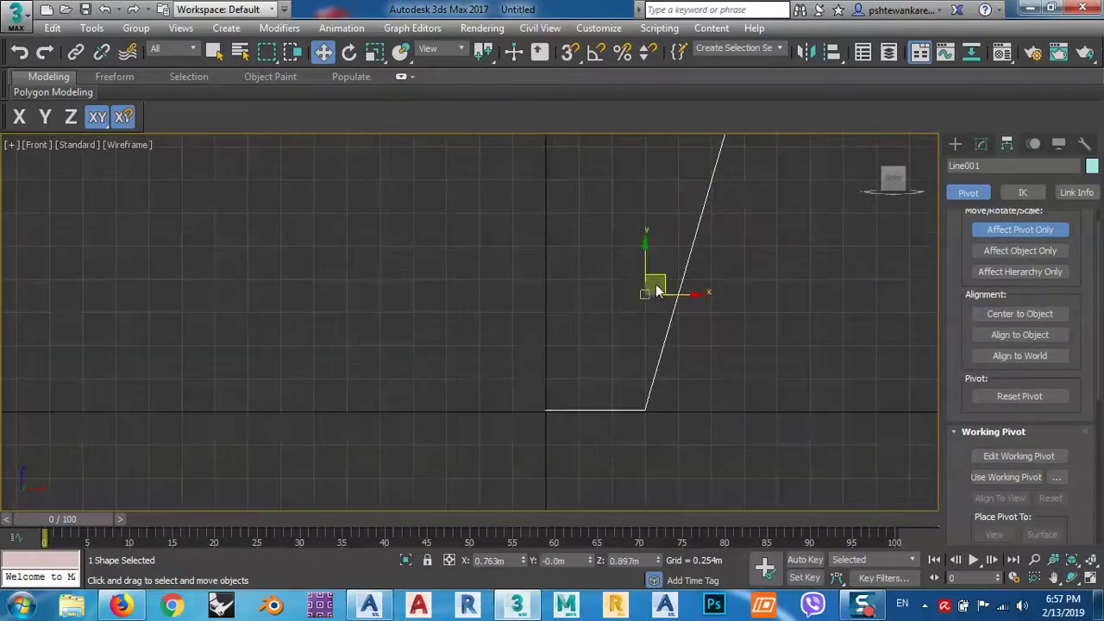
pyautogui.moveTo(647, 293); pyautogui.dragTo(564, 388)
pyautogui.scroll(4, 555, 405)
pyautogui.moveTo(555, 404); pyautogui.dragTo(621, 316, button='middle')
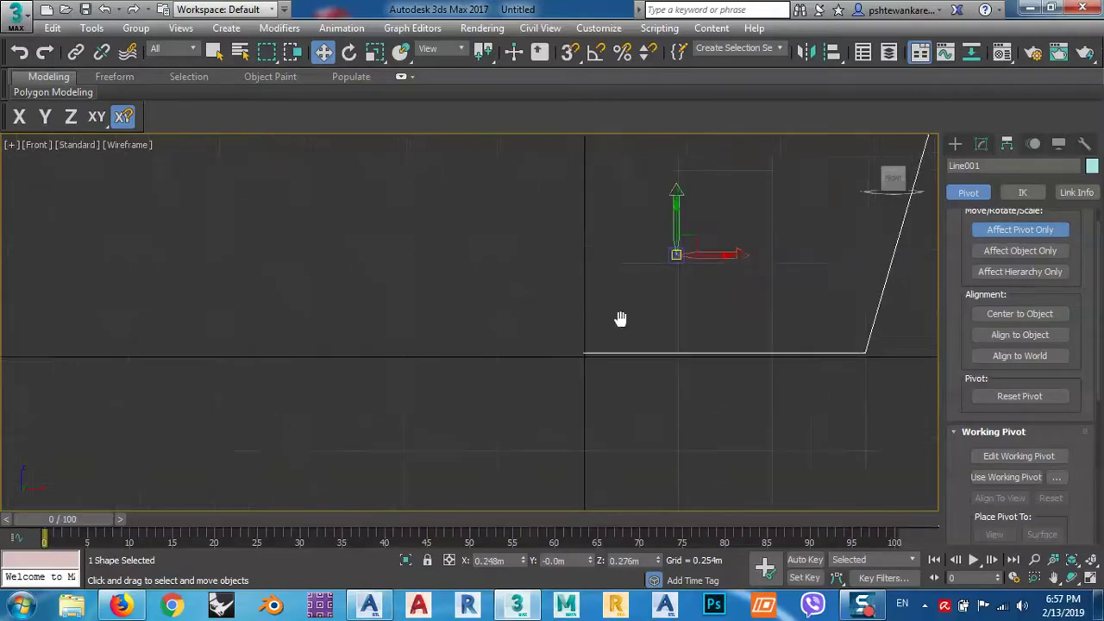
# Step: Snap the pivot onto the line's start vertex using 3D snapping, then turn off pivot editing and snapping
pyautogui.click(567, 53)
pyautogui.moveTo(685, 239); pyautogui.dragTo(586, 339)
pyautogui.scroll(5, 586, 339)
pyautogui.moveTo(587, 340); pyautogui.dragTo(653, 289, button='middle')
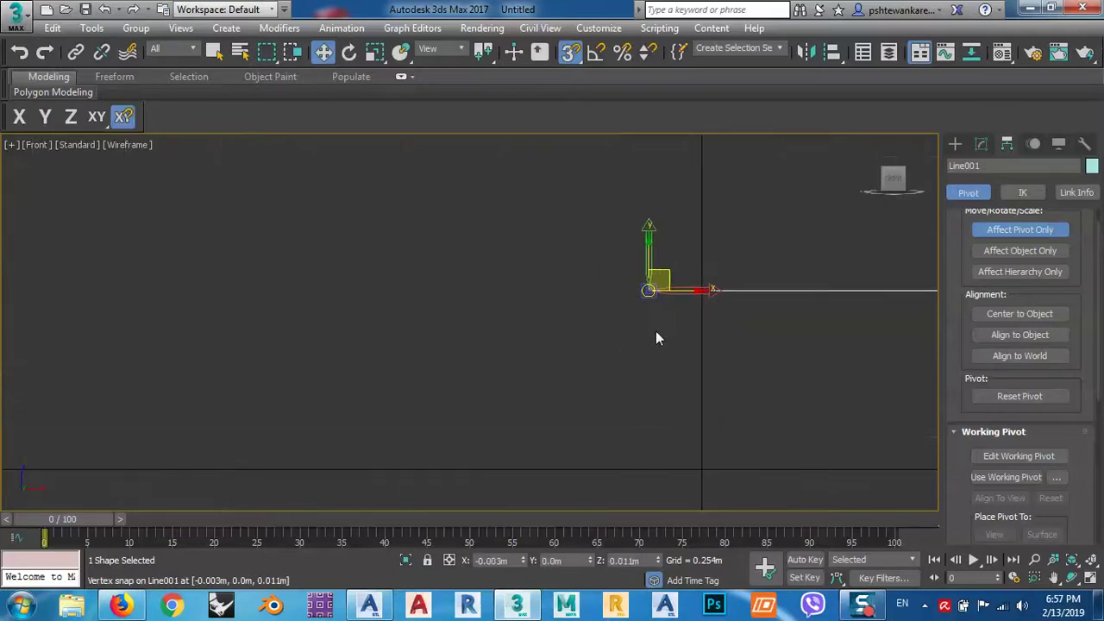
pyautogui.scroll(5, 661, 291)
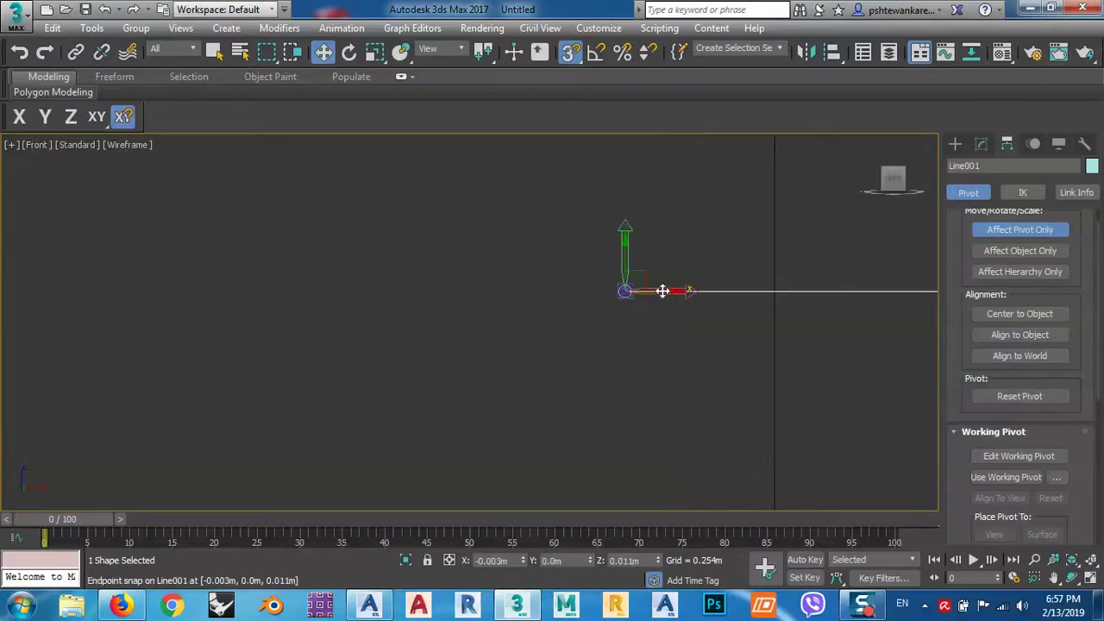
pyautogui.click(1011, 229)
pyautogui.click(544, 323)
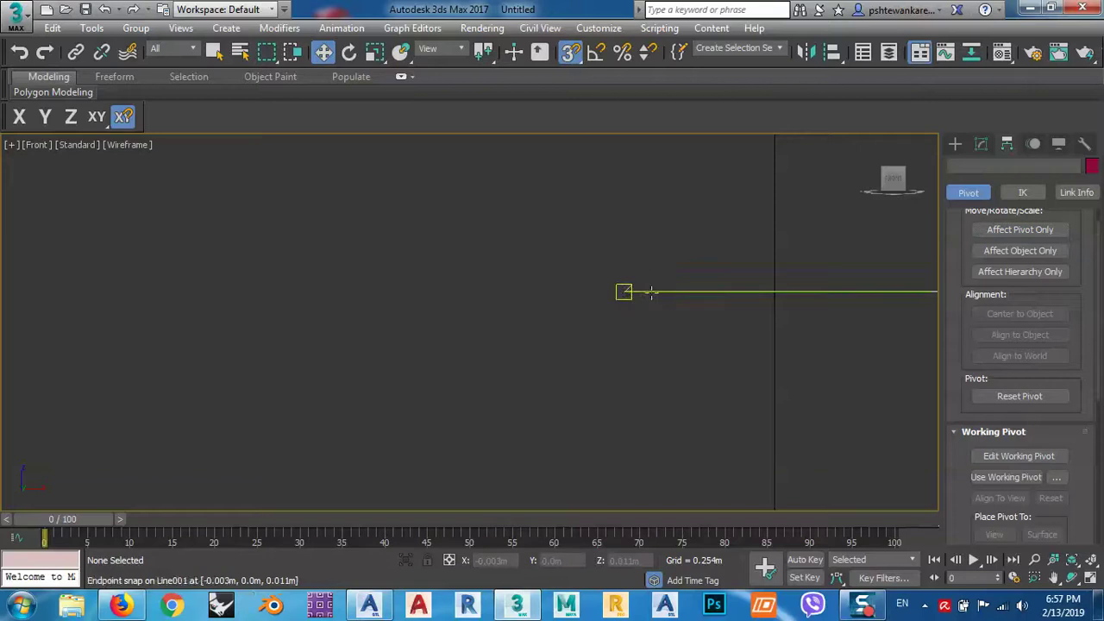
pyautogui.click(568, 54)
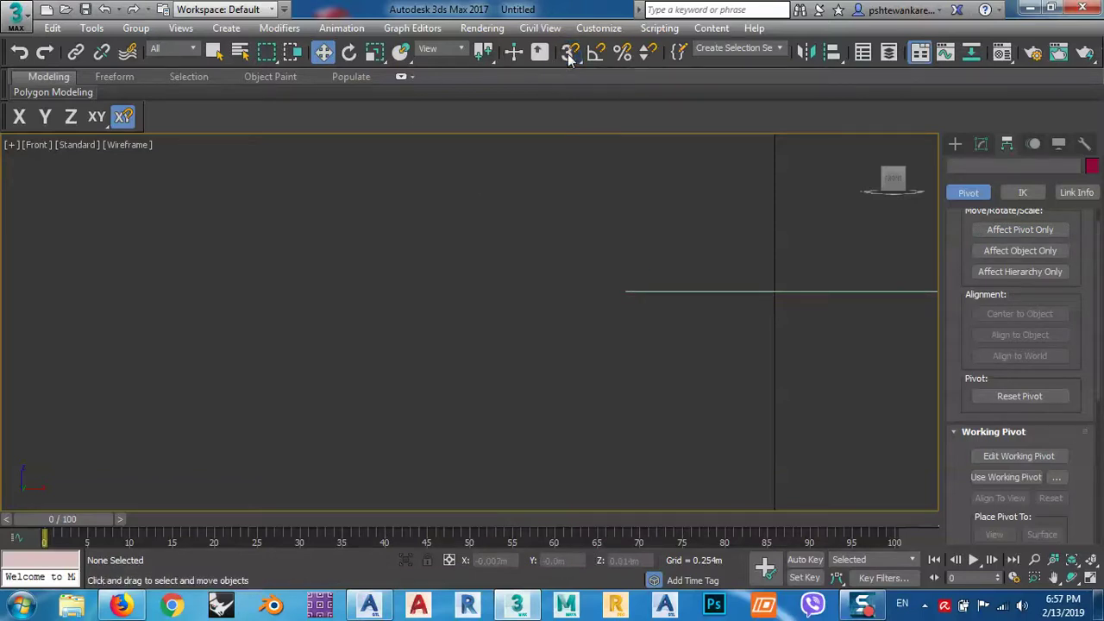
# Step: Select the line and zero its X and Z position so its start point sits on the world origin
pyautogui.click(652, 294)
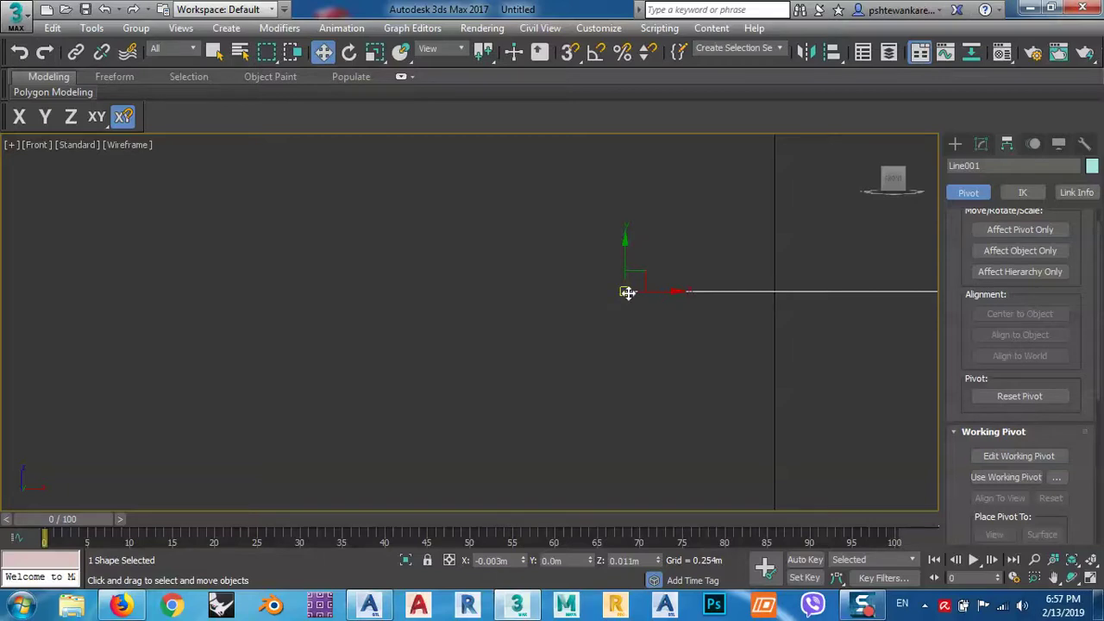
pyautogui.rightClick(522, 560)
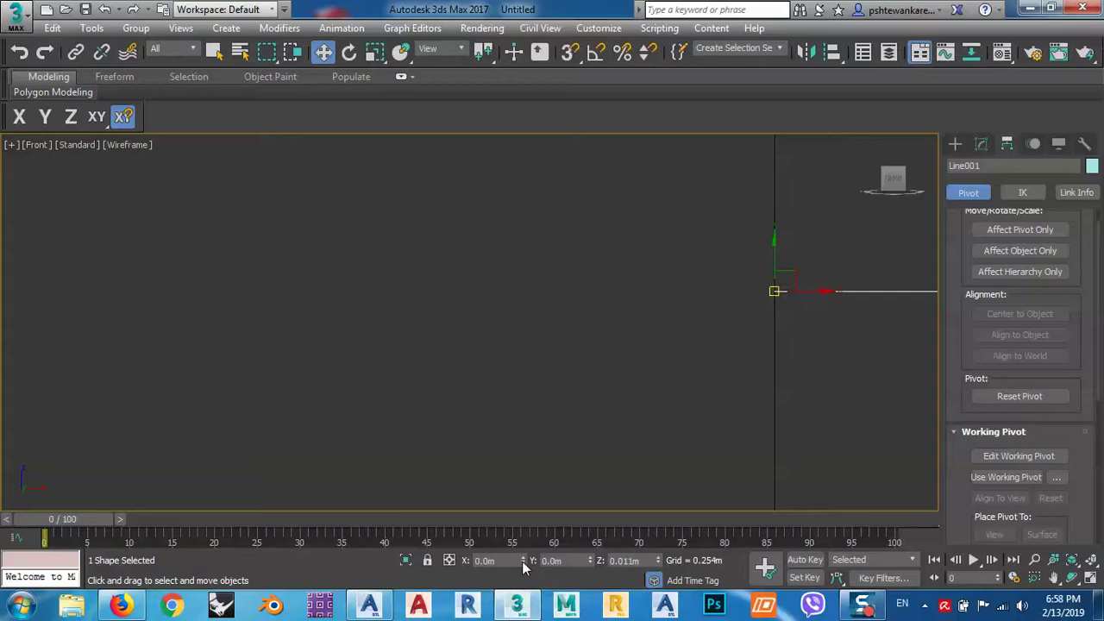
pyautogui.rightClick(658, 561)
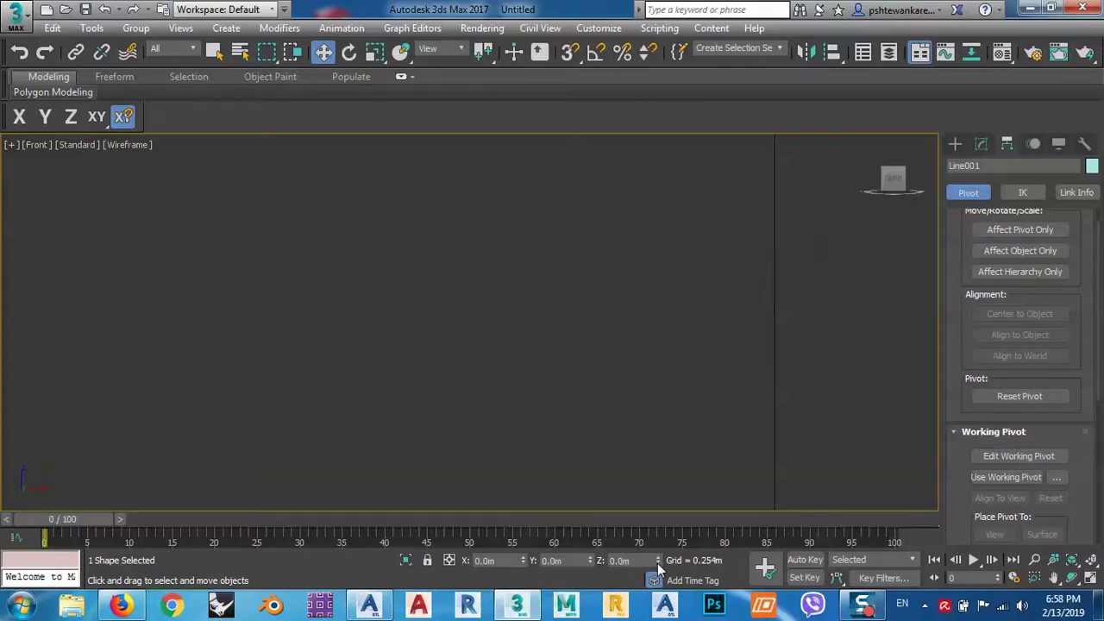
pyautogui.click(409, 365)
pyautogui.scroll(-5, 434, 363)
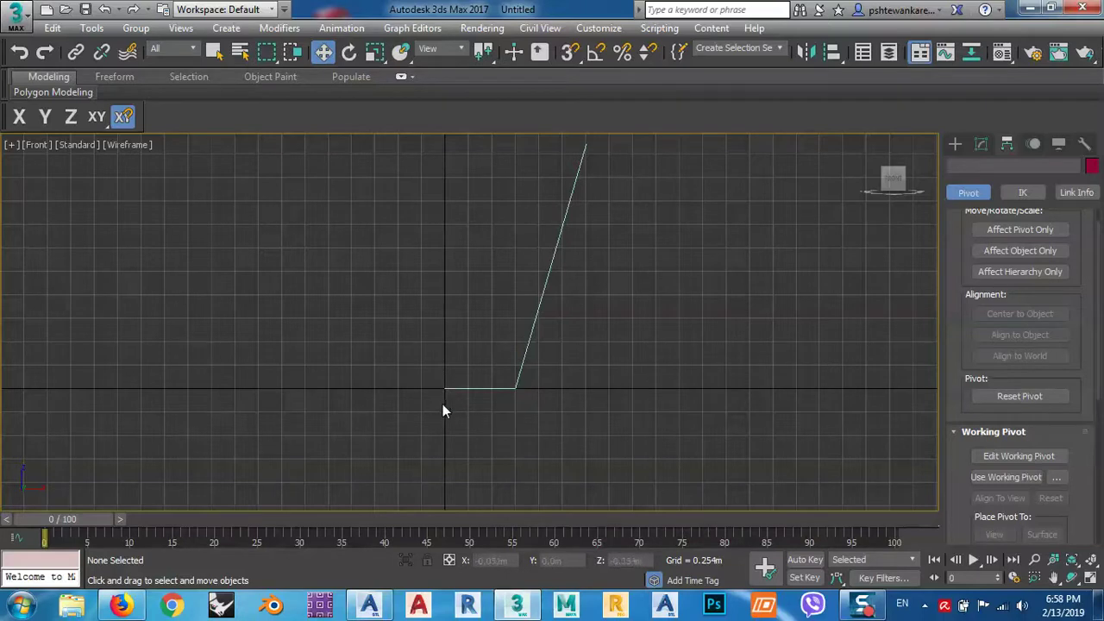
# Step: Select the line and look through the modifiers available for it
pyautogui.click(540, 299)
pyautogui.click(981, 145)
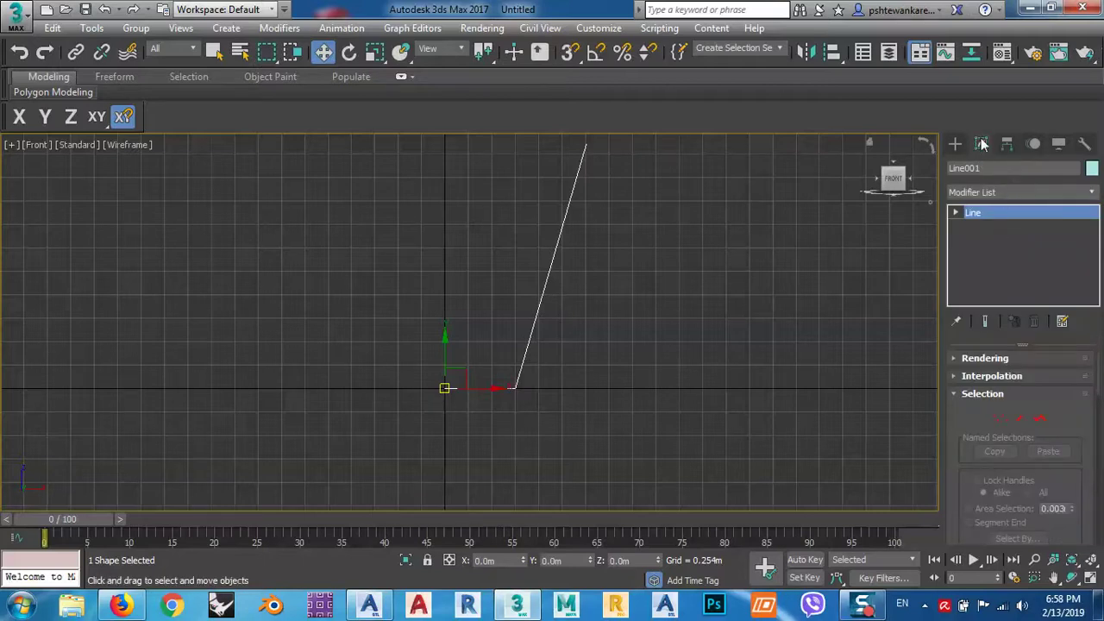
pyautogui.click(1092, 195)
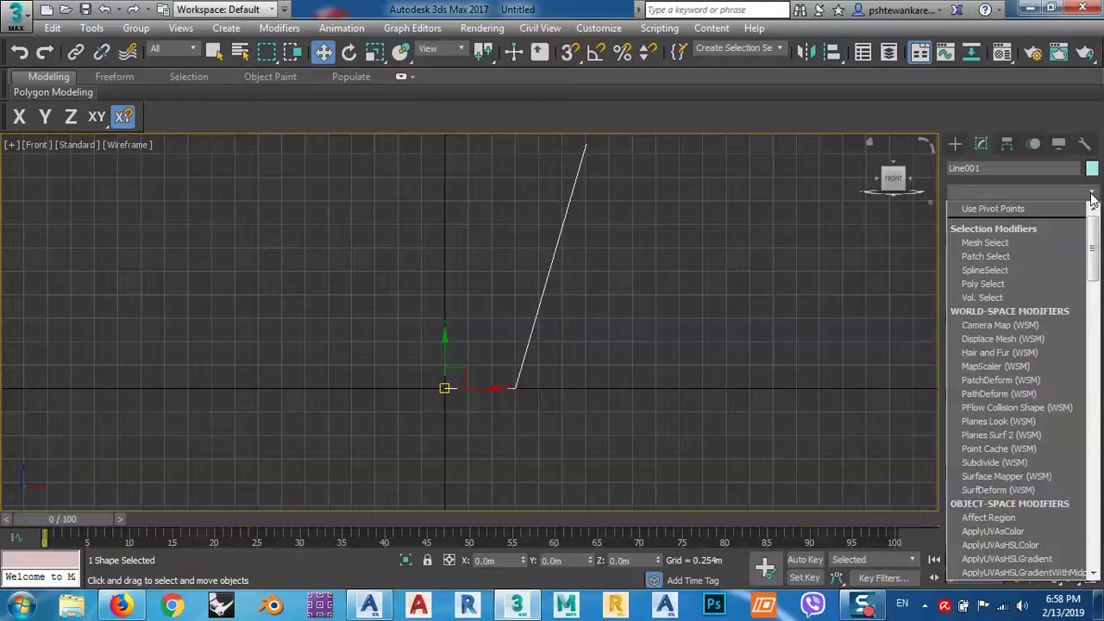
pyautogui.moveTo(1094, 244); pyautogui.dragTo(1087, 450)
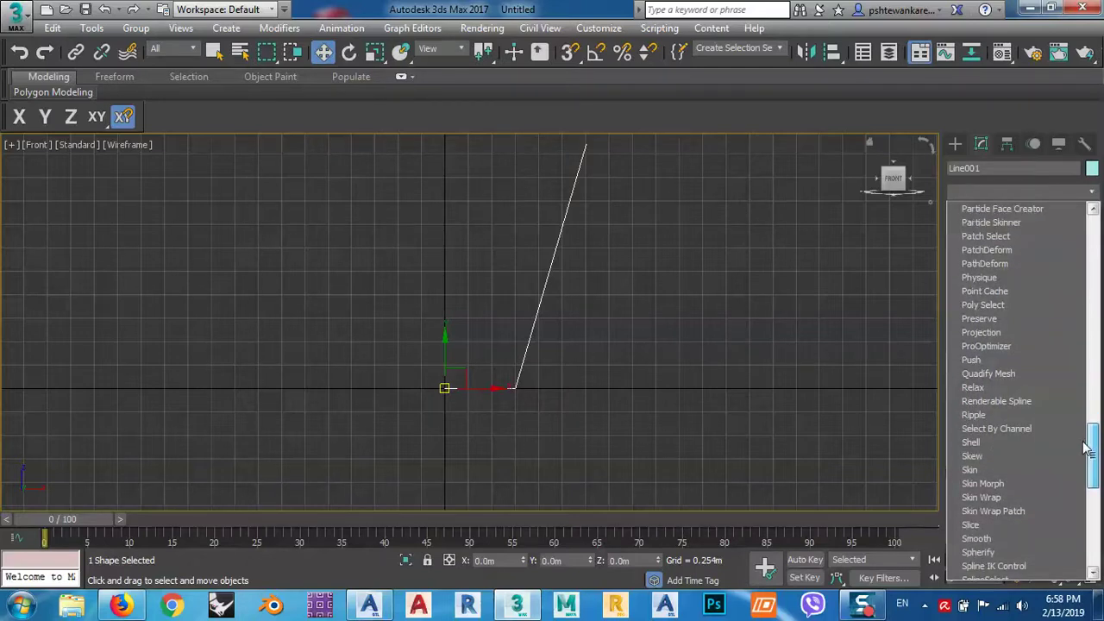
pyautogui.moveTo(1088, 450); pyautogui.dragTo(1087, 450)
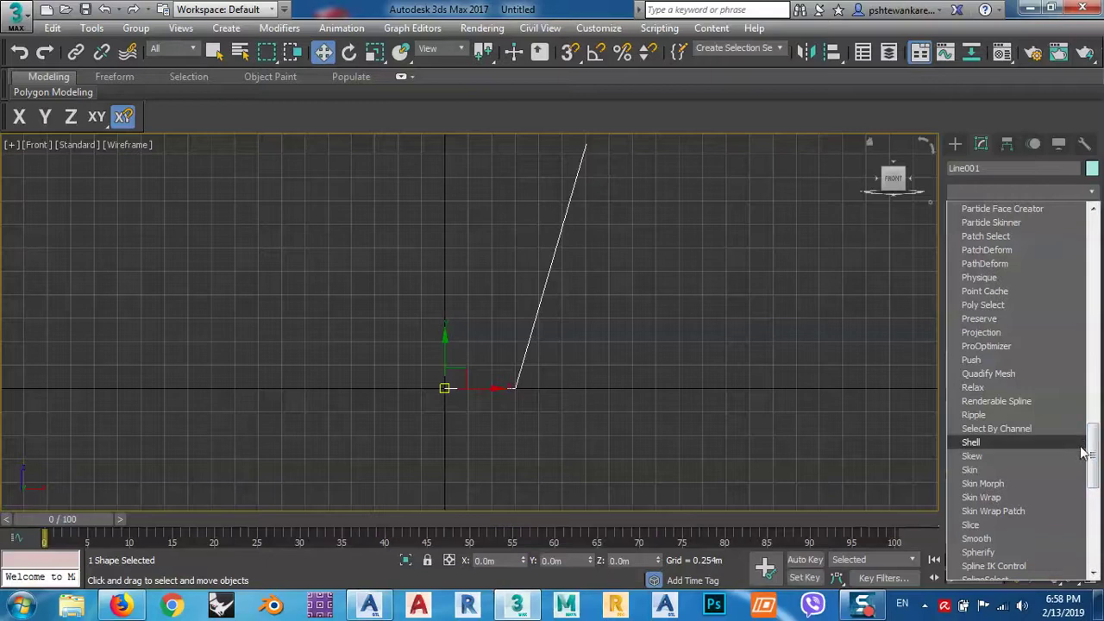
pyautogui.moveTo(1093, 455); pyautogui.dragTo(1093, 452)
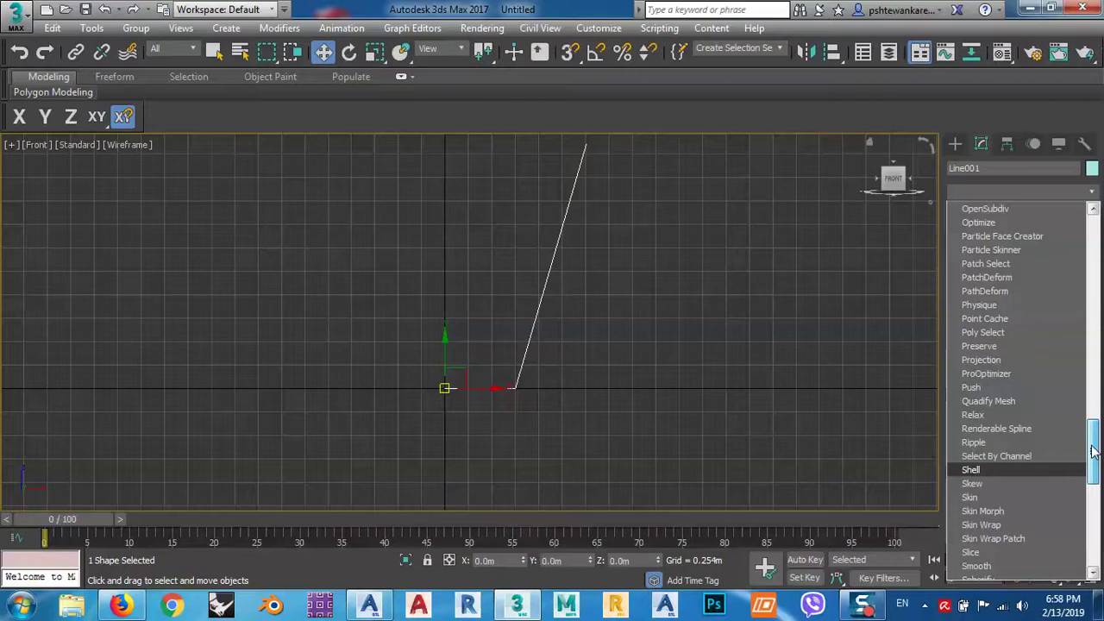
pyautogui.moveTo(1094, 452); pyautogui.dragTo(1091, 376)
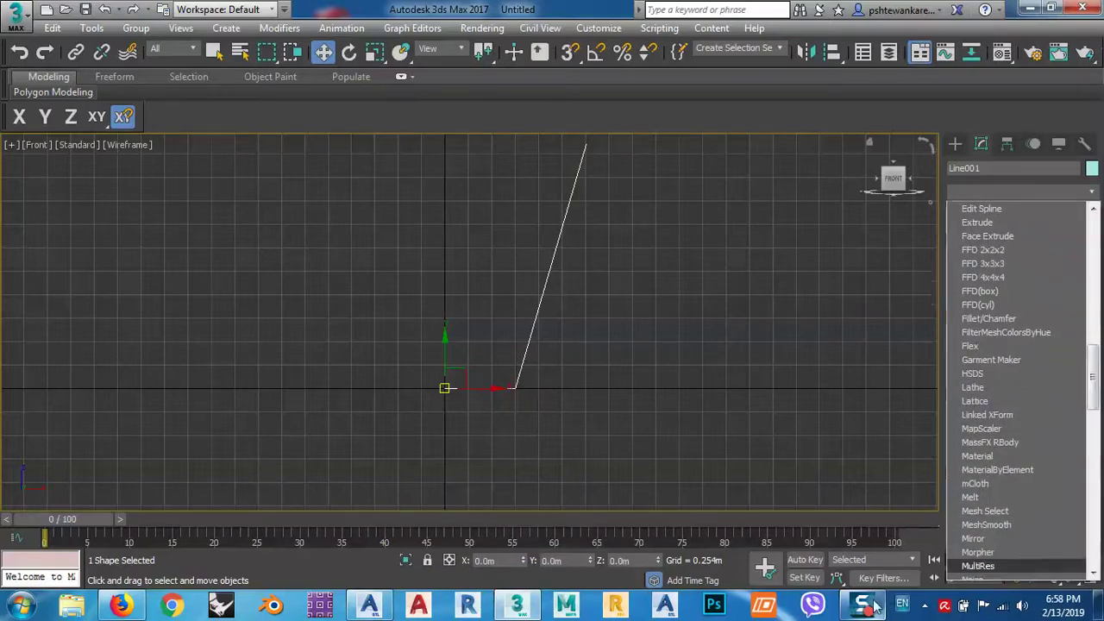
pyautogui.click(838, 399)
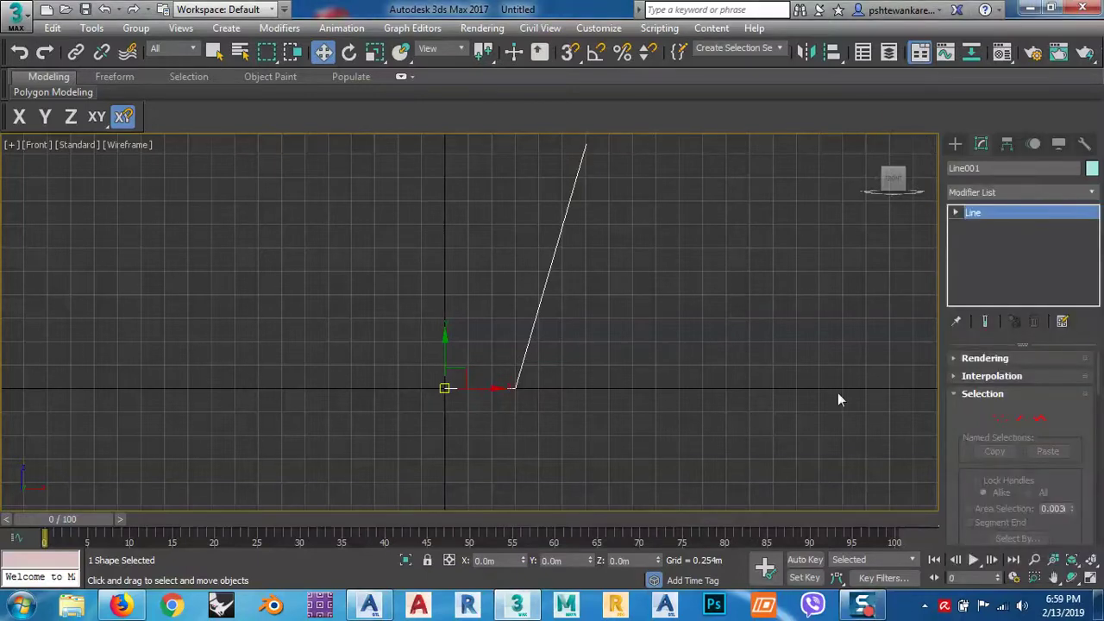
# Step: Apply a Lathe modifier to the line to revolve the profile into a cup shape
pyautogui.click(1073, 192)
pyautogui.moveTo(1101, 240); pyautogui.dragTo(1097, 315)
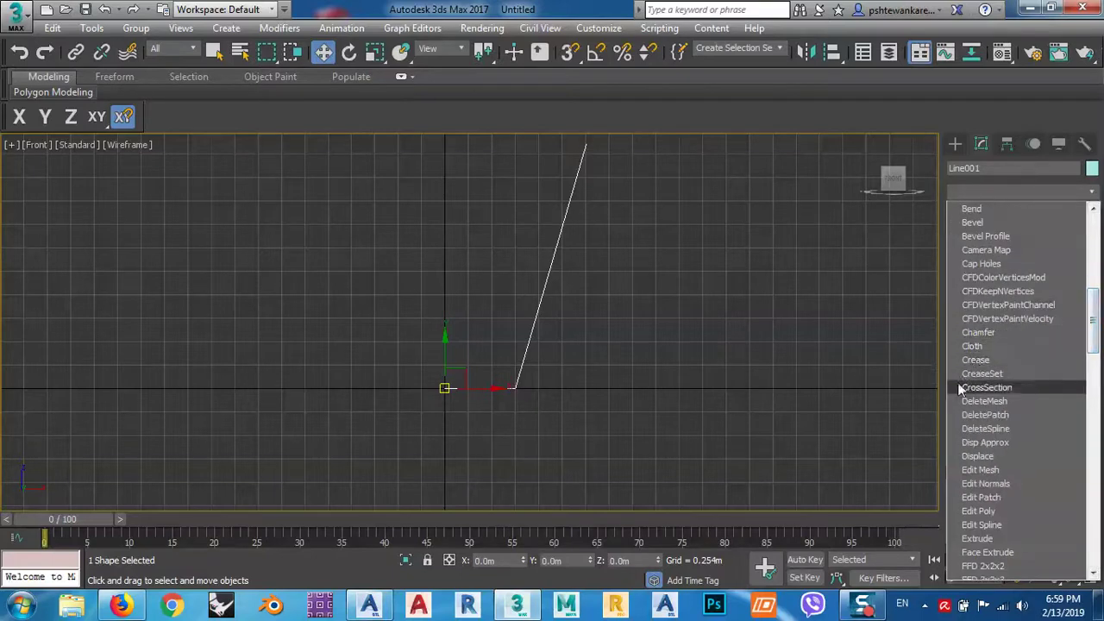
pyautogui.moveTo(1091, 322); pyautogui.dragTo(1094, 358)
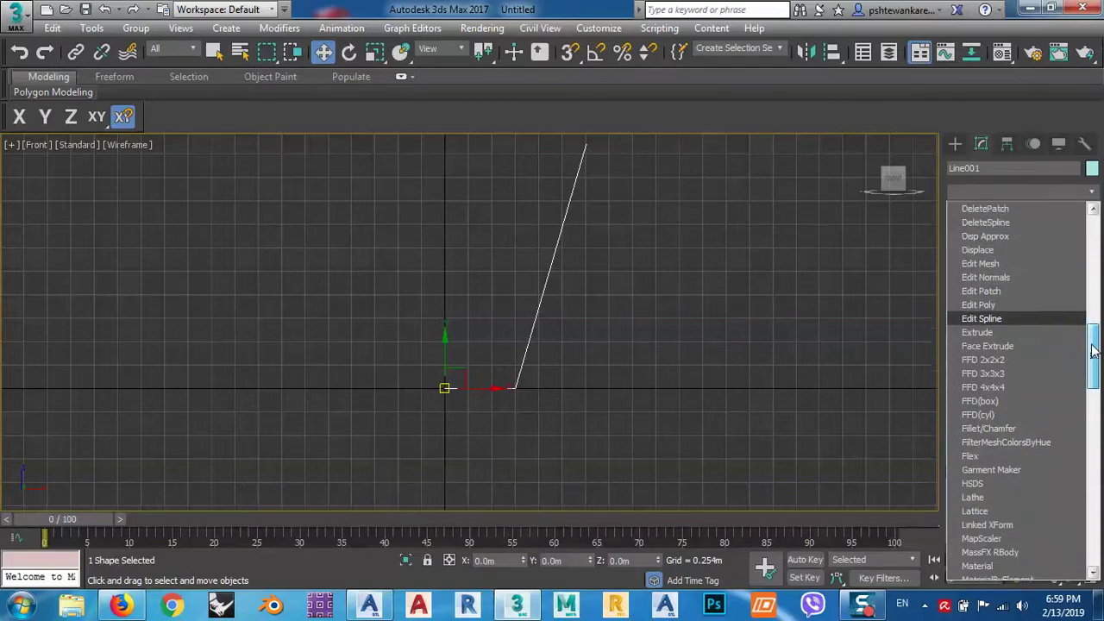
pyautogui.click(984, 498)
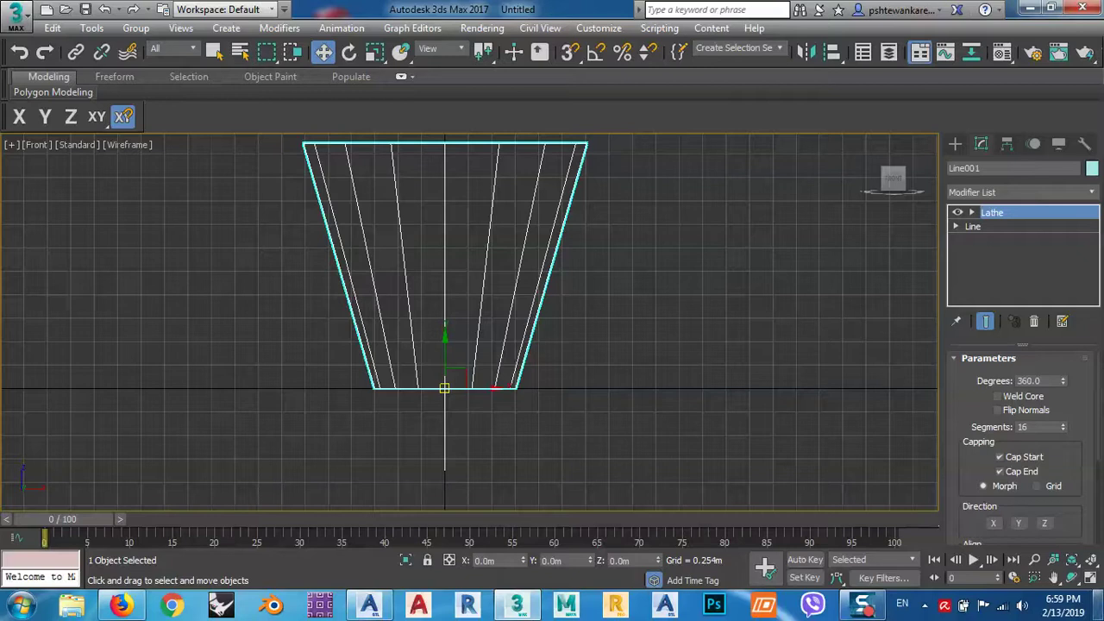
# Step: Switch to the four-viewport layout and examine the lathed cup's interior from above in Perspective
pyautogui.click(1090, 578)
pyautogui.middleClick(654, 457)
pyautogui.scroll(-6, 652, 463)
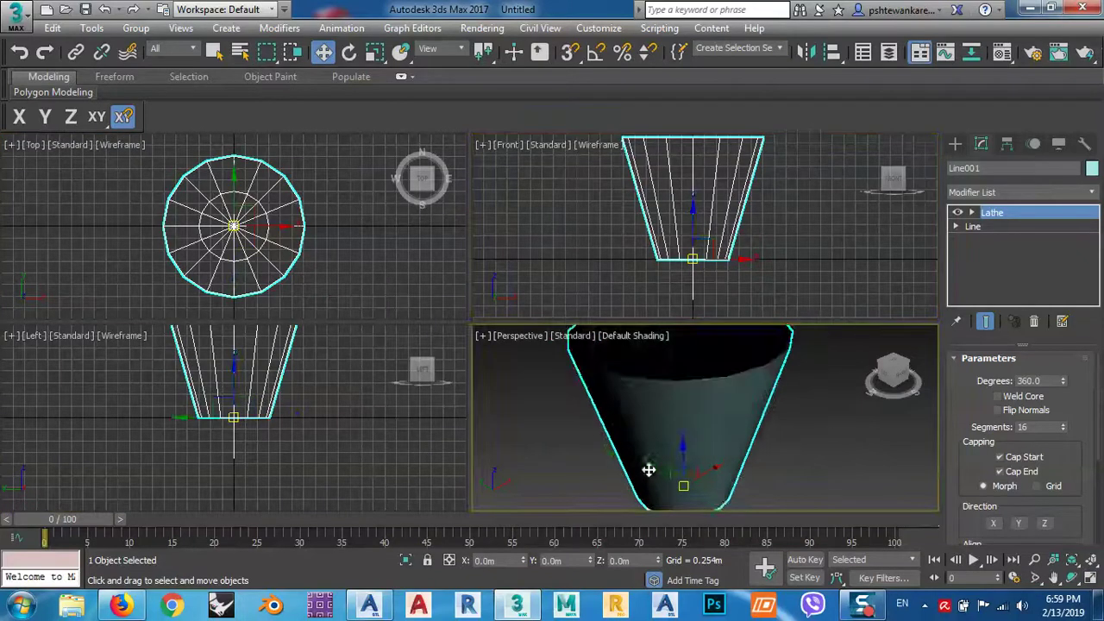
pyautogui.moveTo(727, 460); pyautogui.dragTo(743, 436, button='middle')
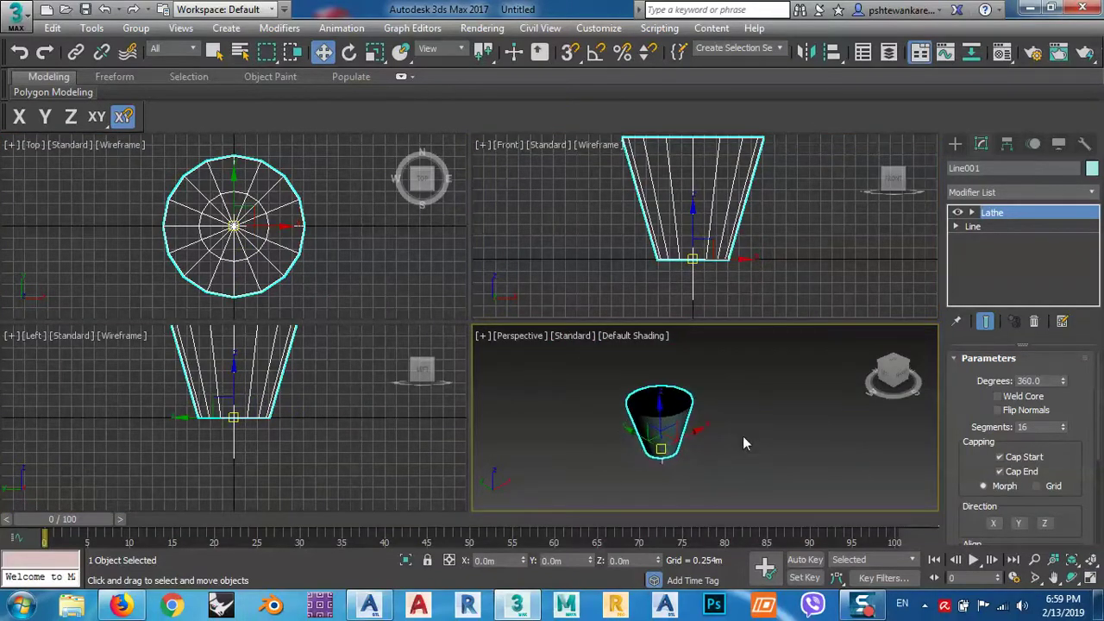
pyautogui.click(742, 436)
pyautogui.scroll(5, 673, 367)
pyautogui.moveTo(673, 367); pyautogui.dragTo(834, 490, button='middle')
pyautogui.scroll(-5, 748, 425)
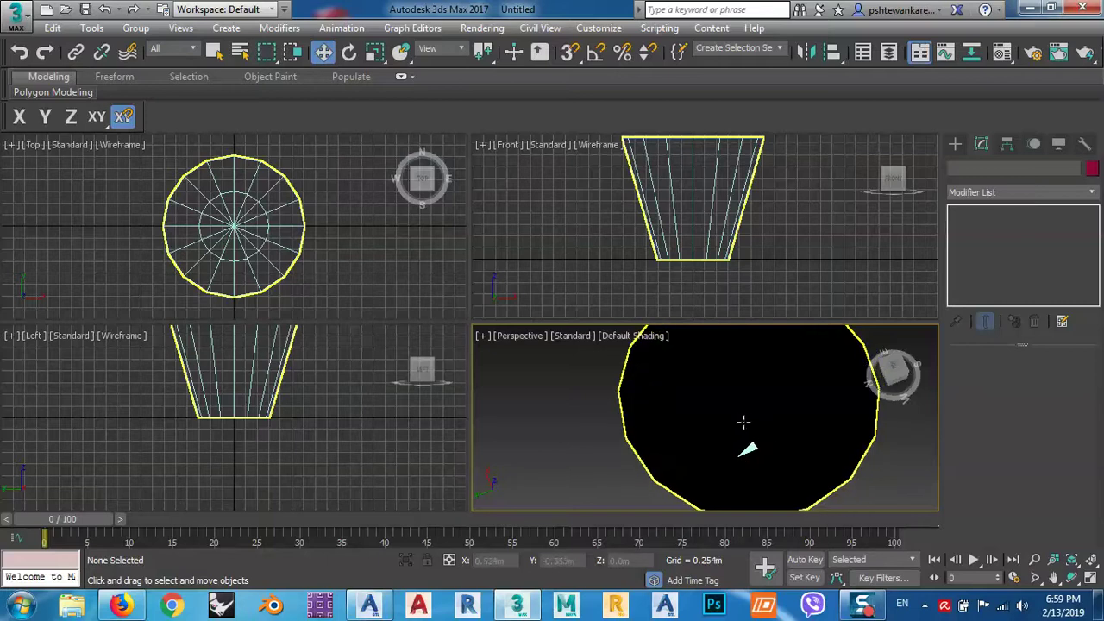
pyautogui.click(768, 385)
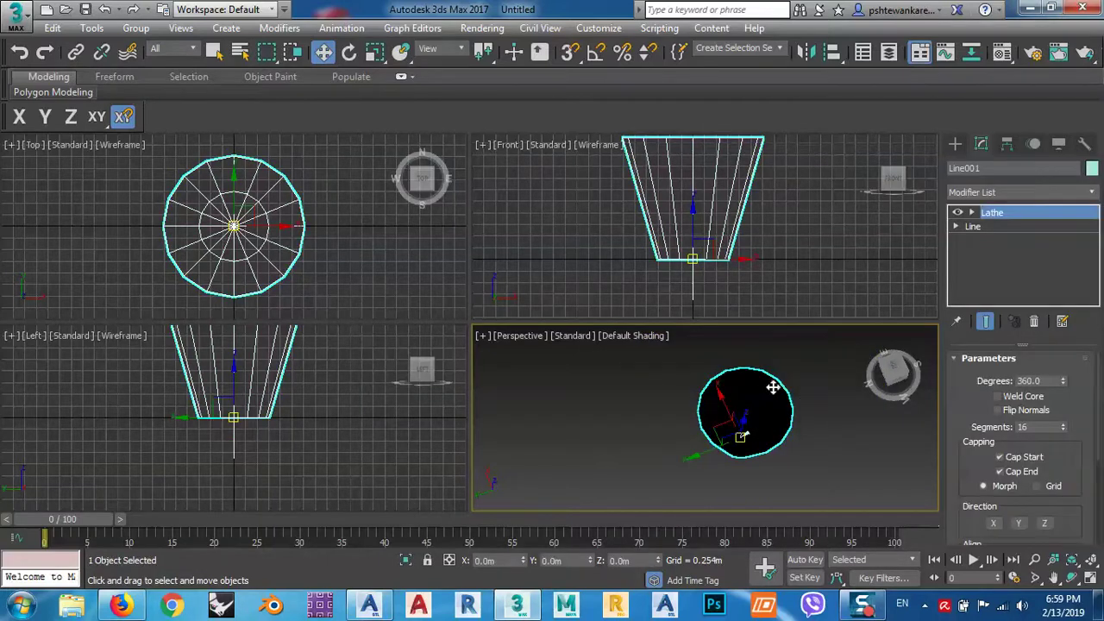
# Step: Add a Shell modifier to the lathed cup and raise its Outer Amount to 0.05 m
pyautogui.click(1038, 194)
pyautogui.moveTo(1094, 226); pyautogui.dragTo(1098, 565)
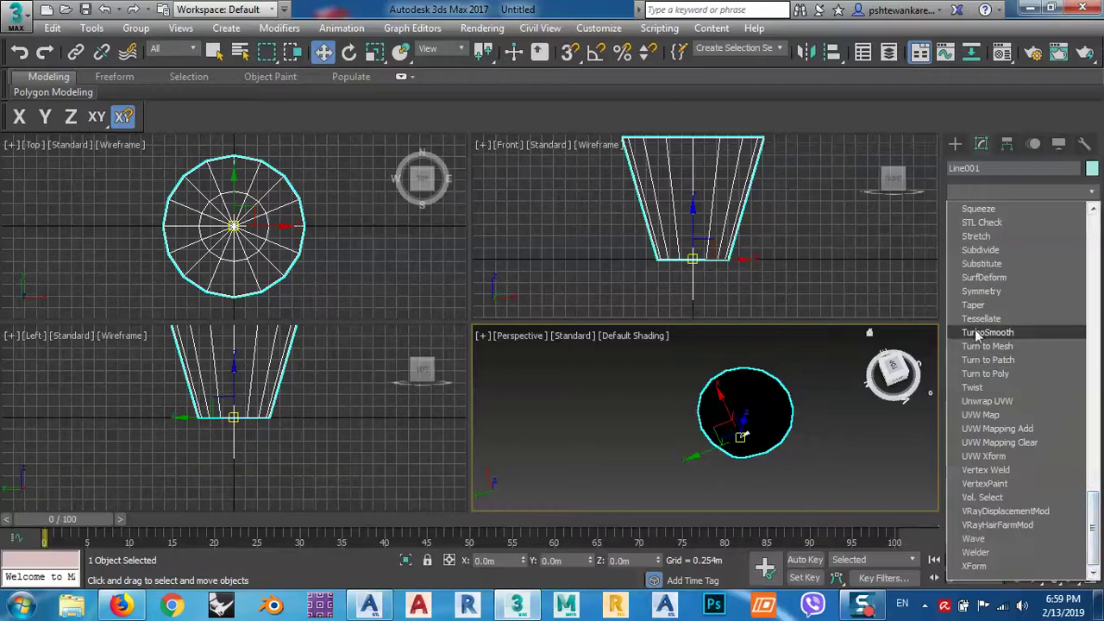
pyautogui.moveTo(1096, 522); pyautogui.dragTo(1100, 490)
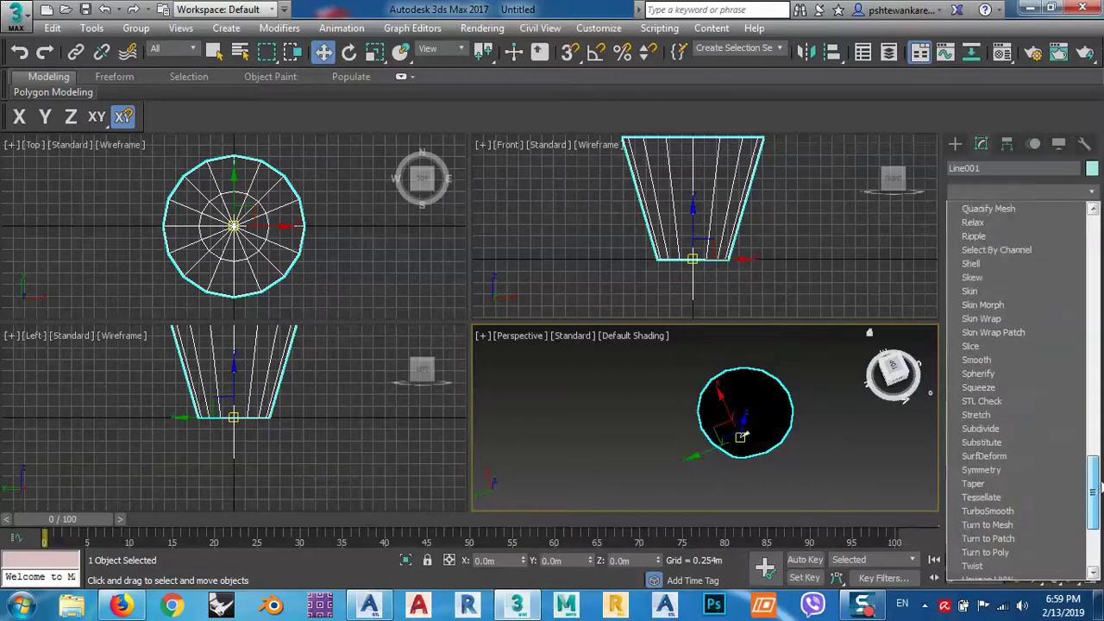
pyautogui.click(972, 263)
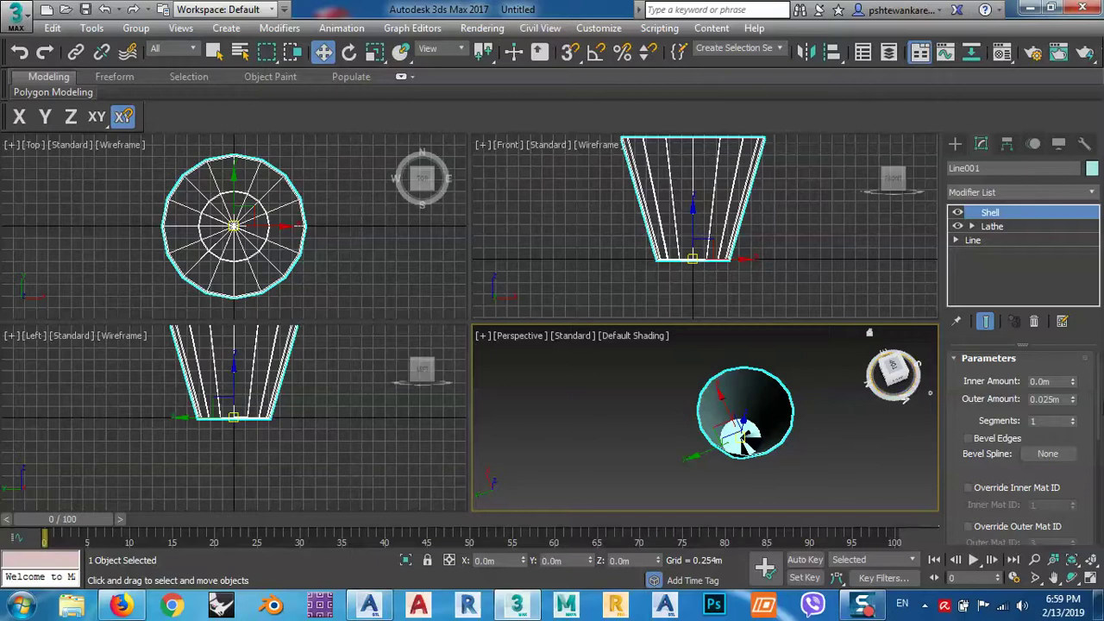
pyautogui.moveTo(1074, 401); pyautogui.dragTo(776, 440)
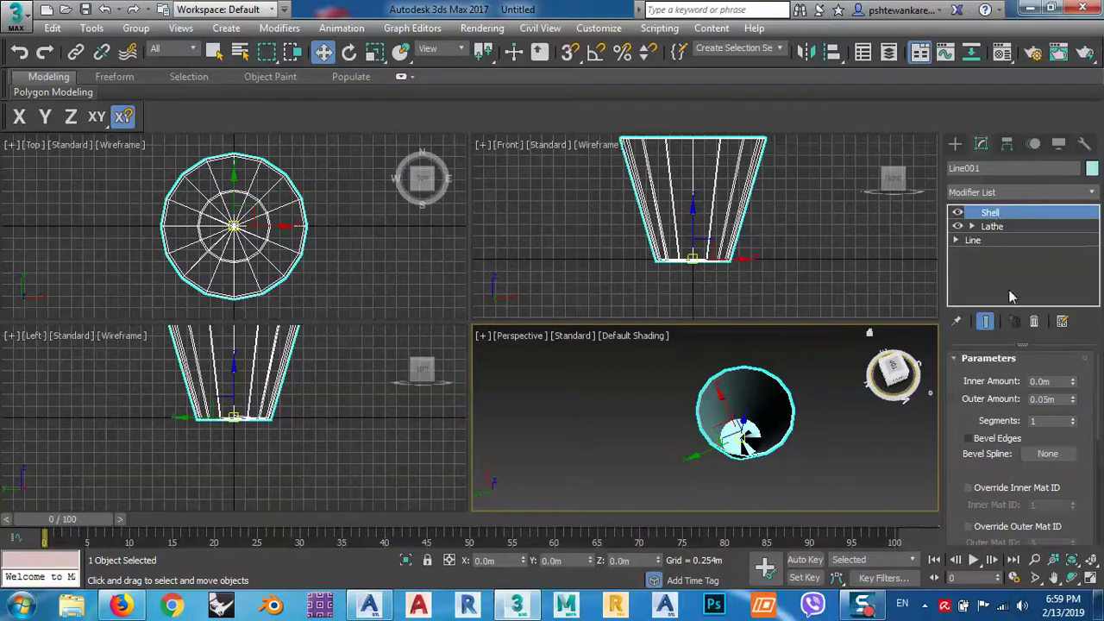
# Step: Delete the Shell and Lathe modifiers, leaving only the base line
pyautogui.click(1033, 321)
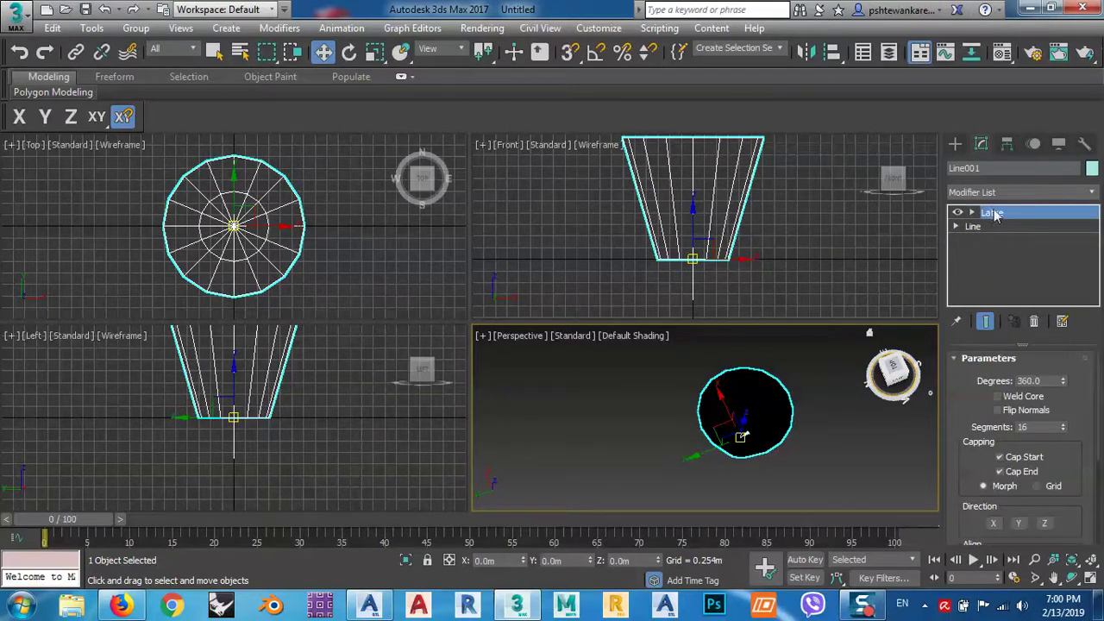
pyautogui.click(1035, 321)
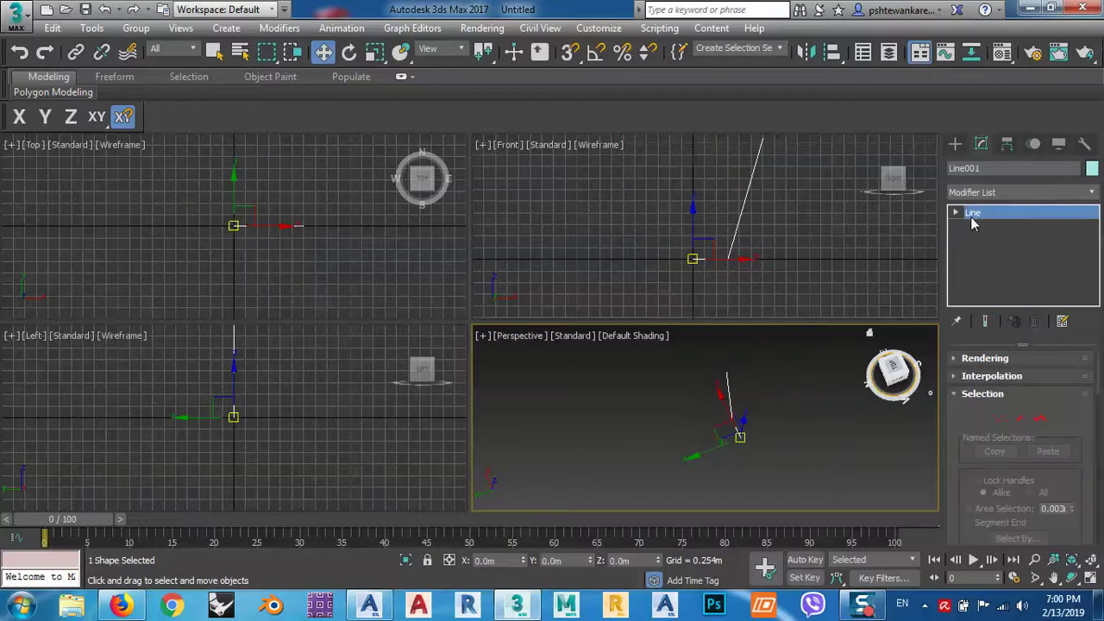
# Step: Clone the line in the Front view as one copy about 0.056 m above the original, with its X position at 0
pyautogui.moveTo(785, 246); pyautogui.dragTo(749, 236, button='middle')
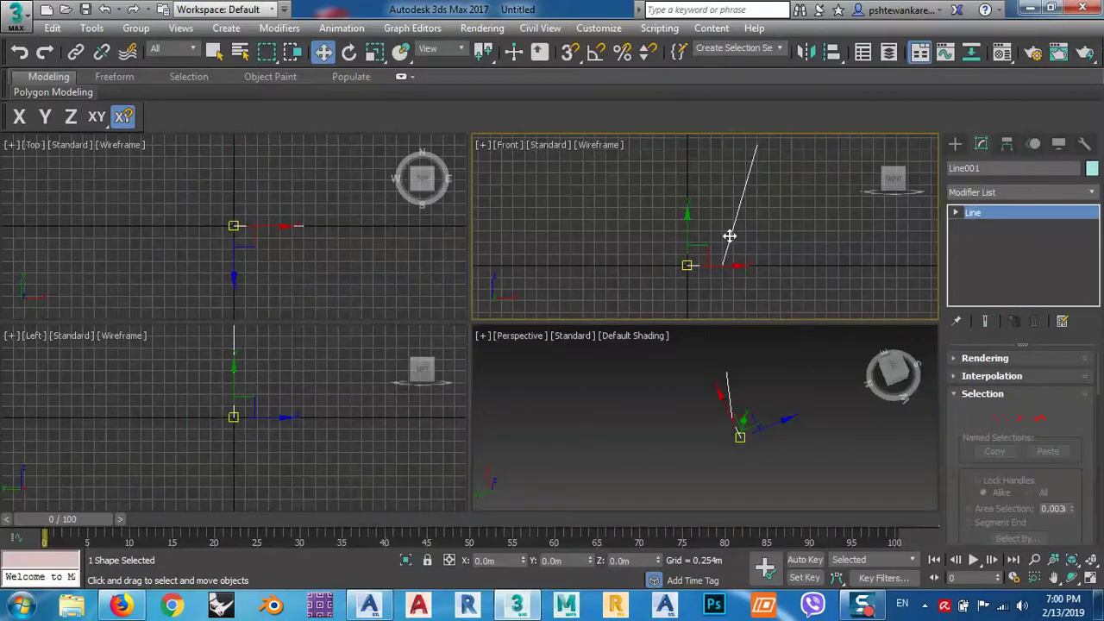
pyautogui.click(716, 226)
pyautogui.scroll(2, 716, 250)
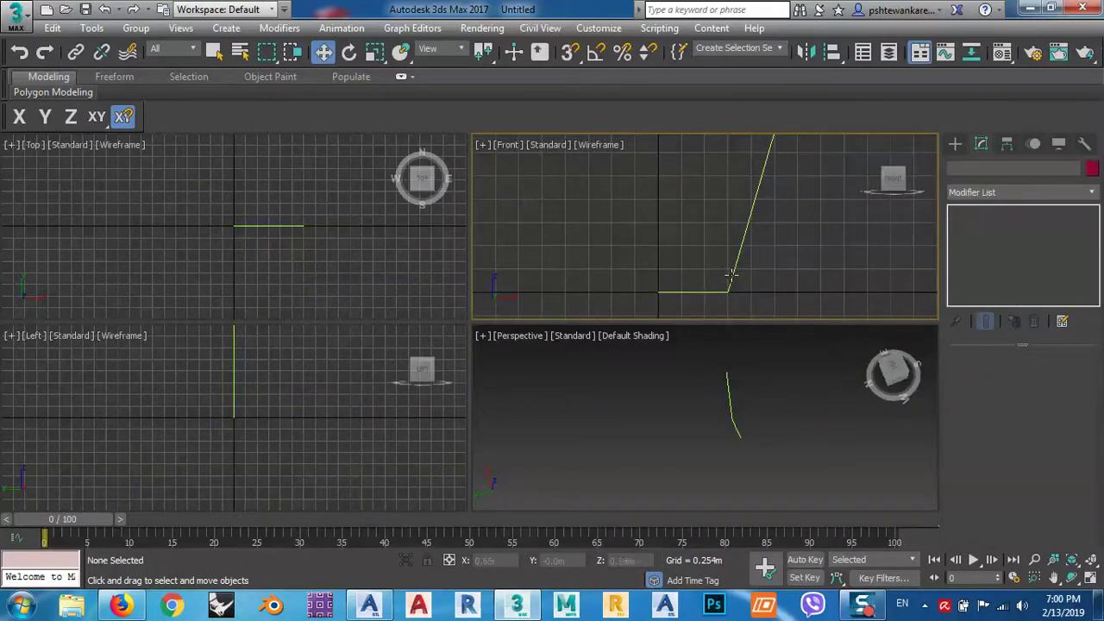
pyautogui.click(730, 276)
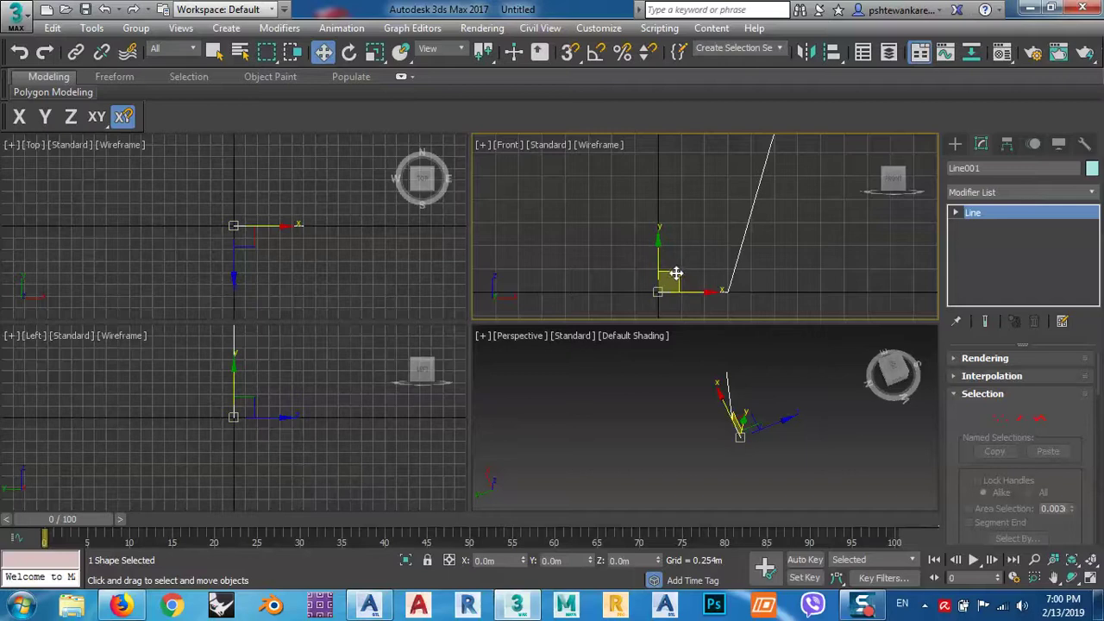
pyautogui.keyDown('shift'); pyautogui.moveTo(668, 270); pyautogui.dragTo(671, 267); pyautogui.keyUp('shift')
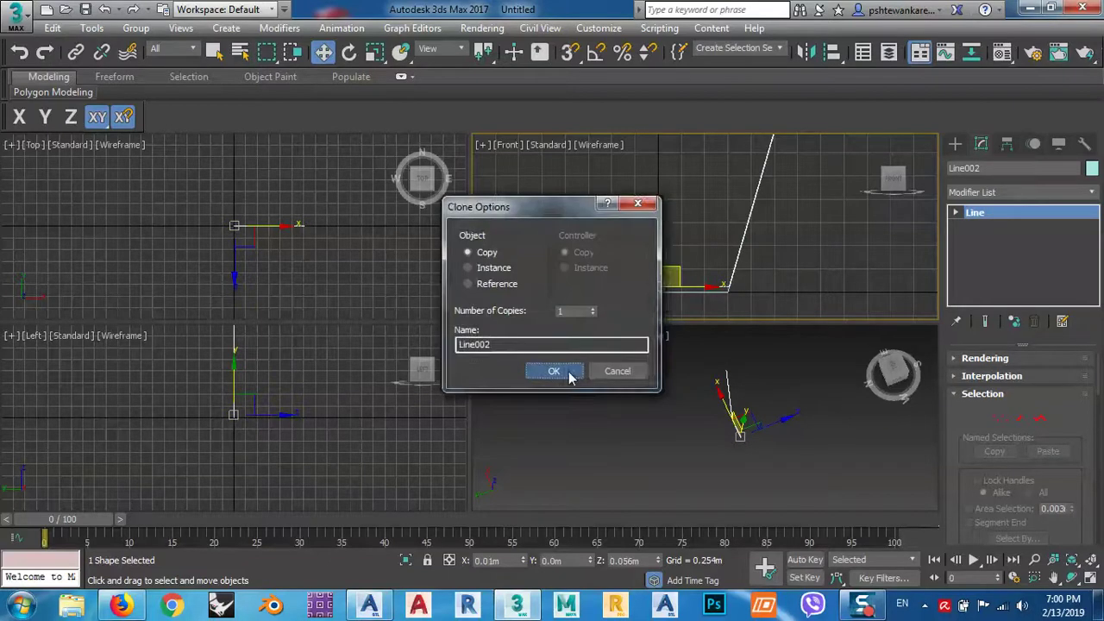
pyautogui.click(559, 373)
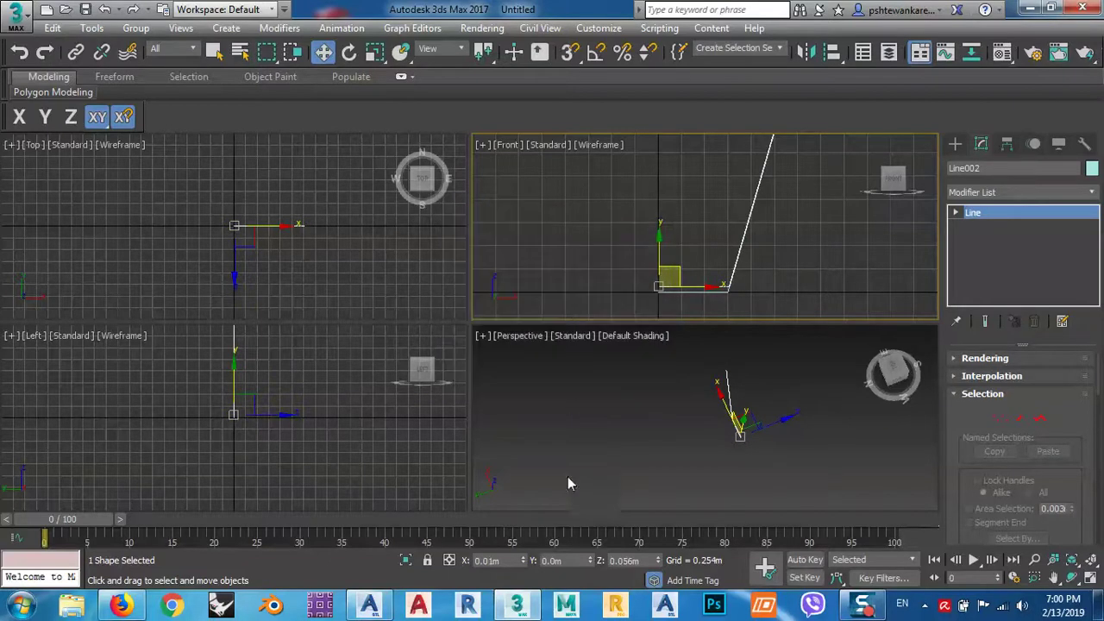
pyautogui.click(522, 565)
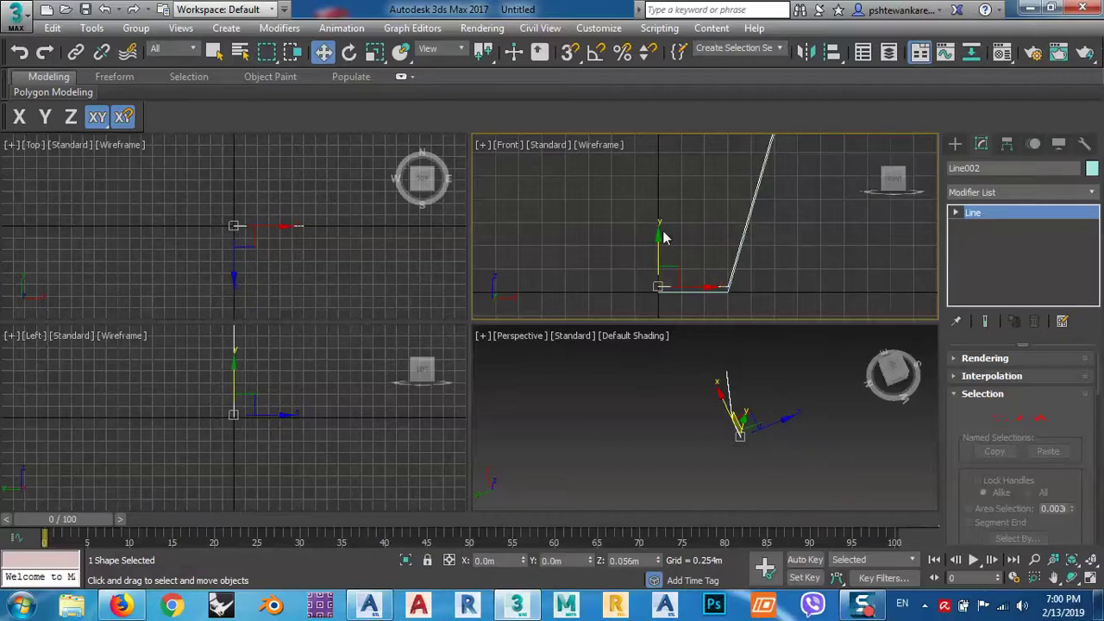
# Step: Move the copied line along X to about -0.041 m so its slanted side is offset inward from the original
pyautogui.scroll(5, 658, 276)
pyautogui.moveTo(770, 248); pyautogui.dragTo(791, 258, button='middle')
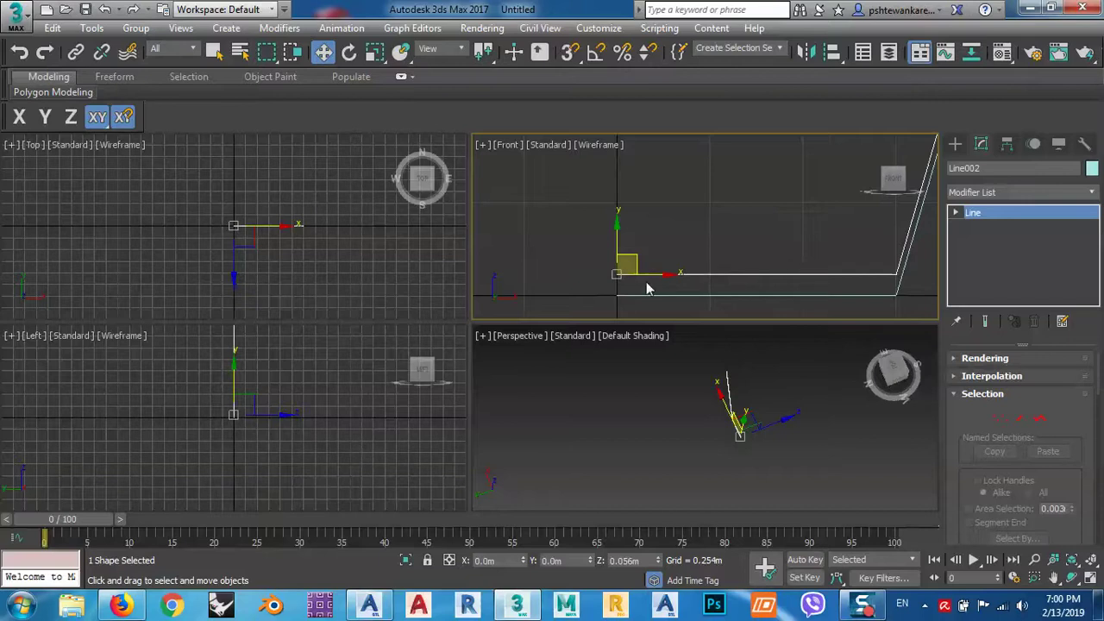
pyautogui.moveTo(854, 275); pyautogui.dragTo(811, 282, button='middle')
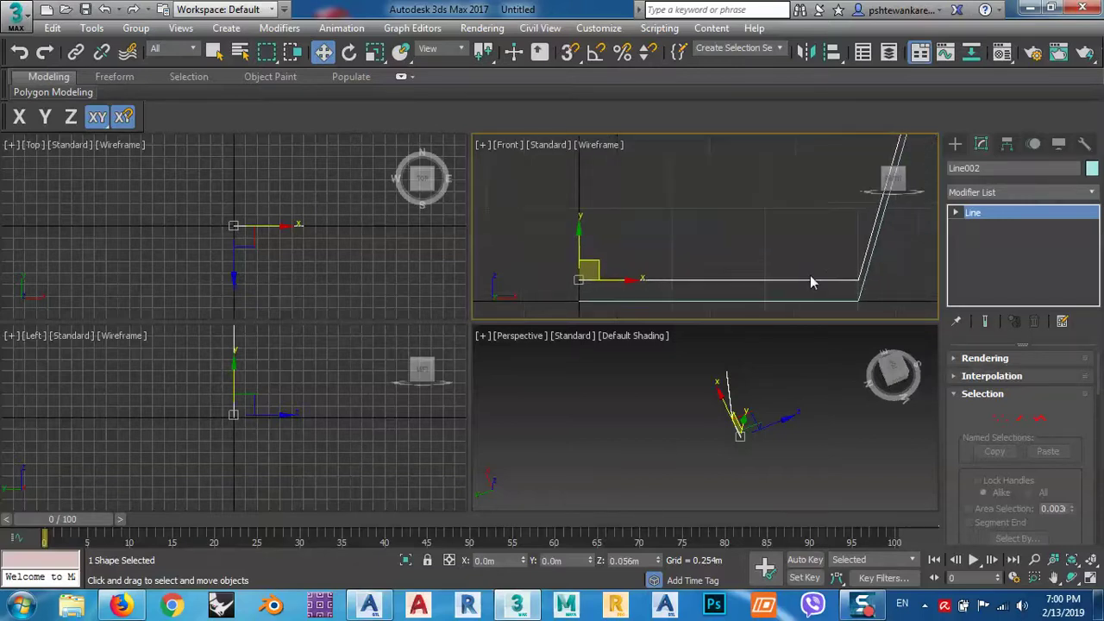
pyautogui.moveTo(614, 281); pyautogui.dragTo(598, 281)
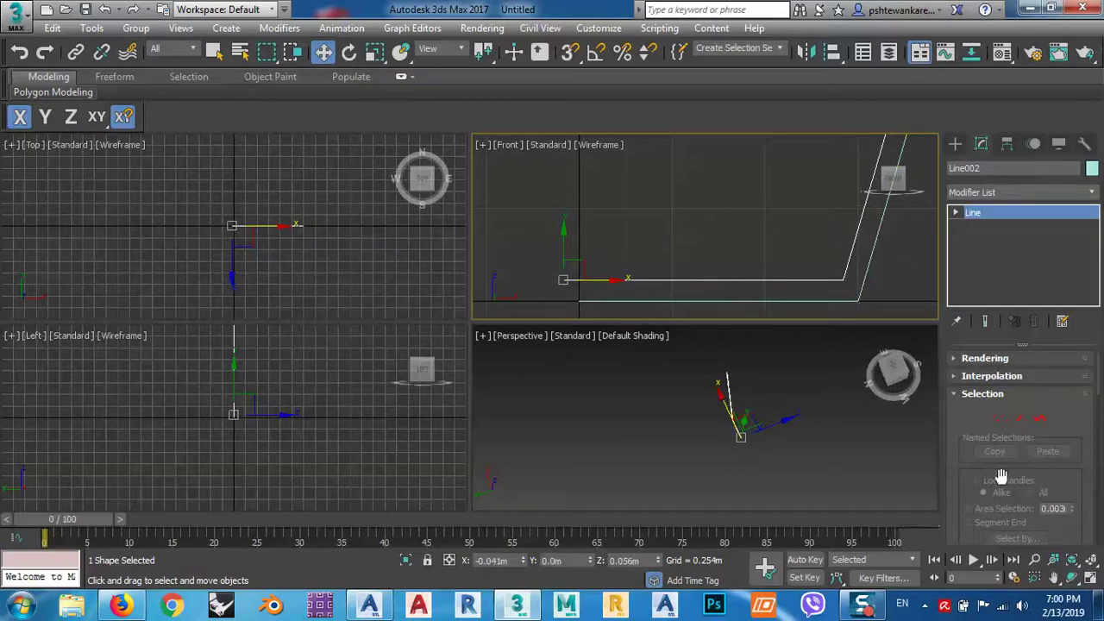
# Step: Move the copy's start vertex along X to the vertical axis at 0 m, and leave vertex editing
pyautogui.click(1000, 418)
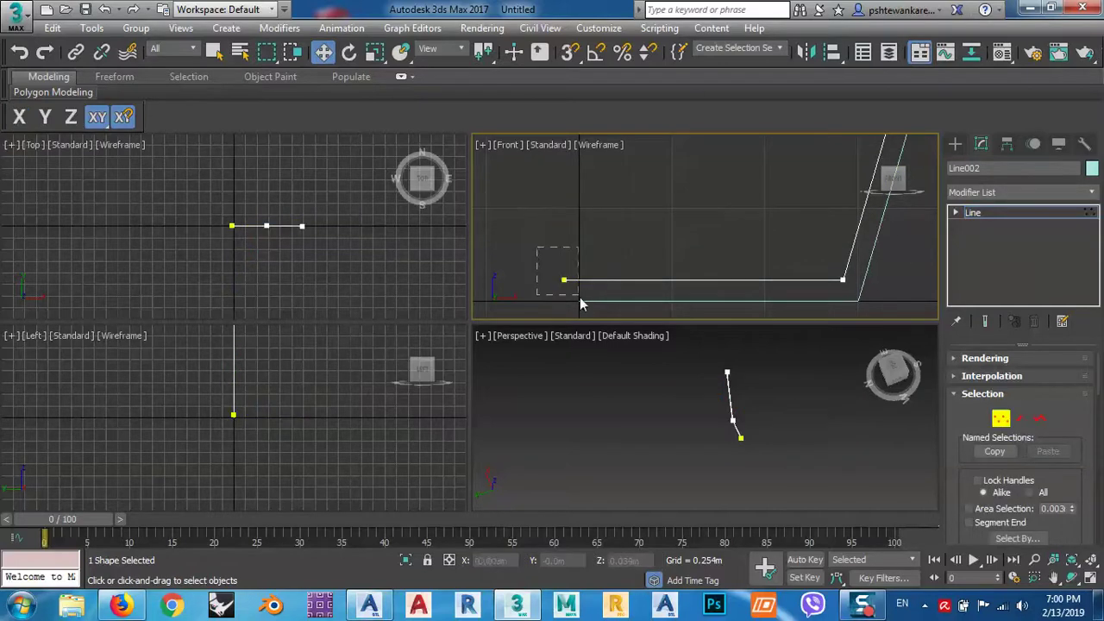
pyautogui.moveTo(577, 301); pyautogui.dragTo(575, 298)
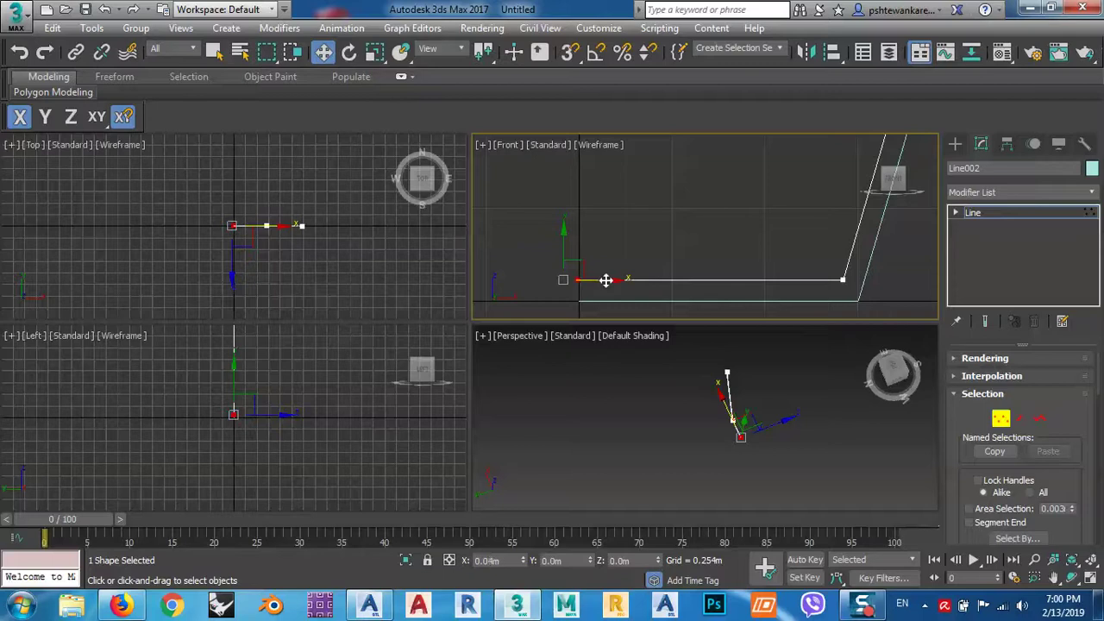
pyautogui.moveTo(606, 281); pyautogui.dragTo(622, 281)
pyautogui.rightClick(524, 561)
pyautogui.click(614, 242)
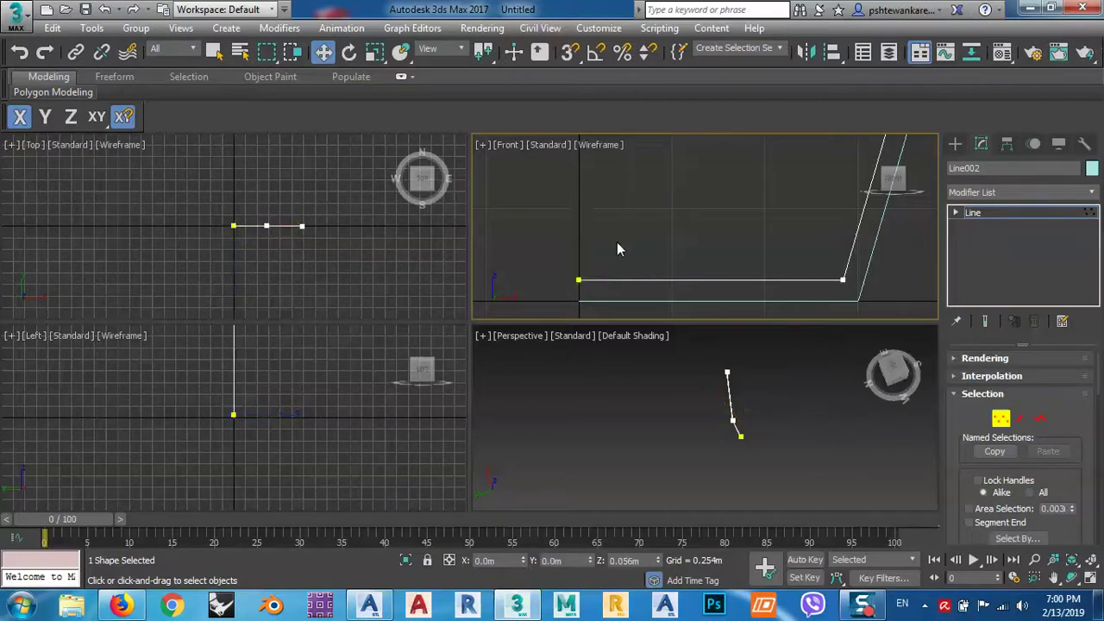
pyautogui.scroll(3, 757, 276)
pyautogui.scroll(5, 757, 270)
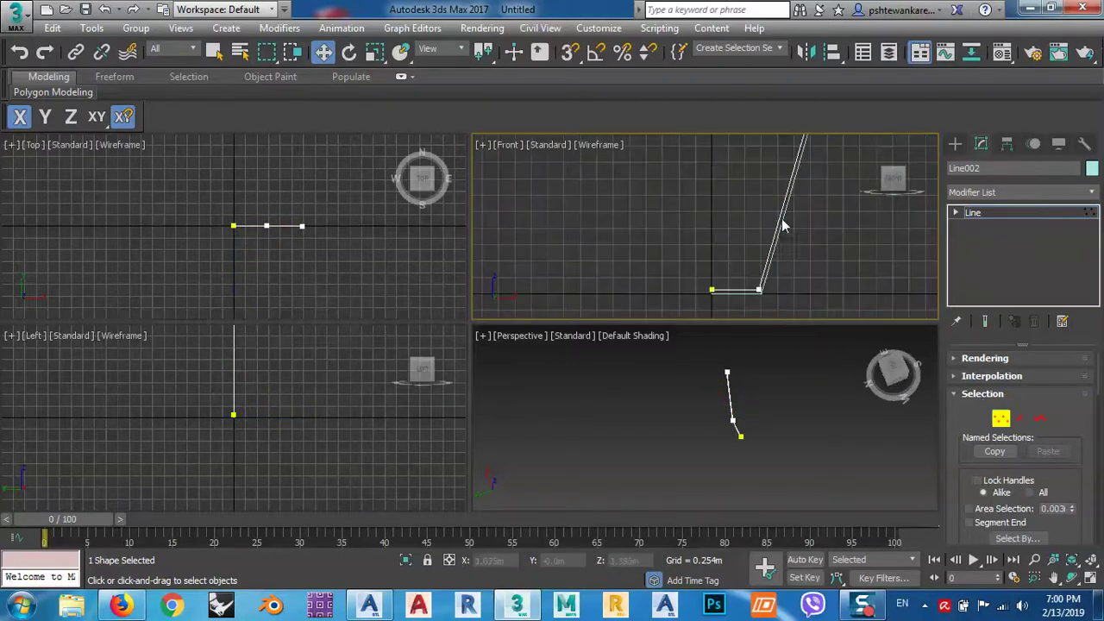
pyautogui.moveTo(773, 235); pyautogui.dragTo(768, 212, button='middle')
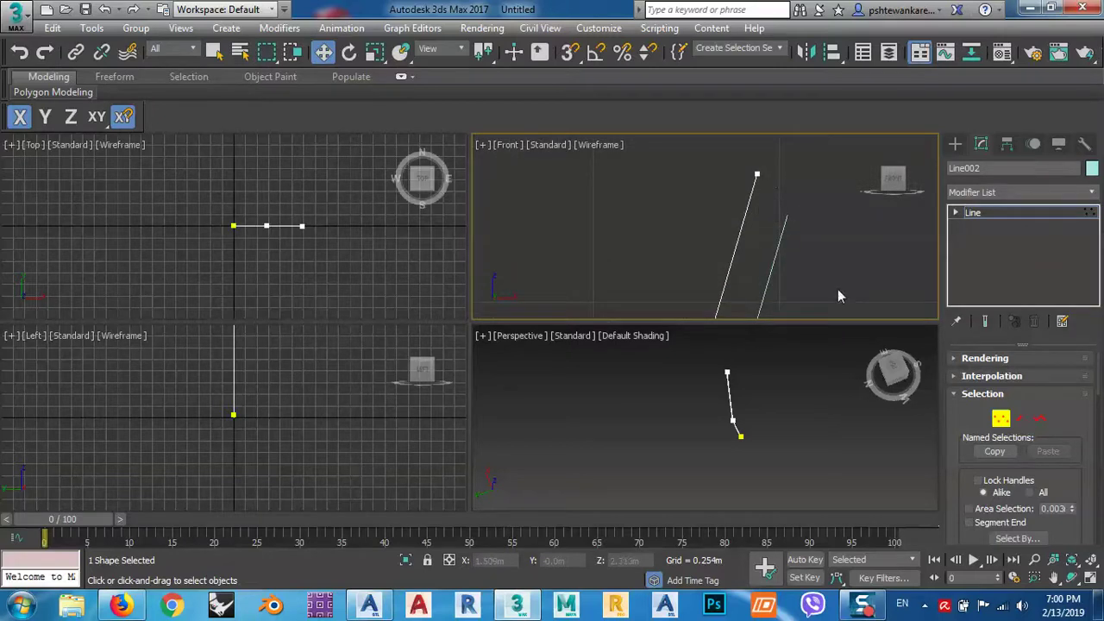
pyautogui.click(1001, 419)
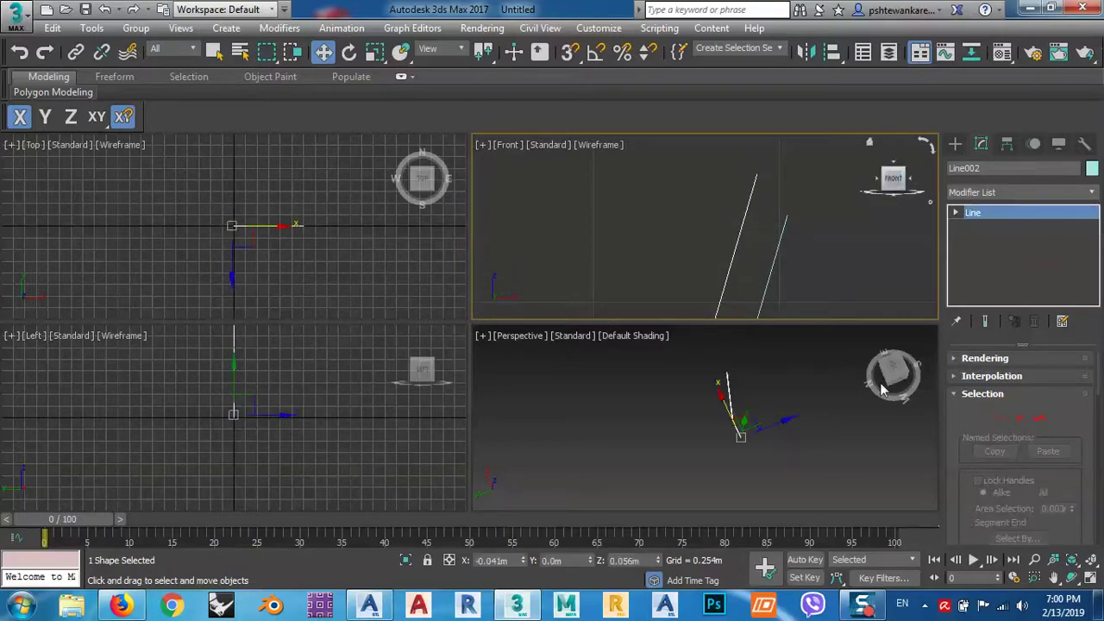
# Step: Attach the original line to the offset copy so both profiles form one shape
pyautogui.scroll(-5, 717, 229)
pyautogui.scroll(4, 718, 229)
pyautogui.scroll(2, 729, 218)
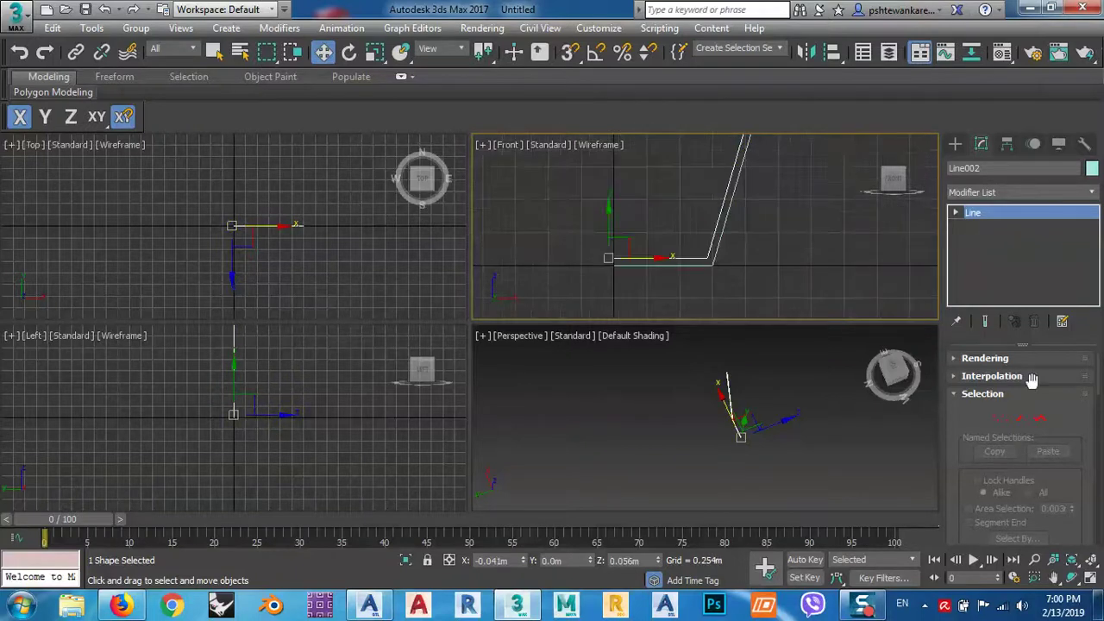
pyautogui.moveTo(955, 469); pyautogui.dragTo(847, 398)
pyautogui.moveTo(970, 492); pyautogui.dragTo(969, 322)
pyautogui.click(987, 454)
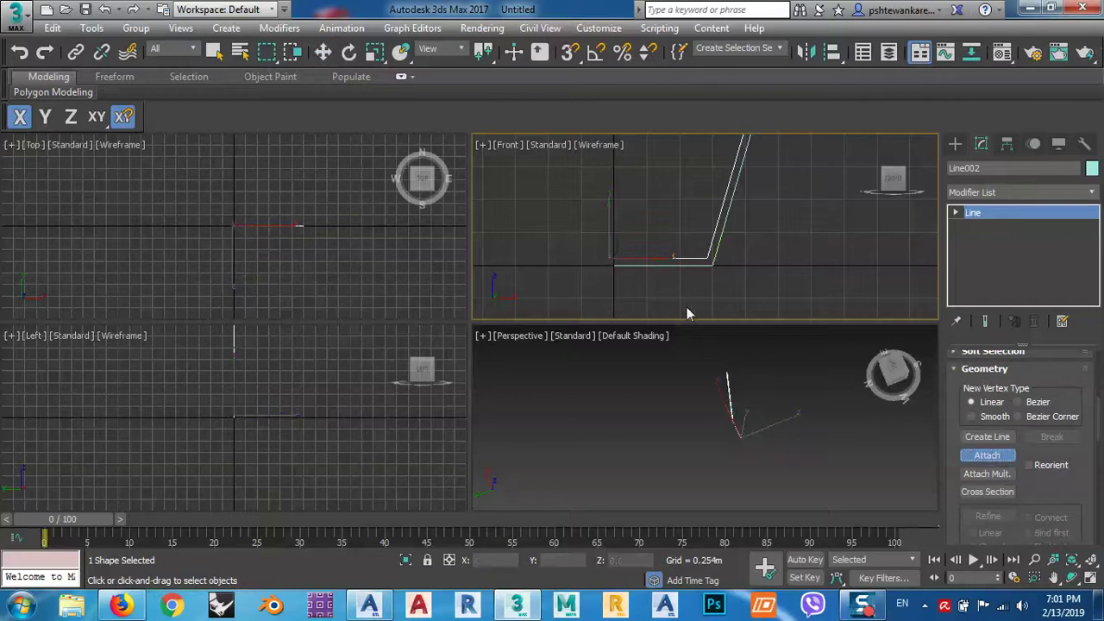
pyautogui.click(620, 265)
# Step: In vertex editing, end Attach and use Connect to join the two start vertices on the vertical axis with a segment
pyautogui.scroll(3, 992, 354)
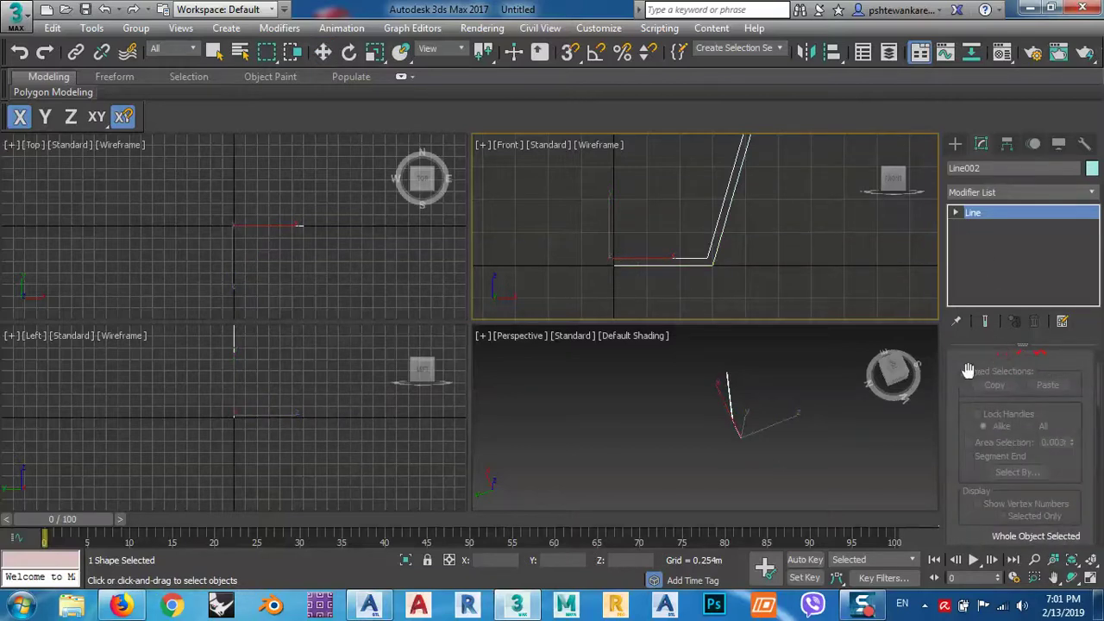
pyautogui.scroll(2, 964, 373)
pyautogui.click(999, 397)
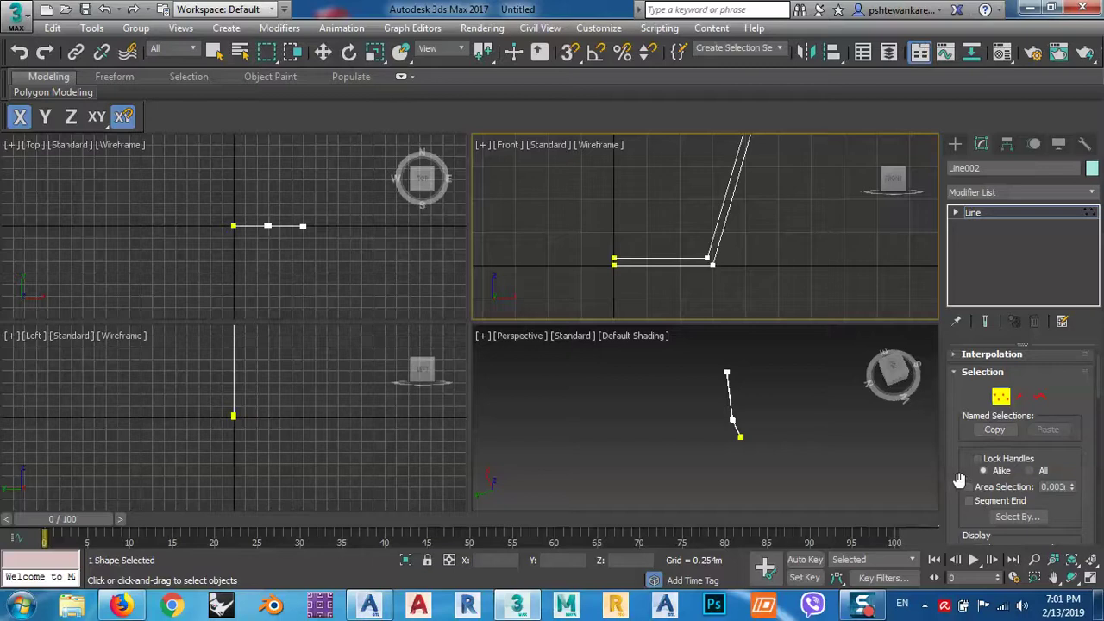
pyautogui.scroll(-3, 961, 481)
pyautogui.scroll(-3, 955, 410)
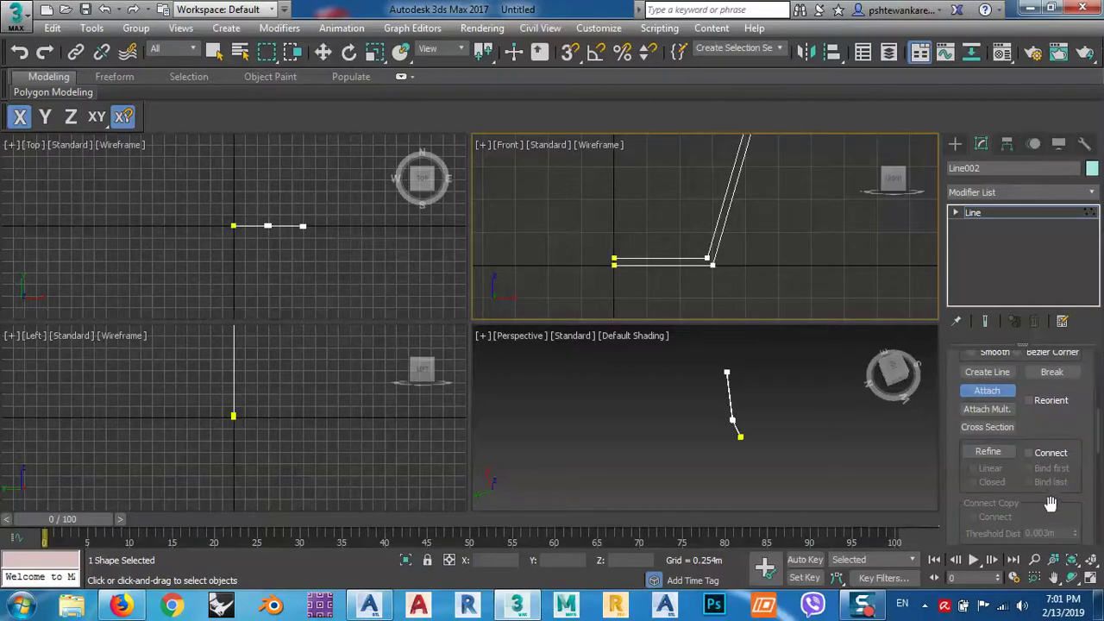
pyautogui.click(990, 391)
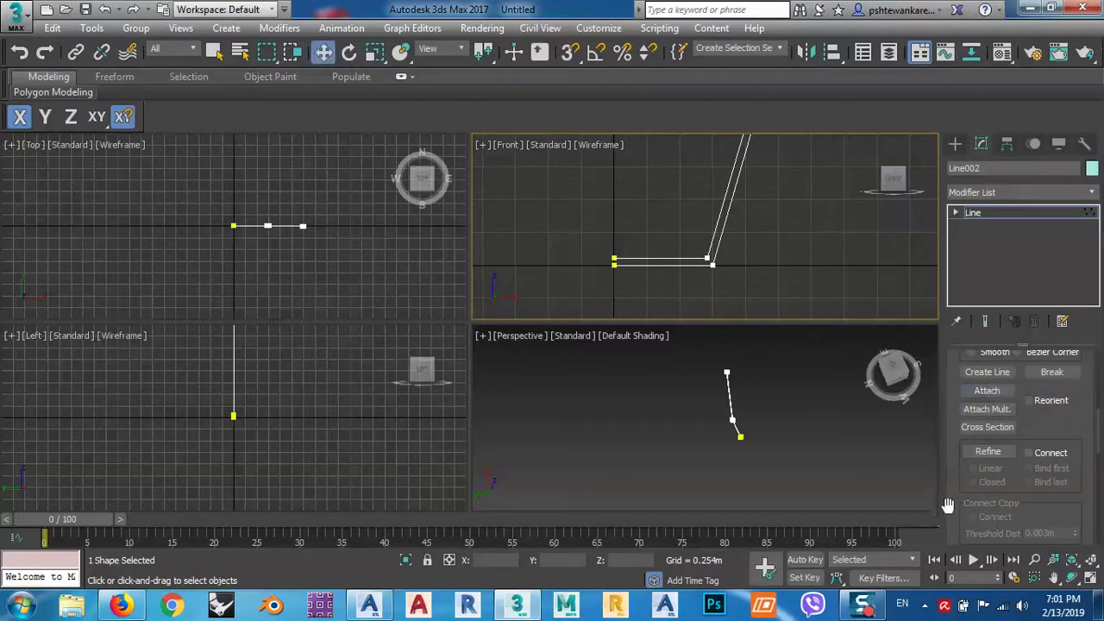
pyautogui.moveTo(952, 505); pyautogui.dragTo(951, 296)
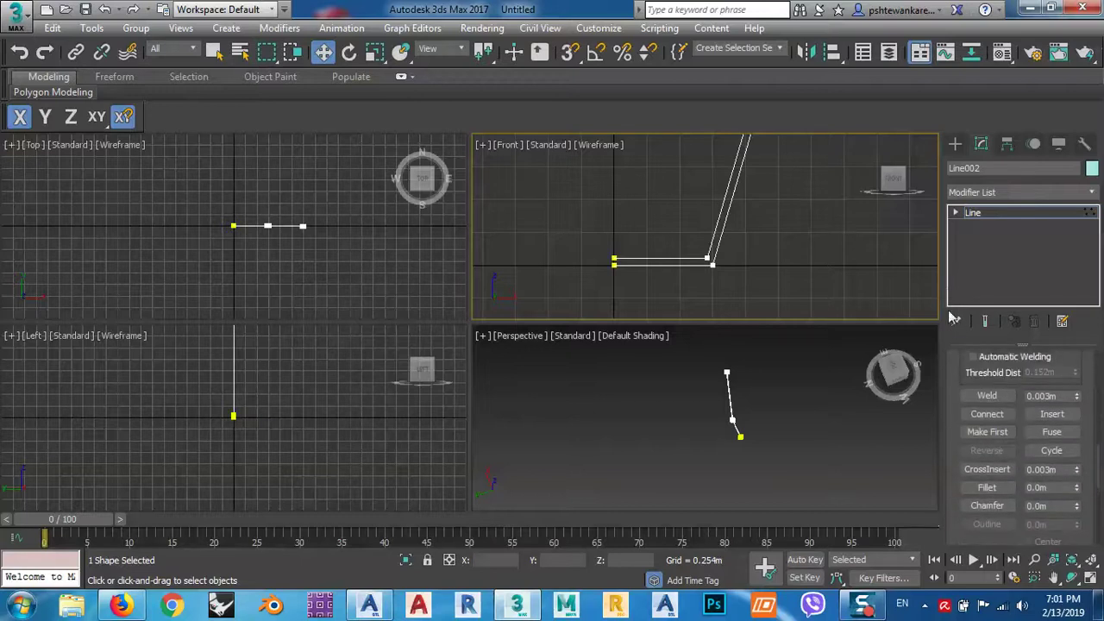
pyautogui.click(983, 417)
pyautogui.scroll(10, 671, 246)
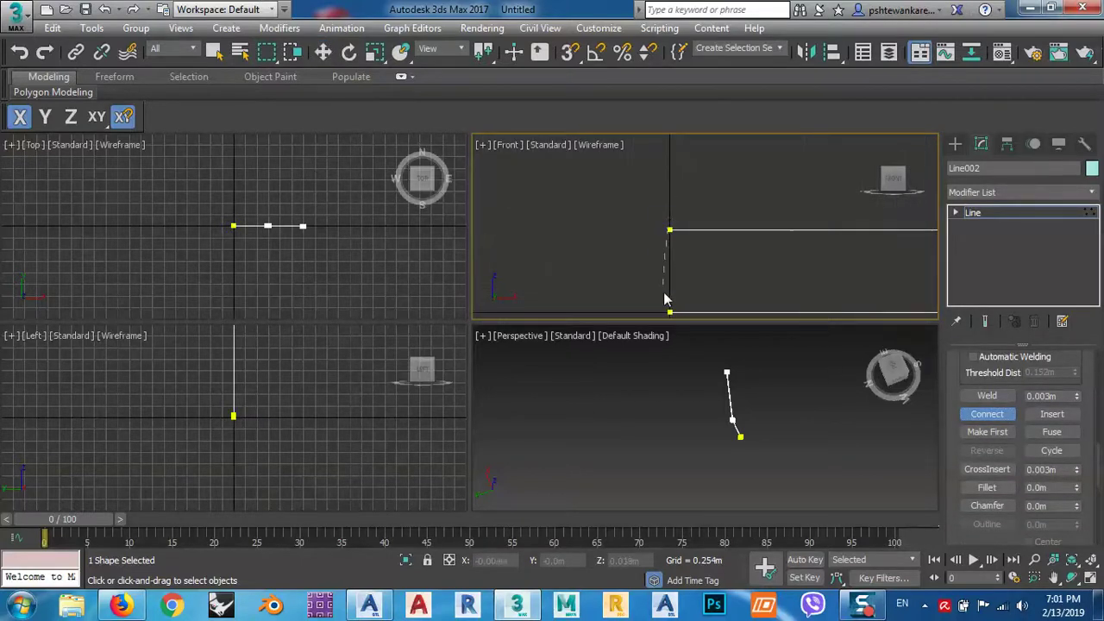
pyautogui.moveTo(671, 308); pyautogui.dragTo(670, 312)
# Step: Connect the inner and outer end vertices at the rim of the slanted sides, and end the Connect command
pyautogui.scroll(-6, 627, 296)
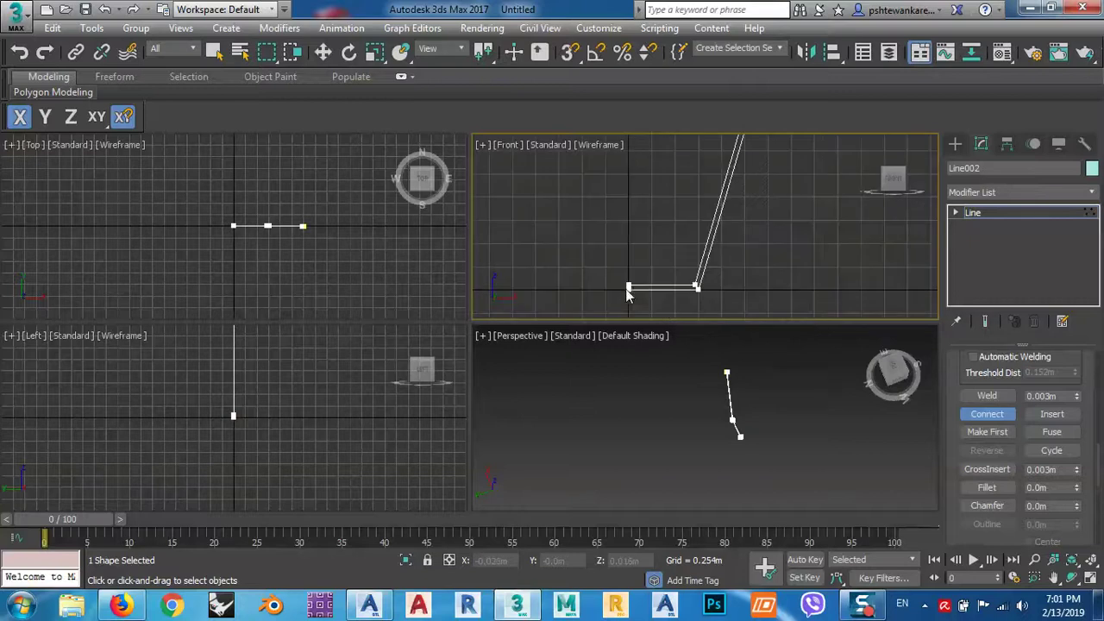
pyautogui.scroll(4, 723, 210)
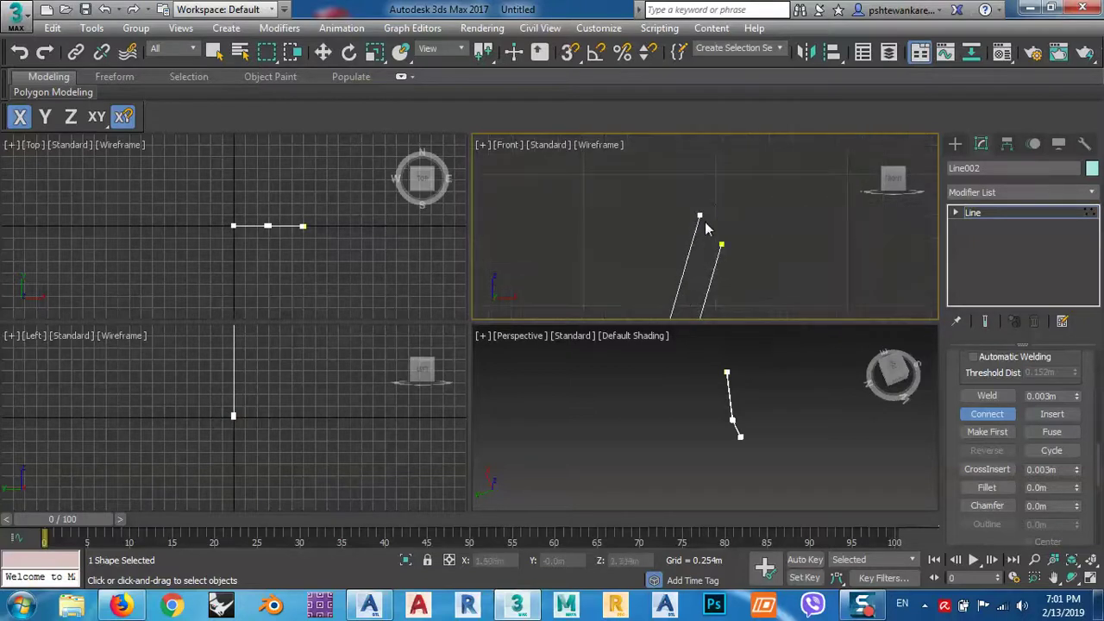
pyautogui.moveTo(721, 244); pyautogui.dragTo(721, 245)
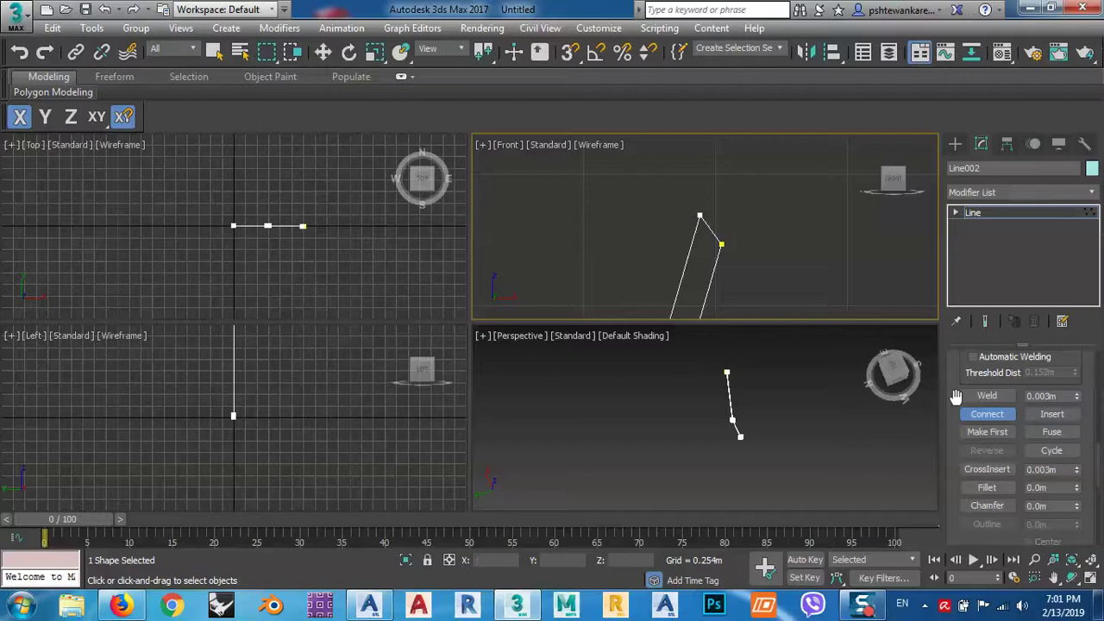
pyautogui.click(987, 414)
# Step: Lower the inner rim vertex to a Z of about 2.666 m and convert both rim vertices to Corner
pyautogui.moveTo(647, 191); pyautogui.dragTo(713, 238)
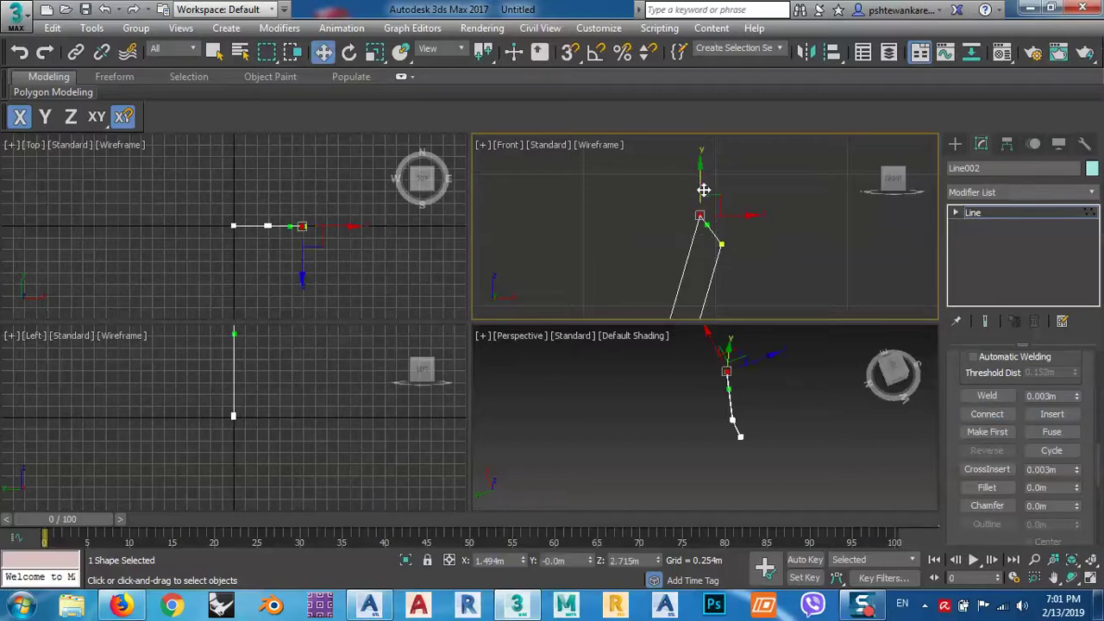
pyautogui.moveTo(702, 172); pyautogui.dragTo(694, 196)
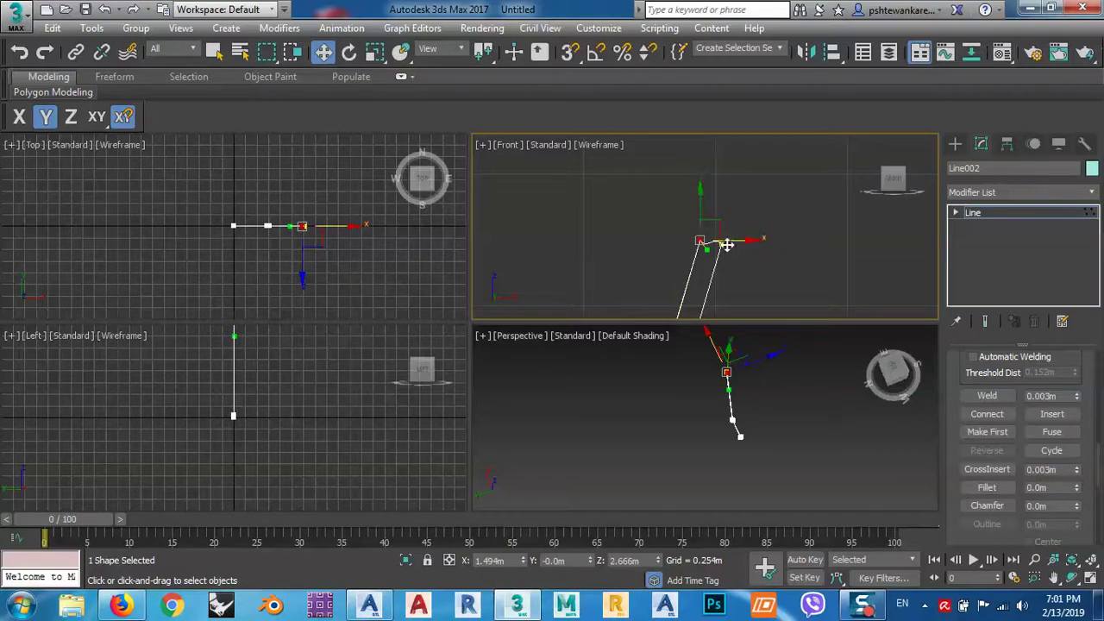
pyautogui.scroll(5, 713, 249)
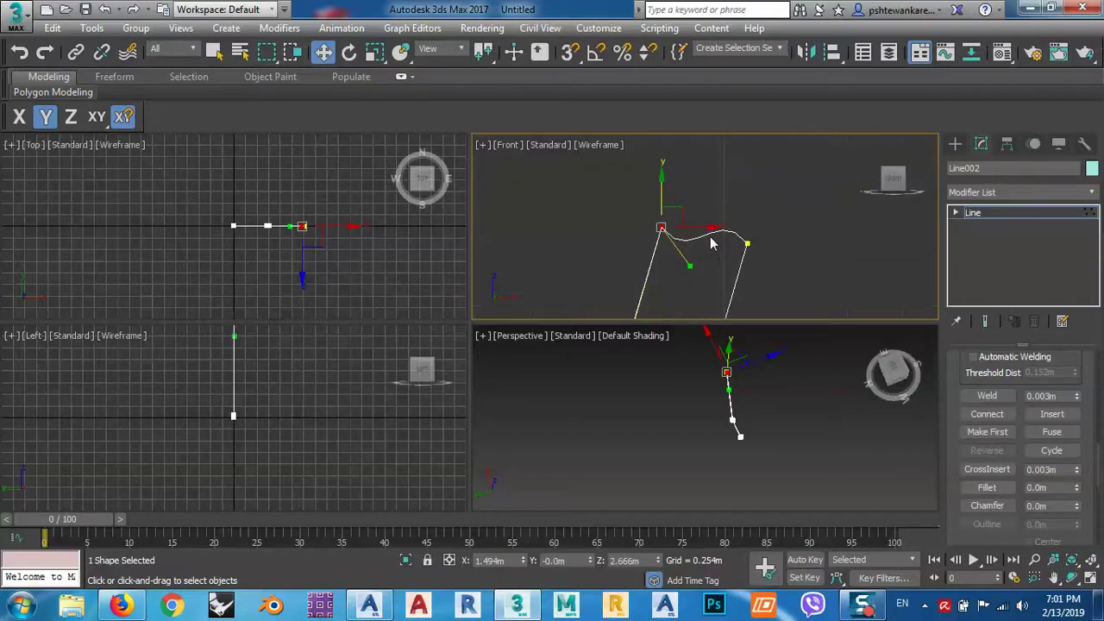
pyautogui.moveTo(610, 189); pyautogui.dragTo(787, 260)
pyautogui.rightClick(642, 190)
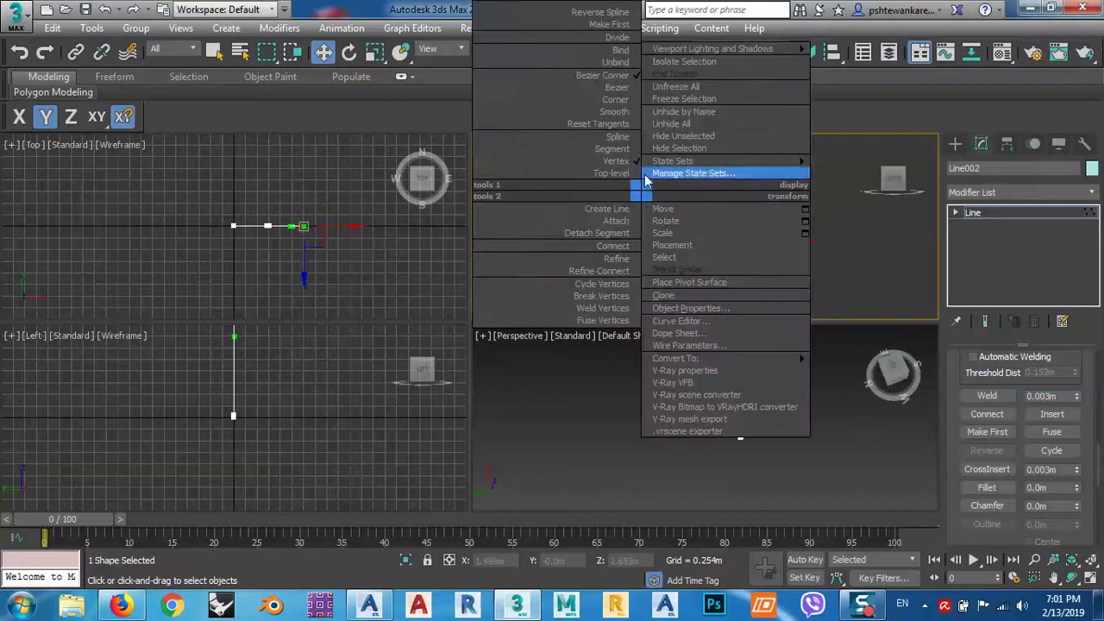
pyautogui.click(611, 76)
pyautogui.hotkey('ctrl', 'z')
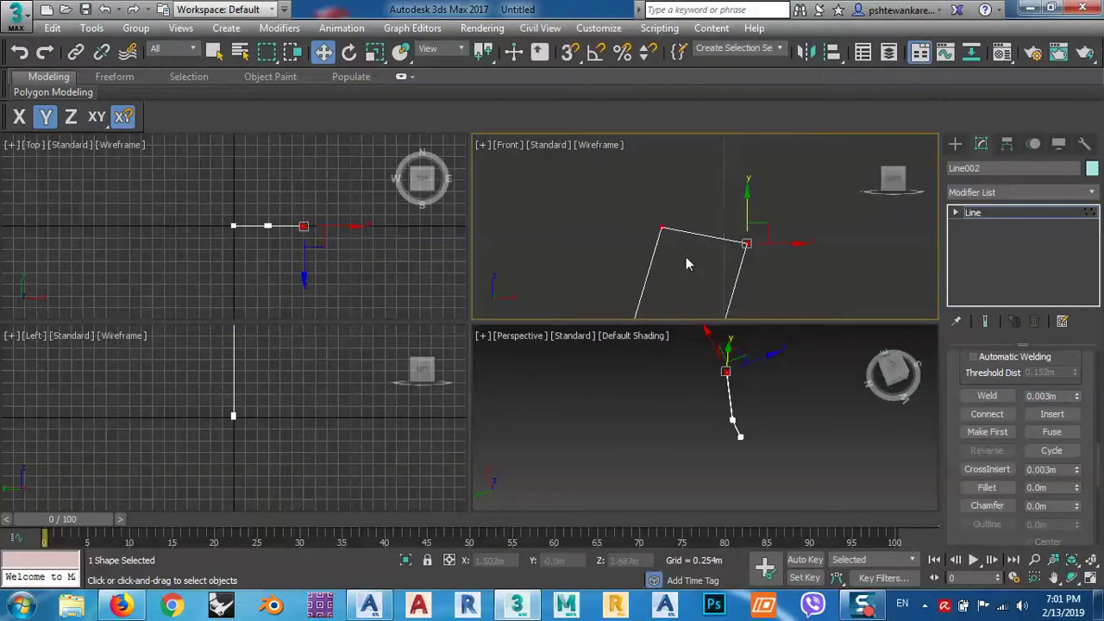
# Step: Move the inner rim vertex down until it is level with the outer rim vertex, and leave vertex editing
pyautogui.click(661, 228)
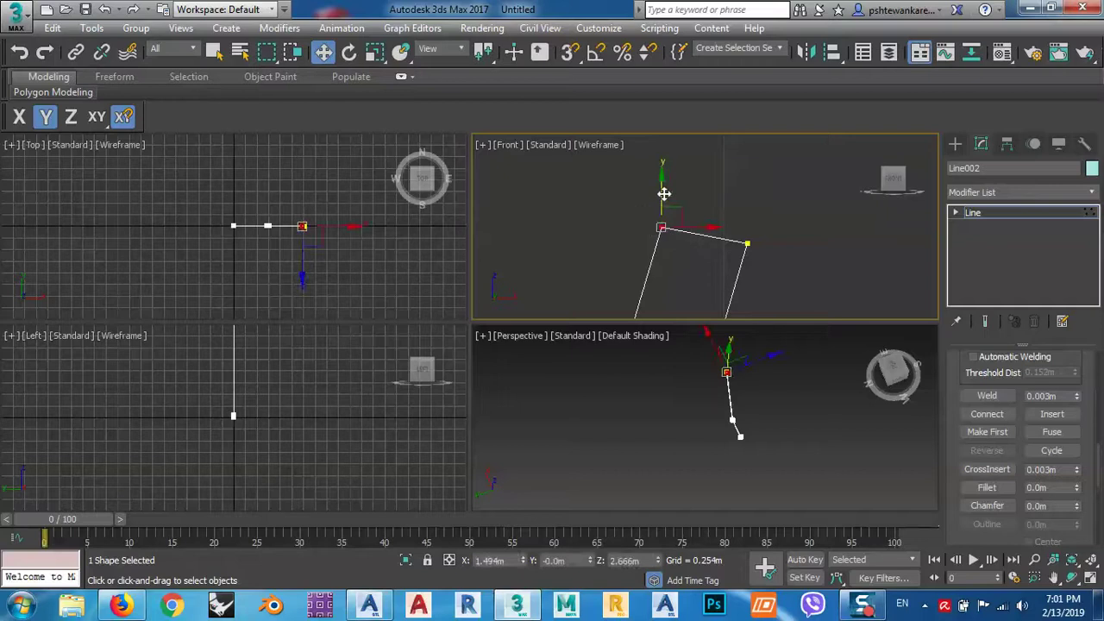
pyautogui.moveTo(662, 194); pyautogui.dragTo(657, 209)
pyautogui.click(634, 214)
pyautogui.scroll(-5, 707, 214)
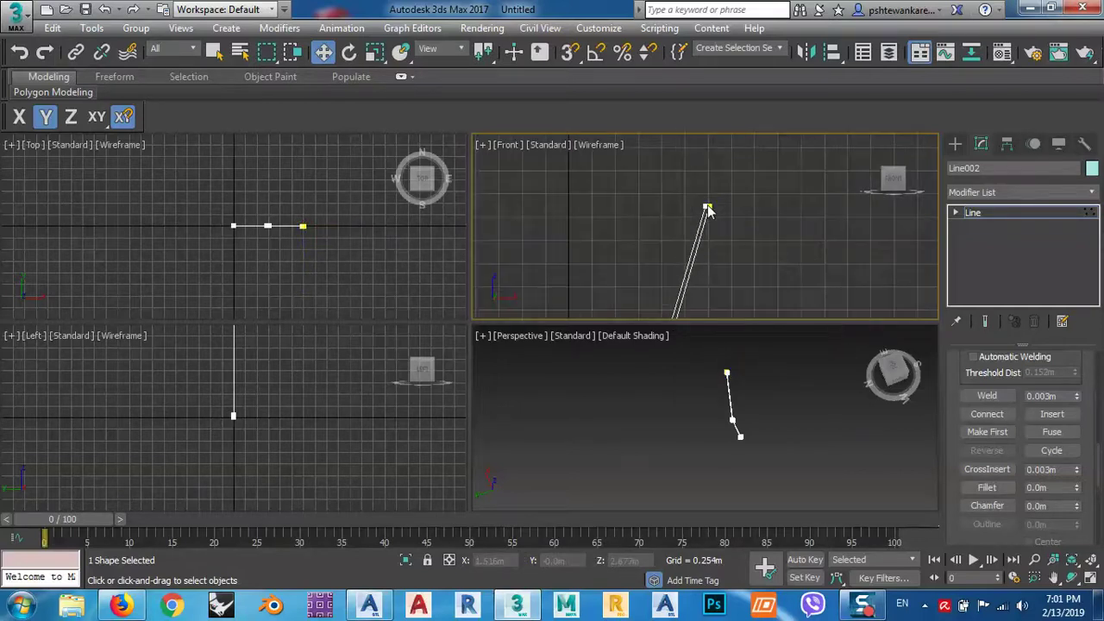
pyautogui.click(975, 214)
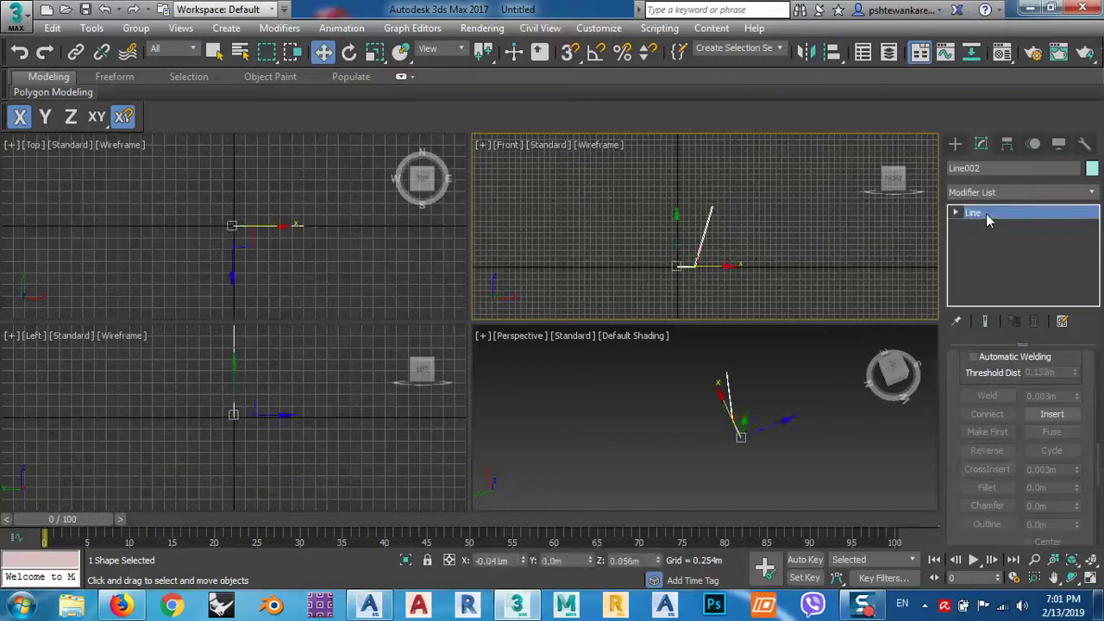
# Step: Apply the Lathe modifier to the closed double-line profile
pyautogui.click(1093, 192)
pyautogui.moveTo(1093, 215); pyautogui.dragTo(1094, 345)
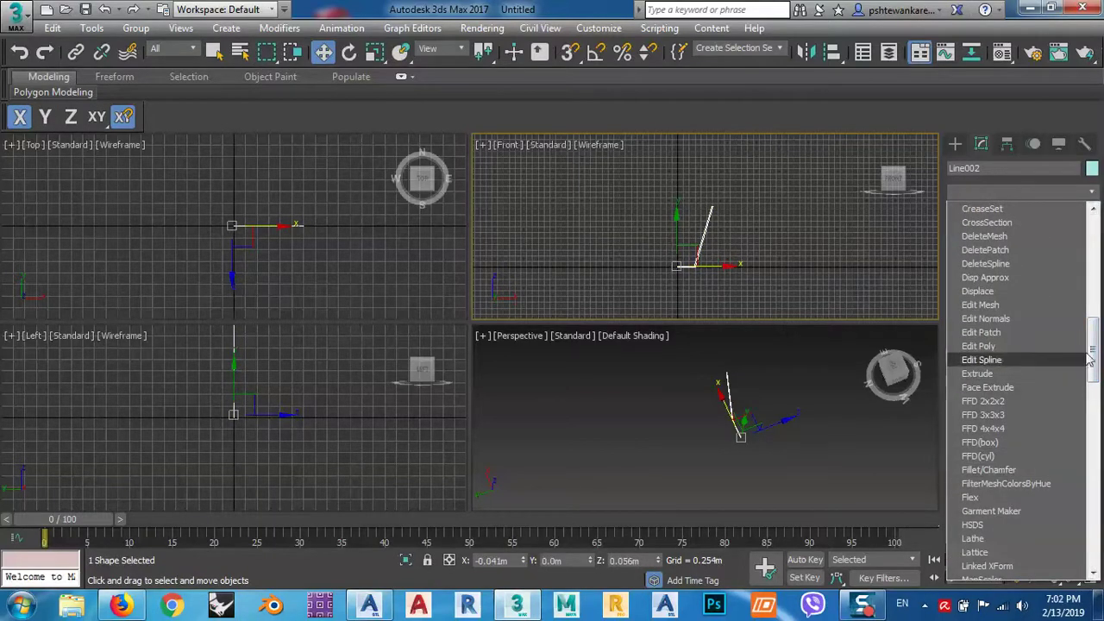
pyautogui.moveTo(1090, 358); pyautogui.dragTo(1090, 385)
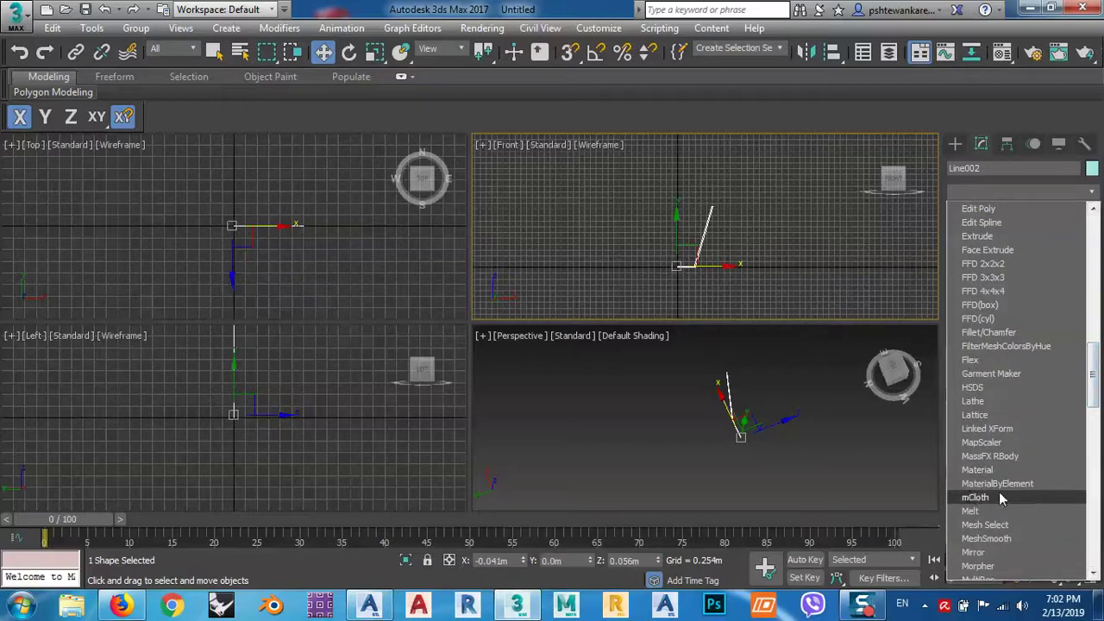
pyautogui.click(979, 402)
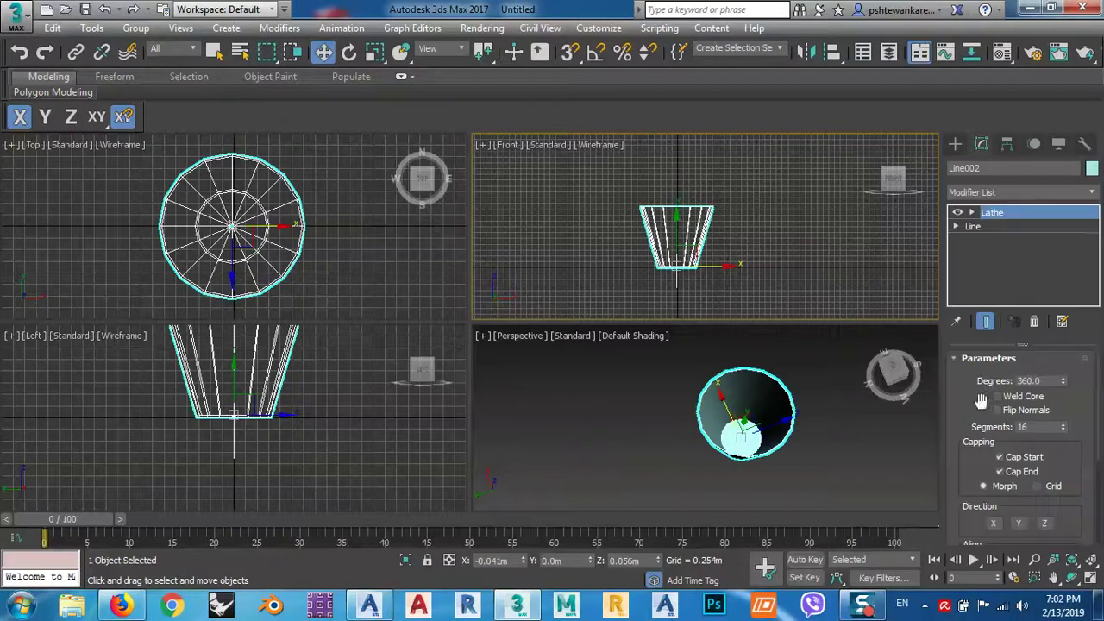
# Step: Move the Lathe axis about 0.041 m along X to close the hole in the cup's base, and leave axis editing
pyautogui.click(845, 469)
pyautogui.scroll(5, 776, 446)
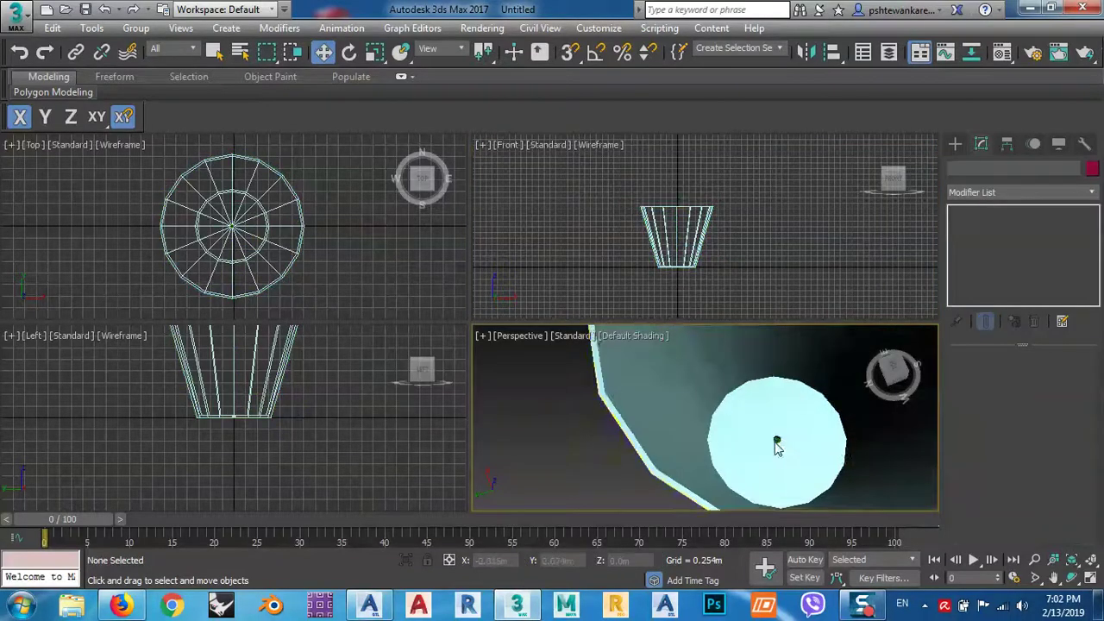
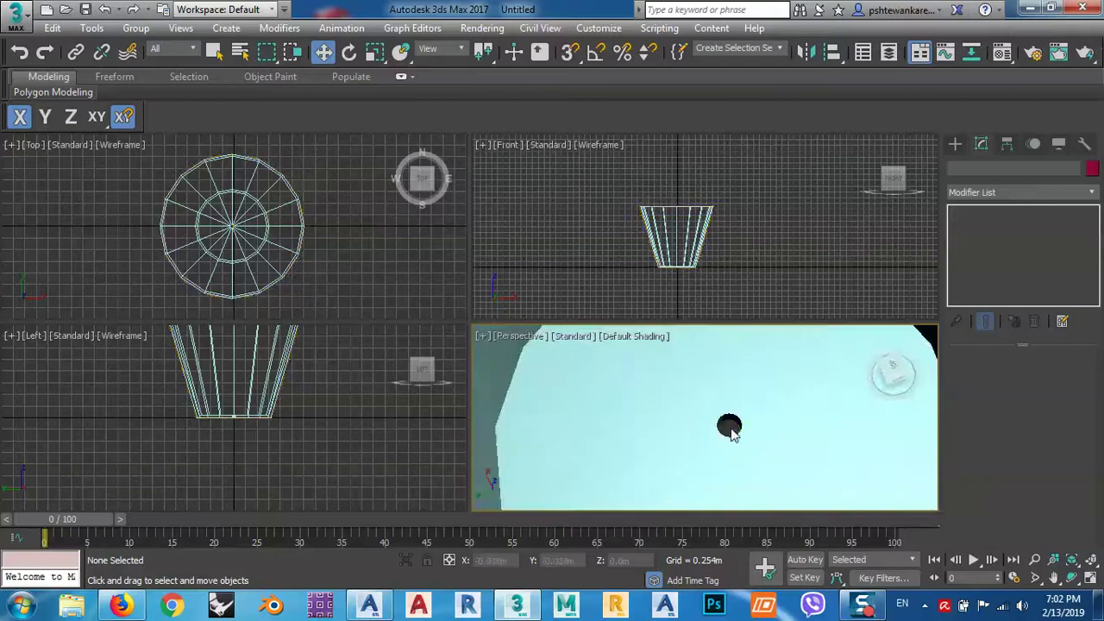
pyautogui.click(732, 421)
pyautogui.click(732, 422)
pyautogui.scroll(8, 681, 263)
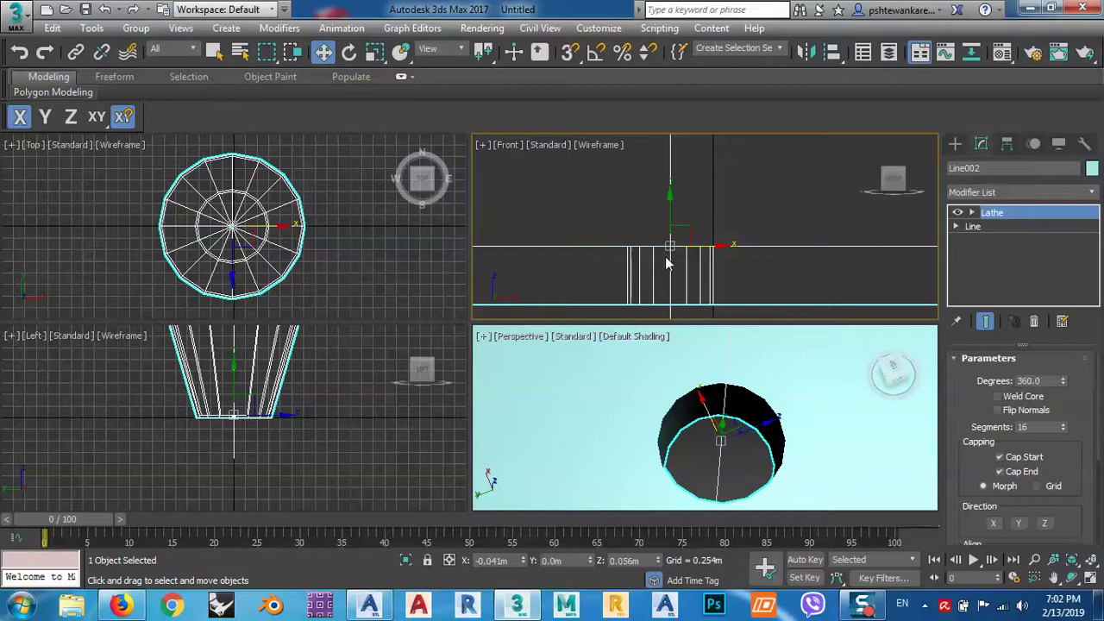
pyautogui.click(972, 213)
pyautogui.click(997, 227)
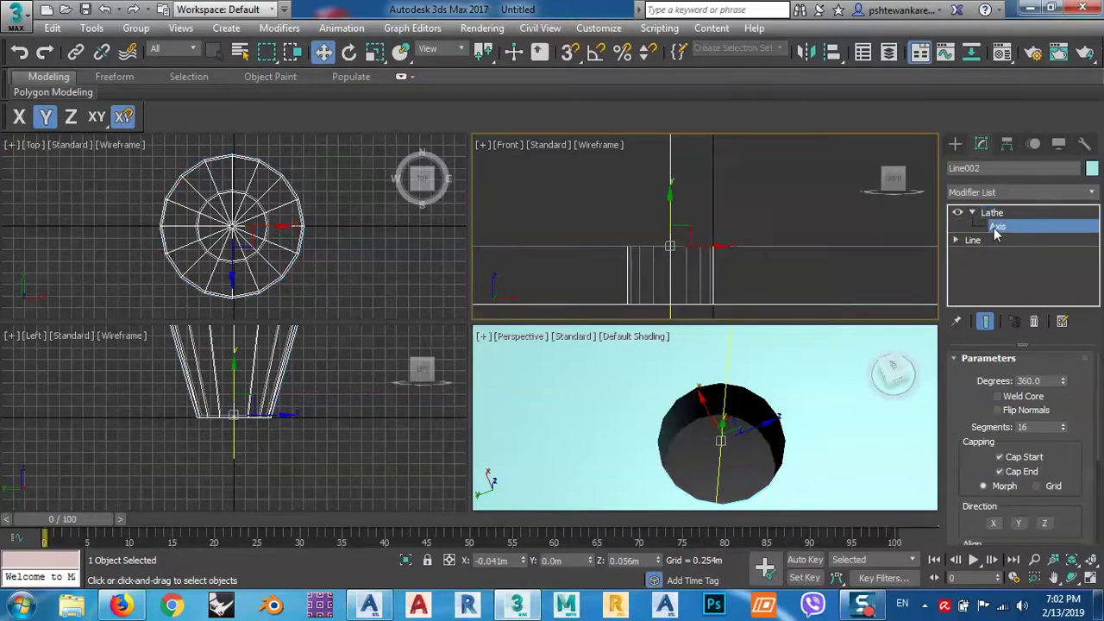
pyautogui.moveTo(717, 251); pyautogui.dragTo(754, 241)
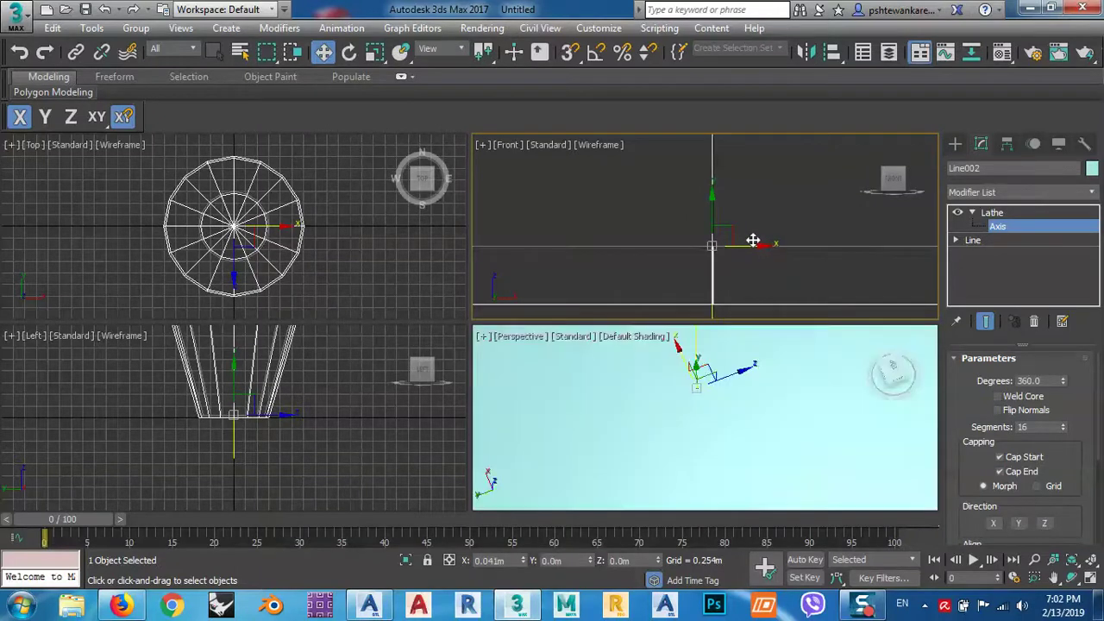
pyautogui.scroll(-6, 737, 415)
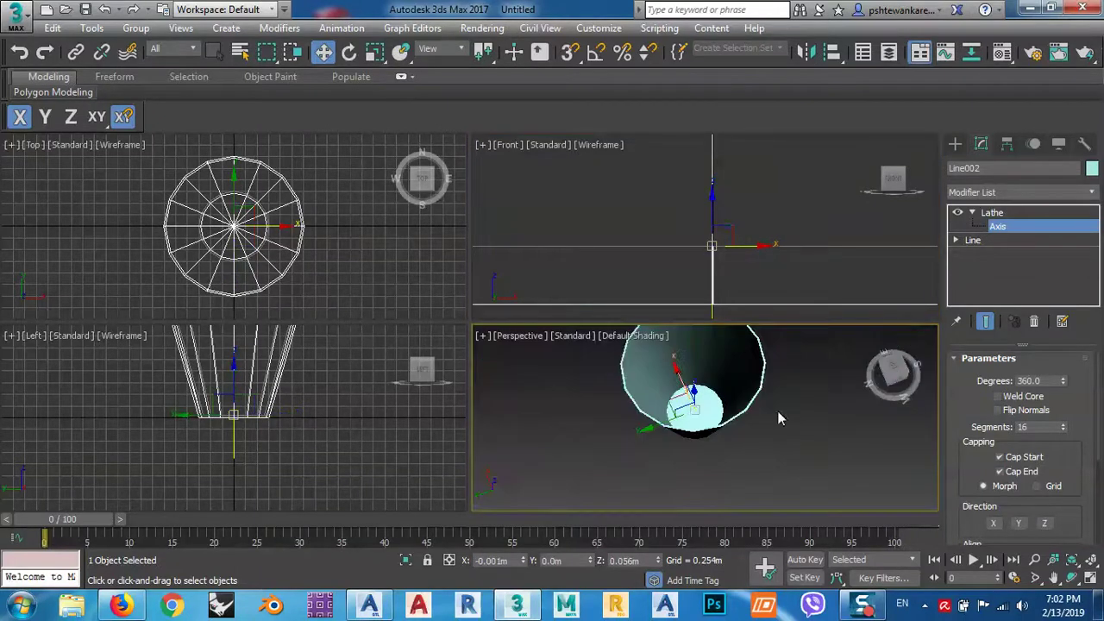
pyautogui.click(992, 213)
# Step: Examine the lathed cup's rim, interior and outer wall from several angles in the Perspective view
pyautogui.click(783, 476)
pyautogui.scroll(2, 690, 402)
pyautogui.moveTo(690, 401); pyautogui.dragTo(777, 444, button='middle')
pyautogui.scroll(-3, 703, 431)
pyautogui.scroll(2, 725, 477)
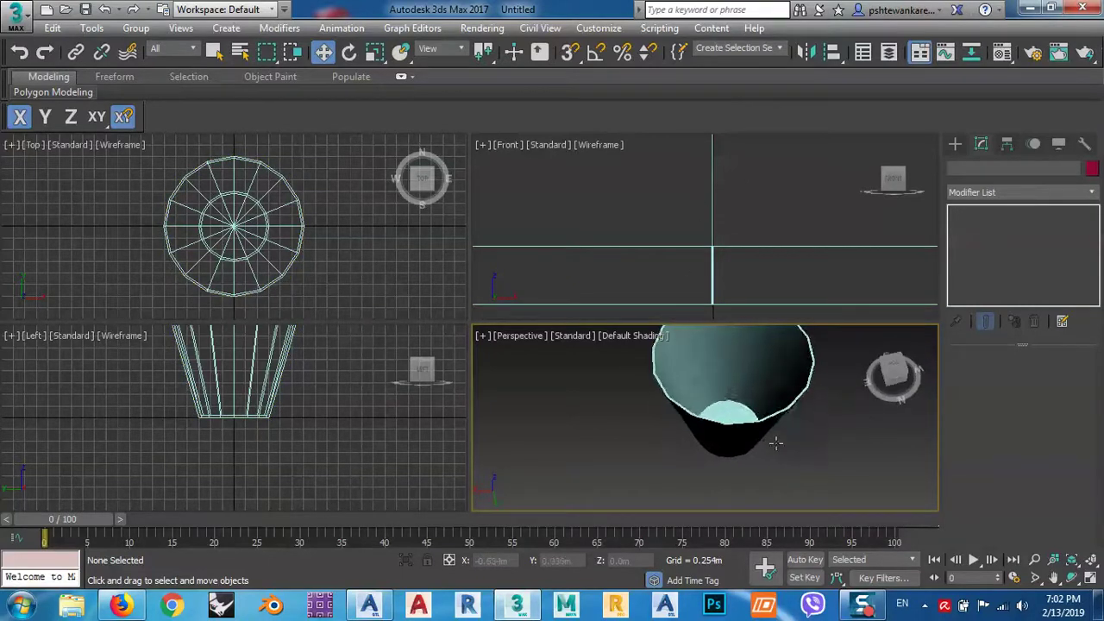
pyautogui.scroll(-6, 772, 444)
pyautogui.keyDown('alt'); pyautogui.moveTo(763, 483); pyautogui.dragTo(756, 412, button='middle'); pyautogui.keyUp('alt')
pyautogui.click(738, 403)
pyautogui.scroll(4, 752, 392)
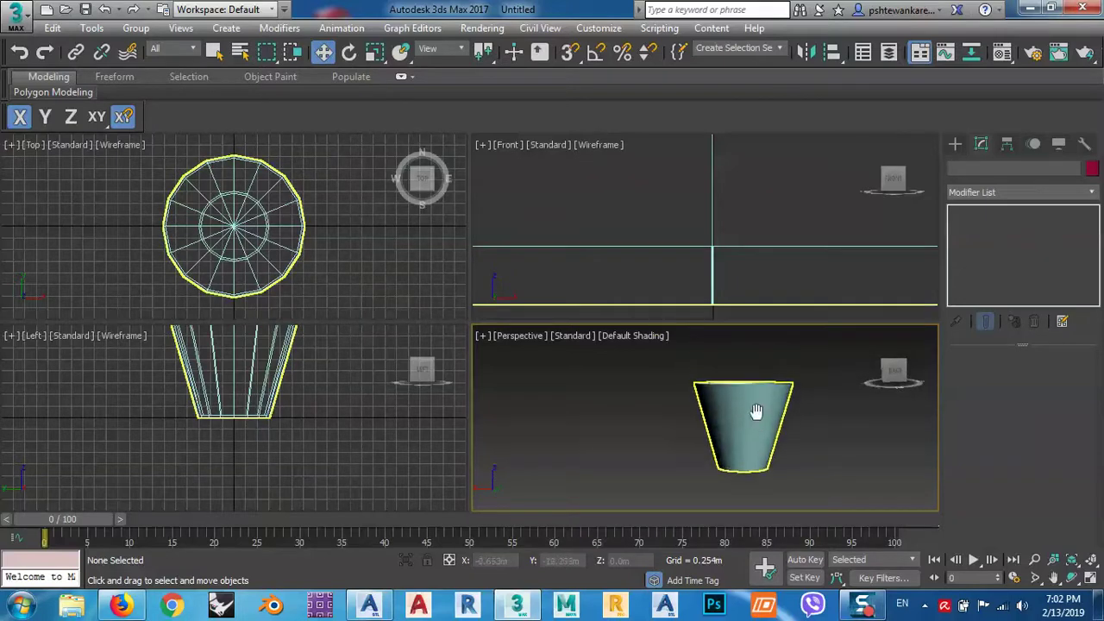
# Step: Return to the line's vertices beneath the Lathe and move both rim vertices inward along X until the wall is nearly upright
pyautogui.click(729, 247)
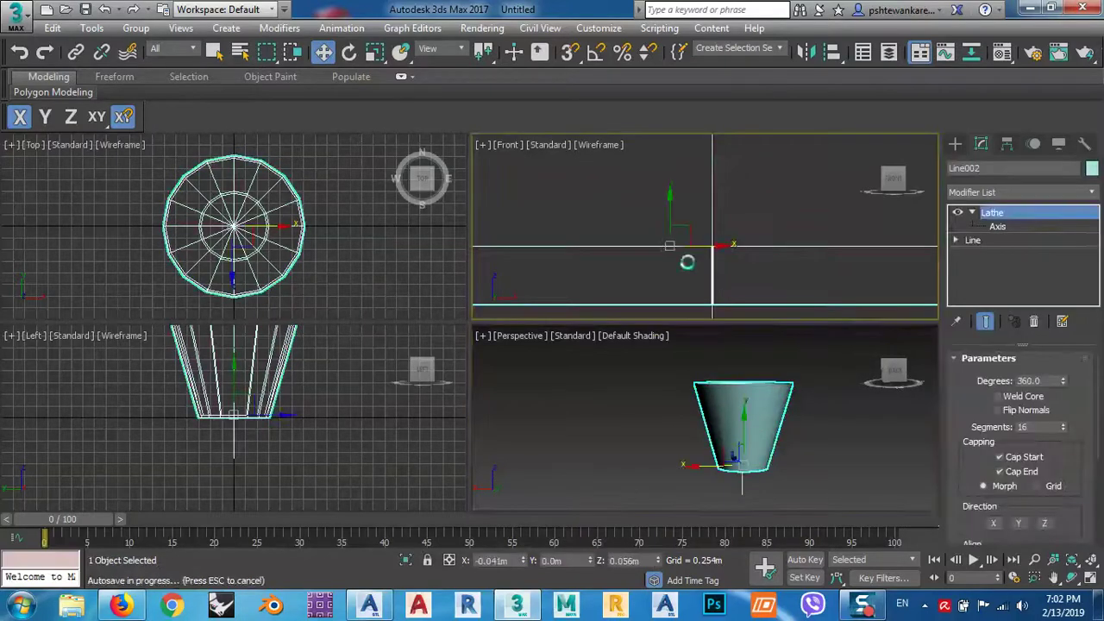
pyautogui.click(955, 240)
pyautogui.click(986, 253)
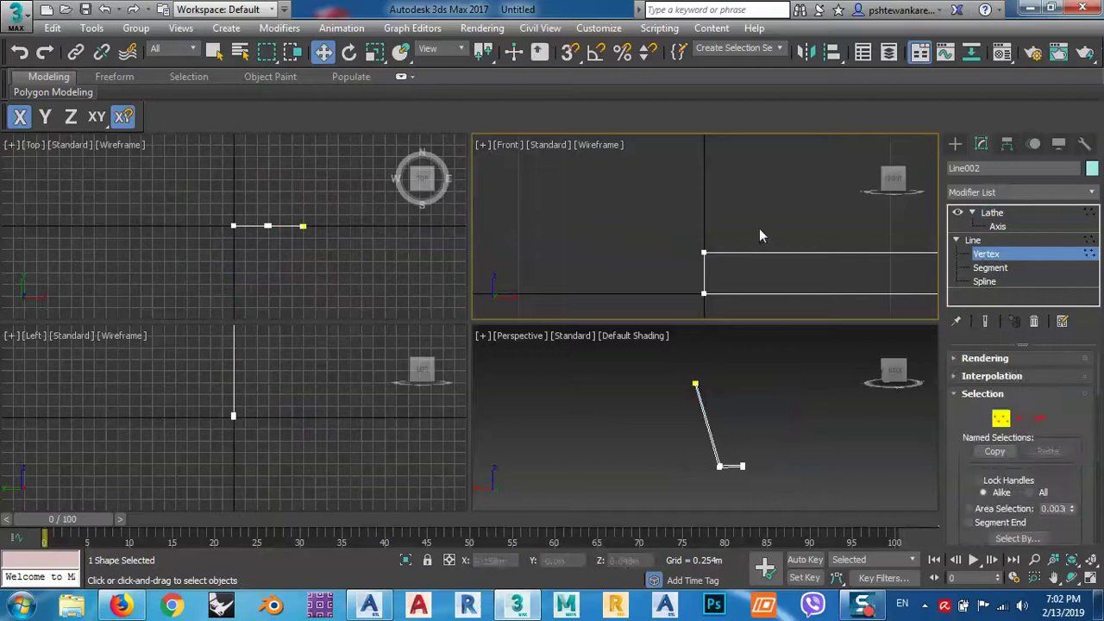
pyautogui.scroll(5, 635, 257)
pyautogui.moveTo(635, 257); pyautogui.dragTo(674, 298, button='middle')
pyautogui.moveTo(692, 211); pyautogui.dragTo(719, 232)
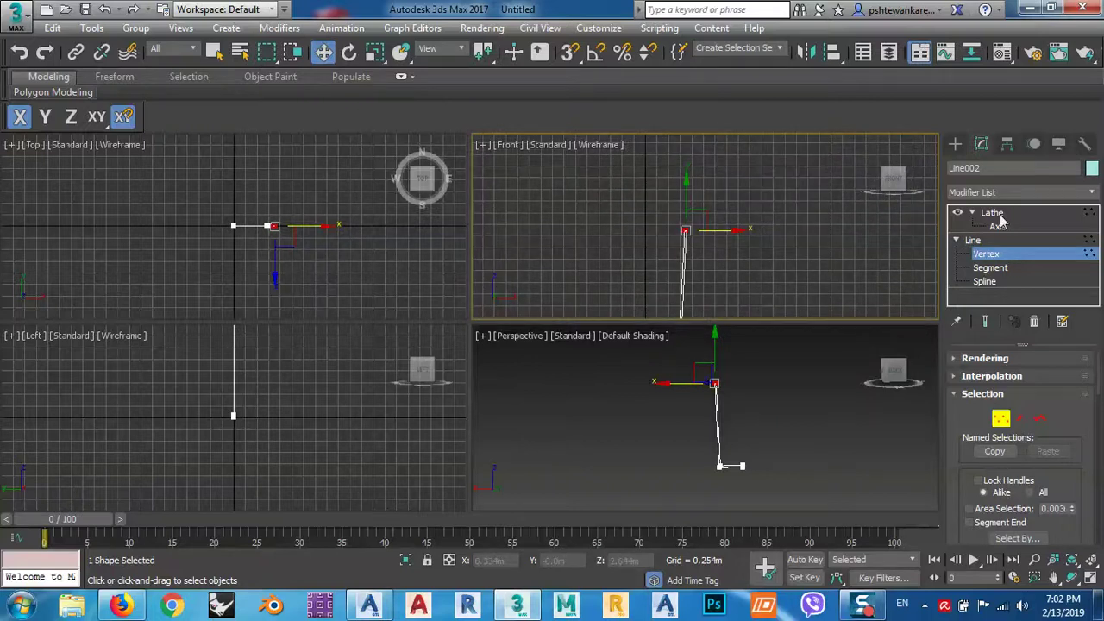
# Step: Show the lathed end result while editing the line's vertices, and move the outer rim vertex slightly outward along X
pyautogui.click(986, 321)
pyautogui.moveTo(755, 418); pyautogui.dragTo(768, 492, button='middle')
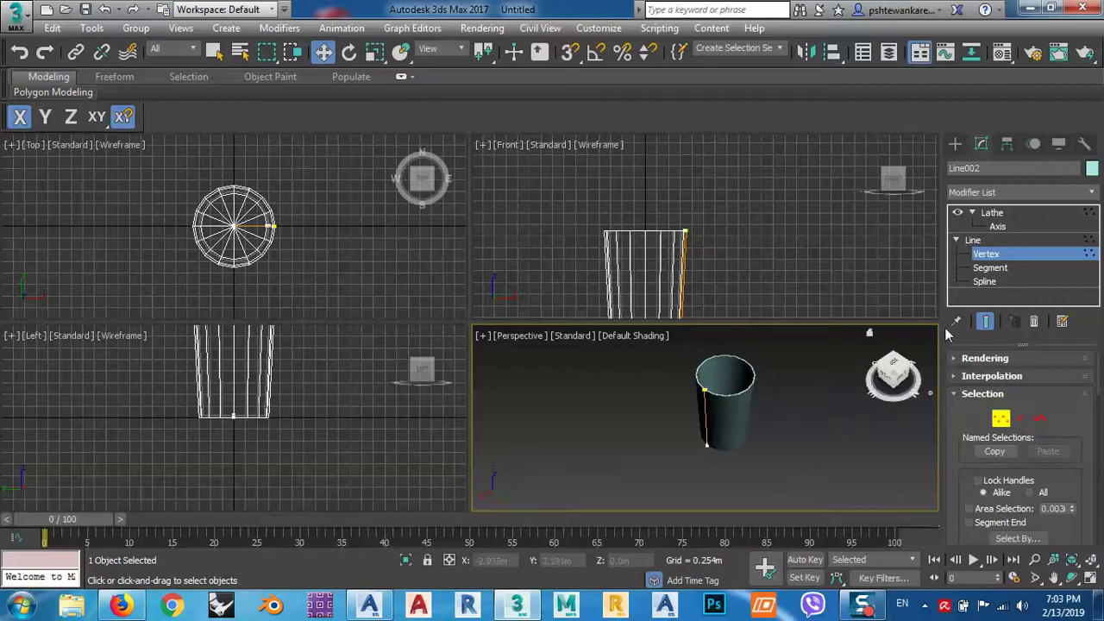
pyautogui.click(685, 232)
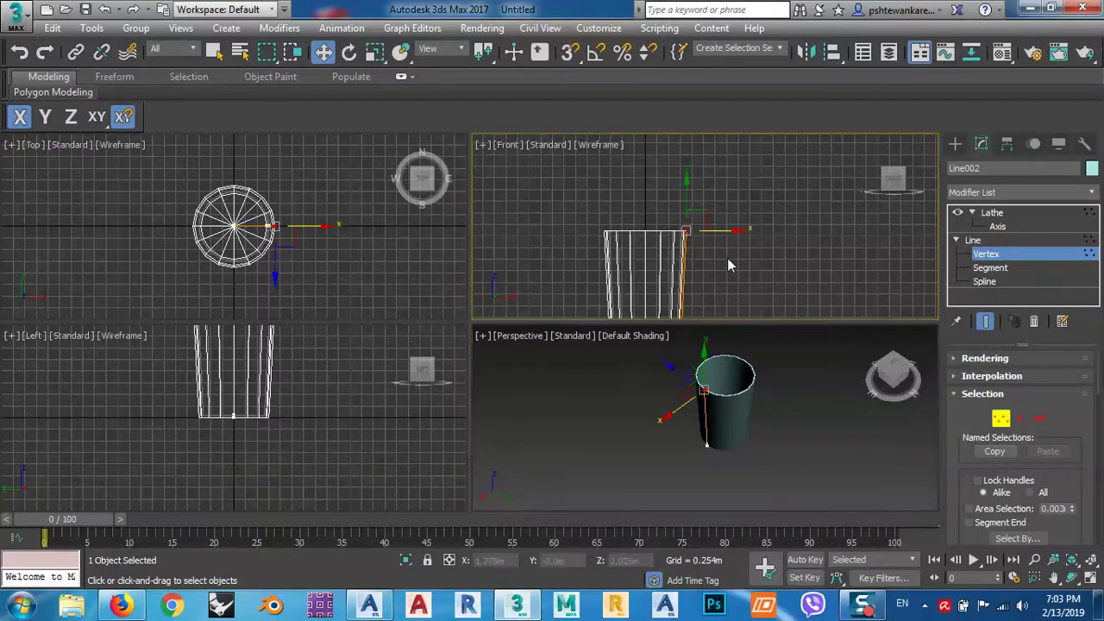
pyautogui.moveTo(717, 232)
pyautogui.mouseDown()
pyautogui.moveTo(743, 230)
pyautogui.moveTo(709, 226)
pyautogui.moveTo(719, 225)
pyautogui.mouseUp()
pyautogui.scroll(4, 767, 405)
pyautogui.keyDown('alt'); pyautogui.moveTo(756, 472); pyautogui.dragTo(822, 394, button='middle'); pyautogui.keyUp('alt')
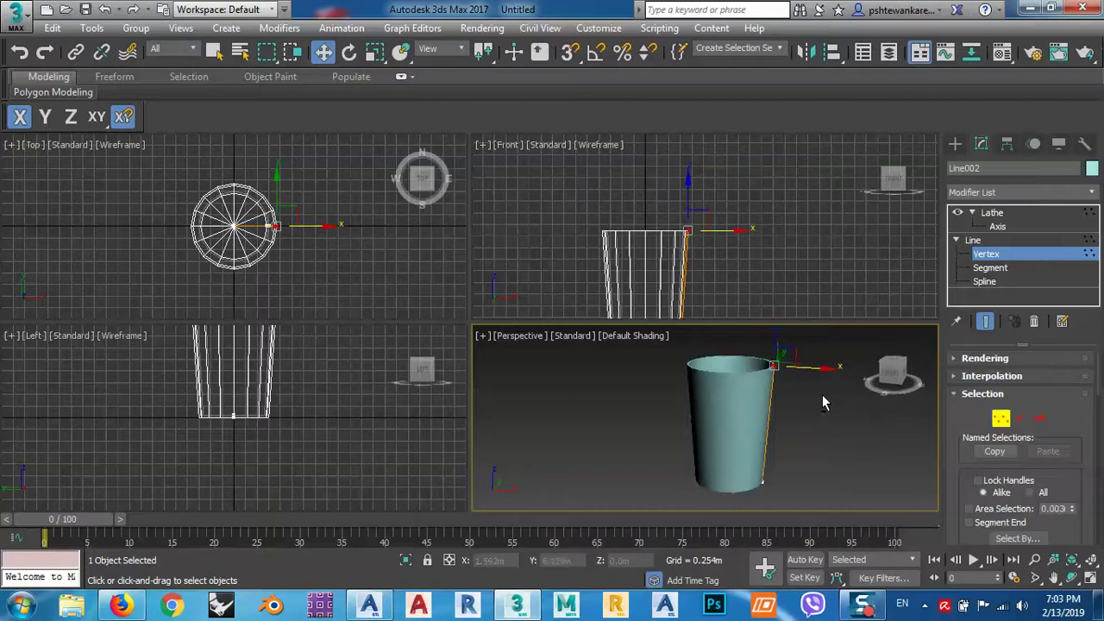
pyautogui.moveTo(702, 270); pyautogui.dragTo(708, 230, button='middle')
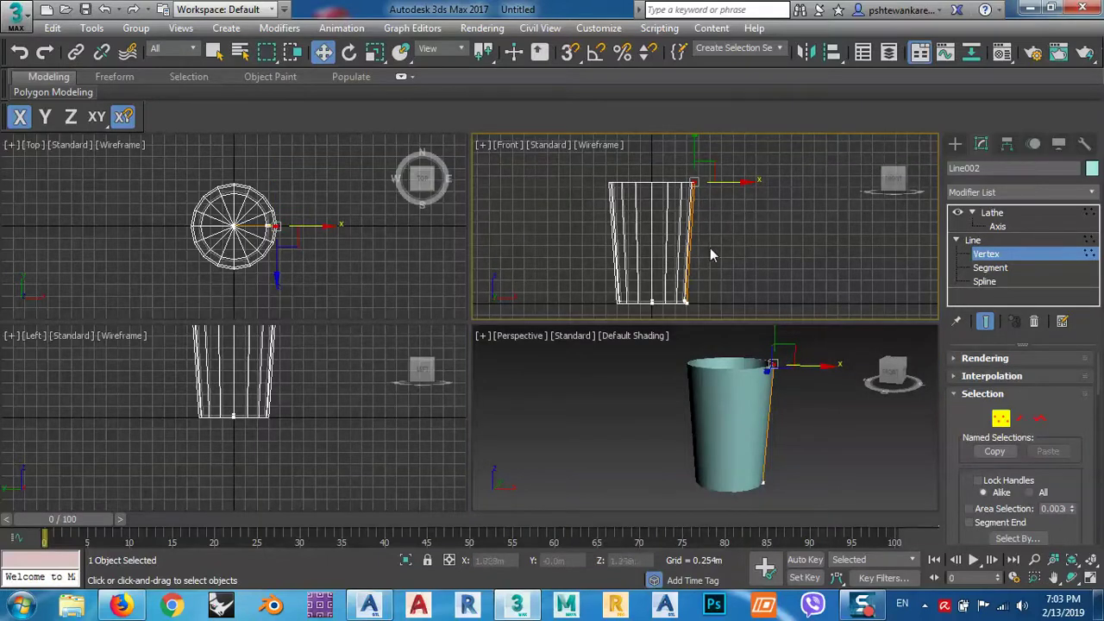
# Step: Collapse the Line and Lathe entries in the modifier stack, and deselect the cup
pyautogui.click(957, 239)
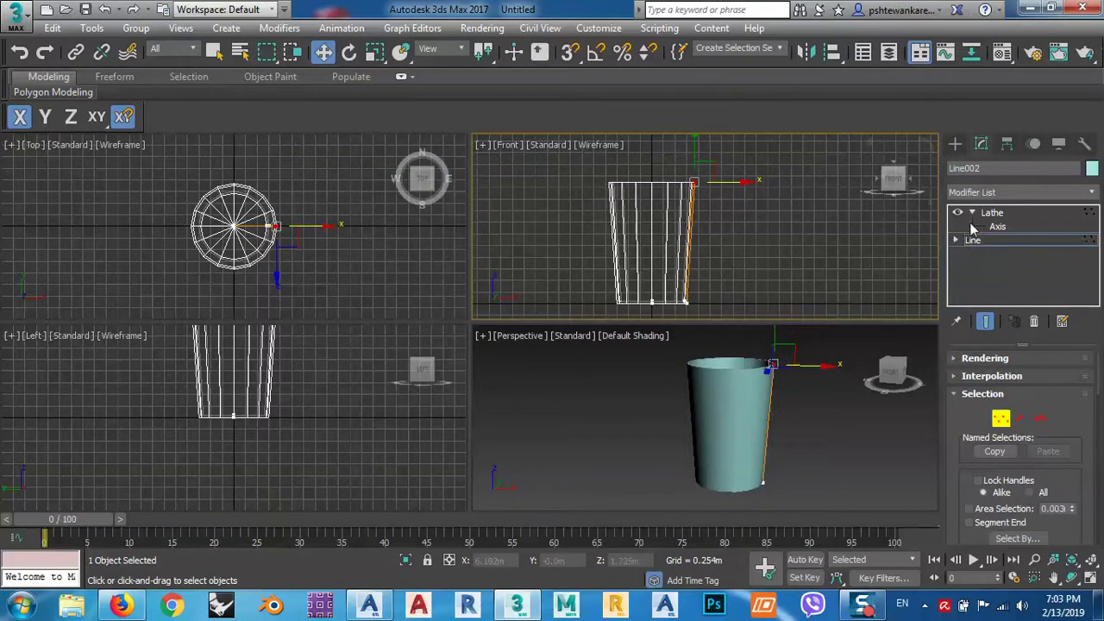
pyautogui.click(972, 213)
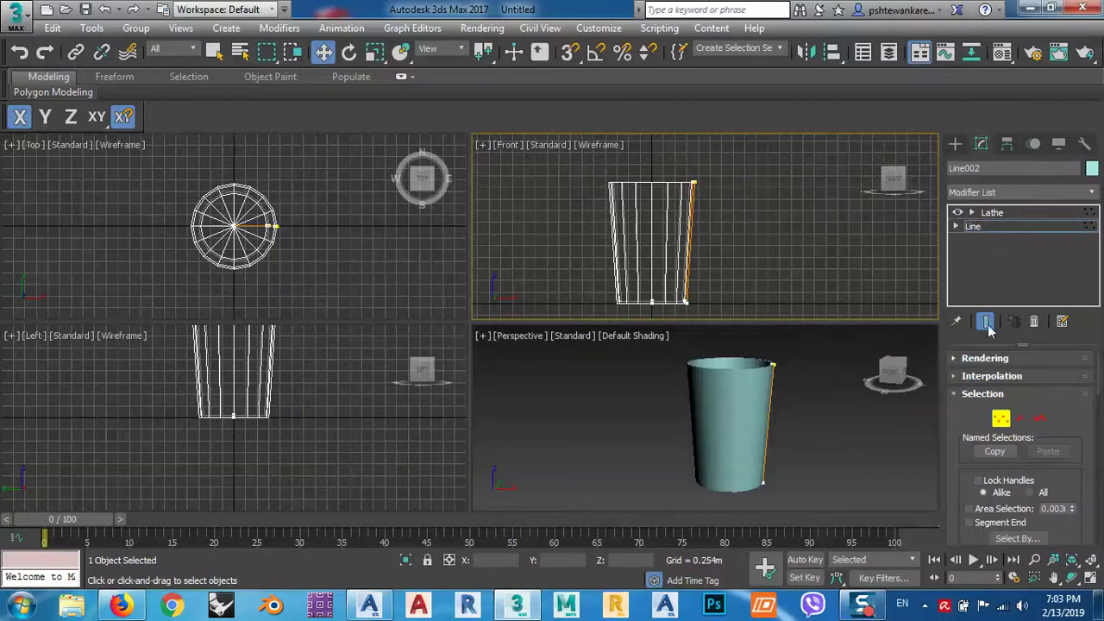
pyautogui.click(783, 431)
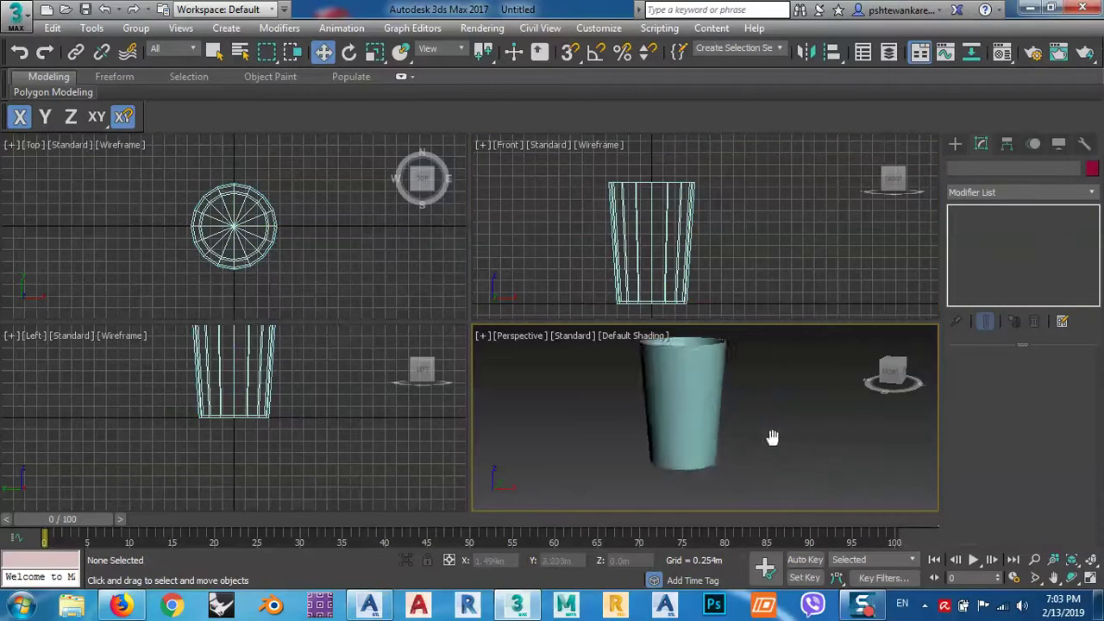
pyautogui.keyDown('alt'); pyautogui.moveTo(705, 409); pyautogui.dragTo(742, 411, button='middle'); pyautogui.keyUp('alt')
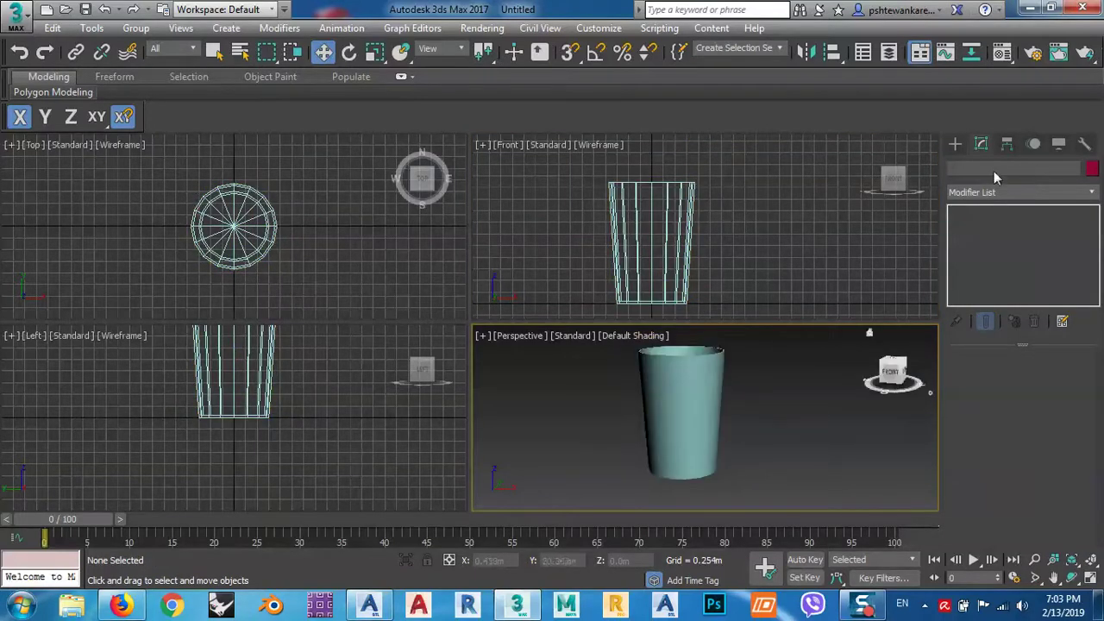
# Step: Create a rectangular standard-primitive plane around the cup in the Top view as its ground surface
pyautogui.click(955, 144)
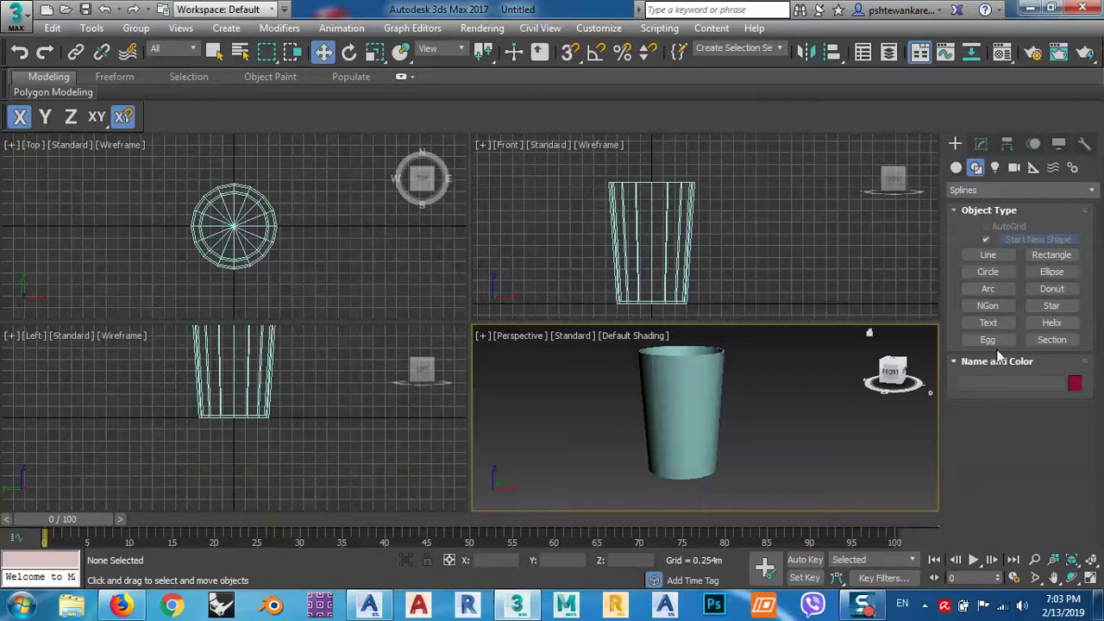
pyautogui.click(956, 168)
pyautogui.click(1051, 310)
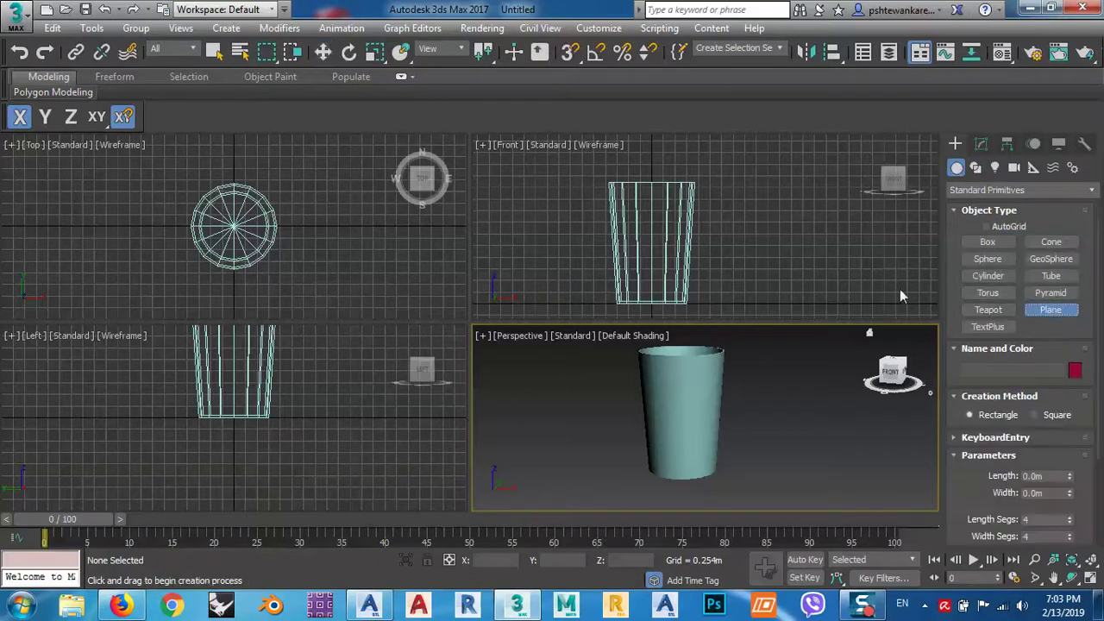
pyautogui.moveTo(380, 214); pyautogui.dragTo(385, 219, button='middle')
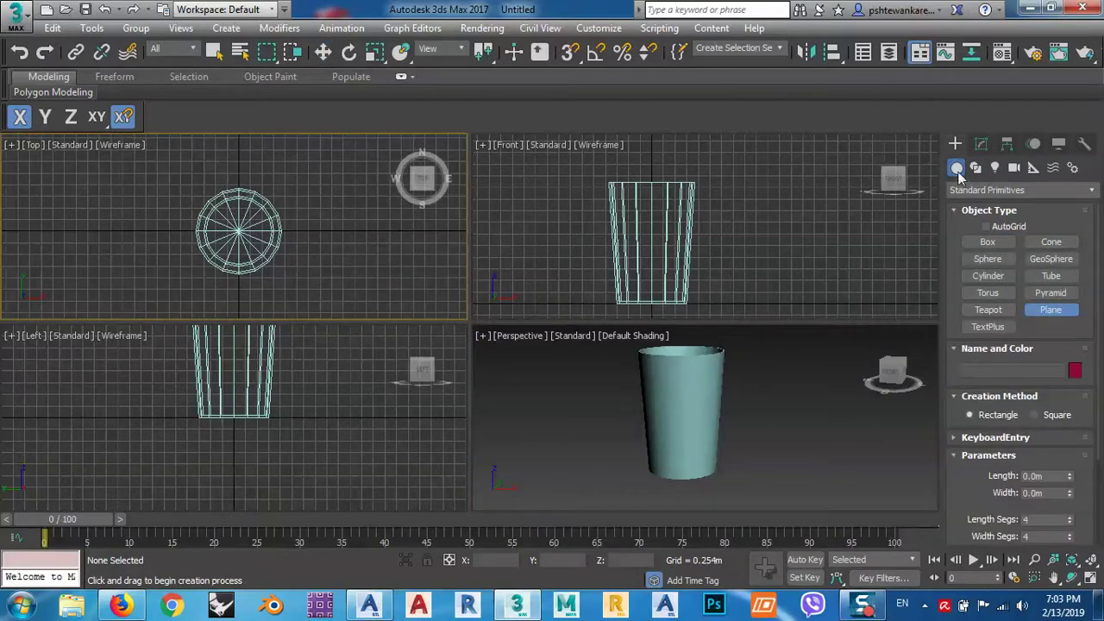
pyautogui.scroll(-4, 178, 235)
pyautogui.moveTo(178, 175); pyautogui.dragTo(348, 317)
pyautogui.moveTo(328, 251)
pyautogui.mouseDown(button='middle')
pyautogui.moveTo(320, 234)
pyautogui.moveTo(338, 248)
pyautogui.mouseUp(button='middle')
# Step: Move the plane in X and Y to about -0.344 m, 0.16 m so it is roughly centred beneath the cup, and deselect it
pyautogui.press('w')
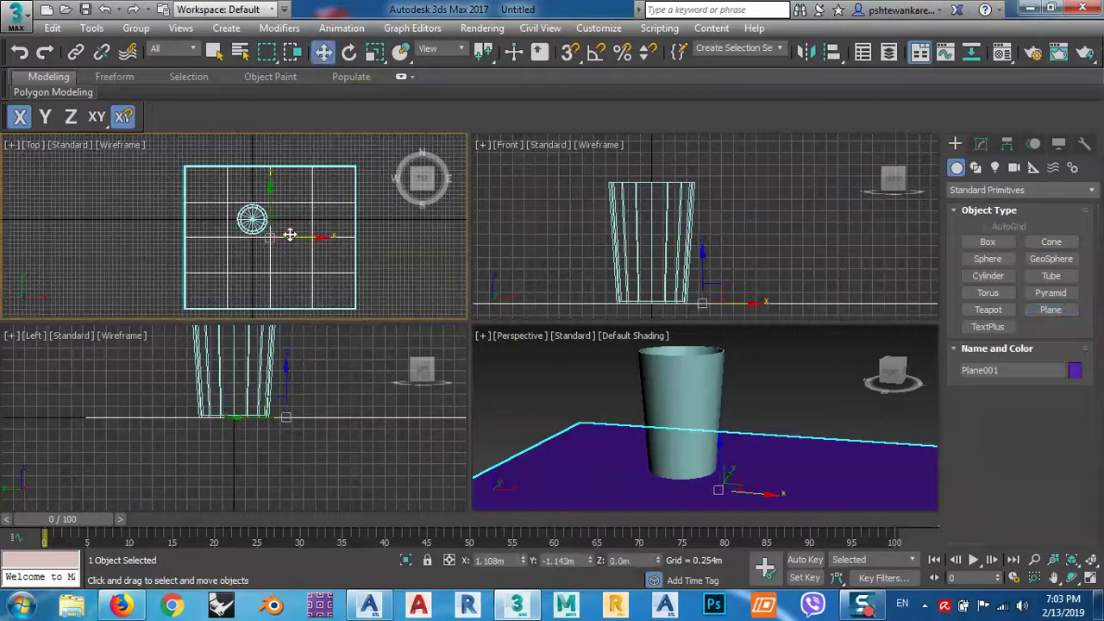
pyautogui.moveTo(288, 223); pyautogui.dragTo(265, 204)
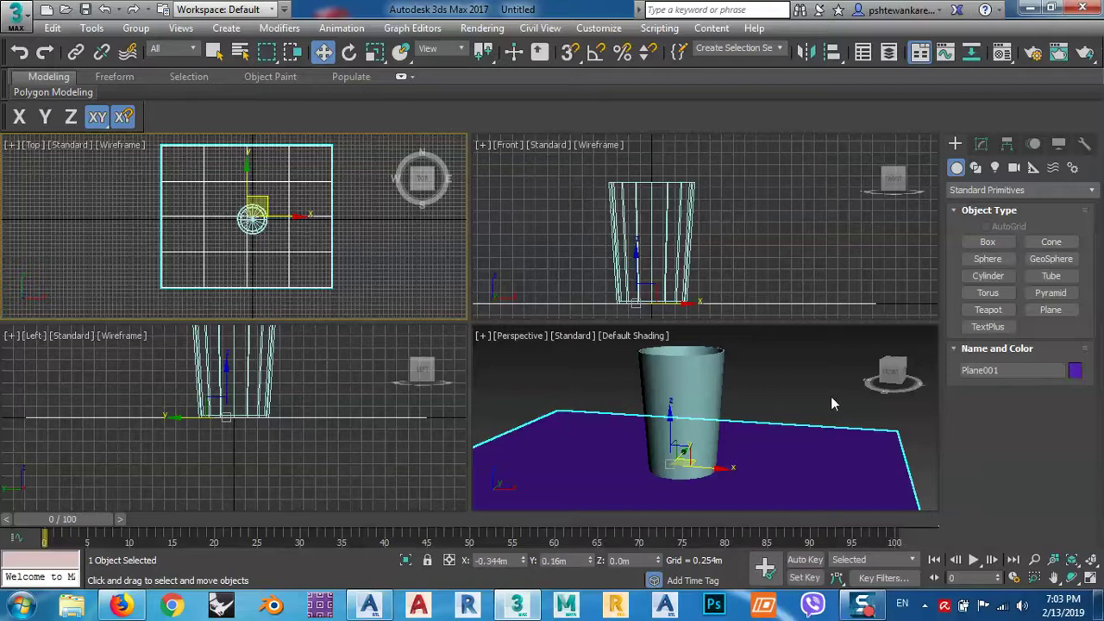
pyautogui.click(802, 390)
pyautogui.scroll(-3, 750, 361)
pyautogui.keyDown('alt'); pyautogui.moveTo(716, 405); pyautogui.dragTo(723, 441, button='middle'); pyautogui.keyUp('alt')
pyautogui.click(675, 475)
pyautogui.click(723, 442)
# Step: Open the Material Editor and change the 01 - Default material's type from Standard to VRayMtl
pyautogui.press('m')
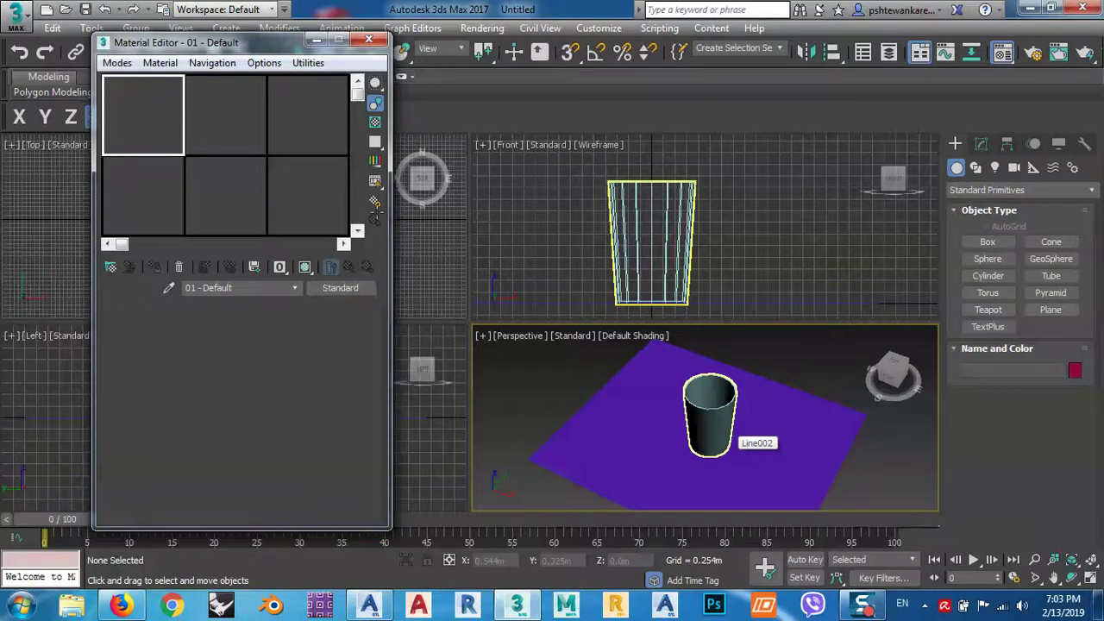
pyautogui.moveTo(248, 42); pyautogui.dragTo(239, 32)
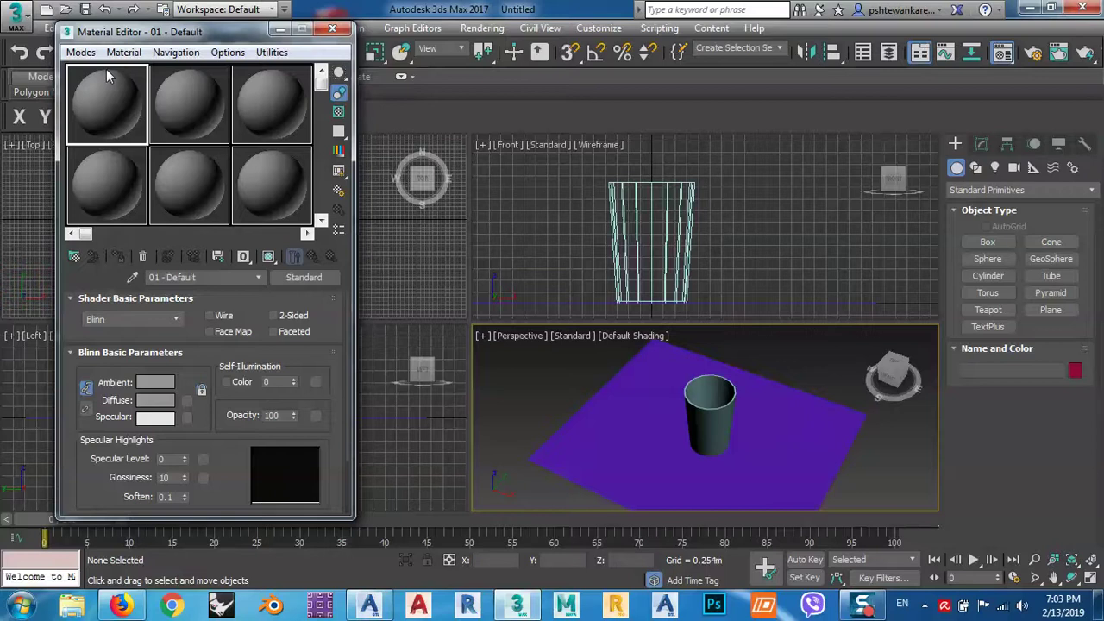
pyautogui.click(298, 278)
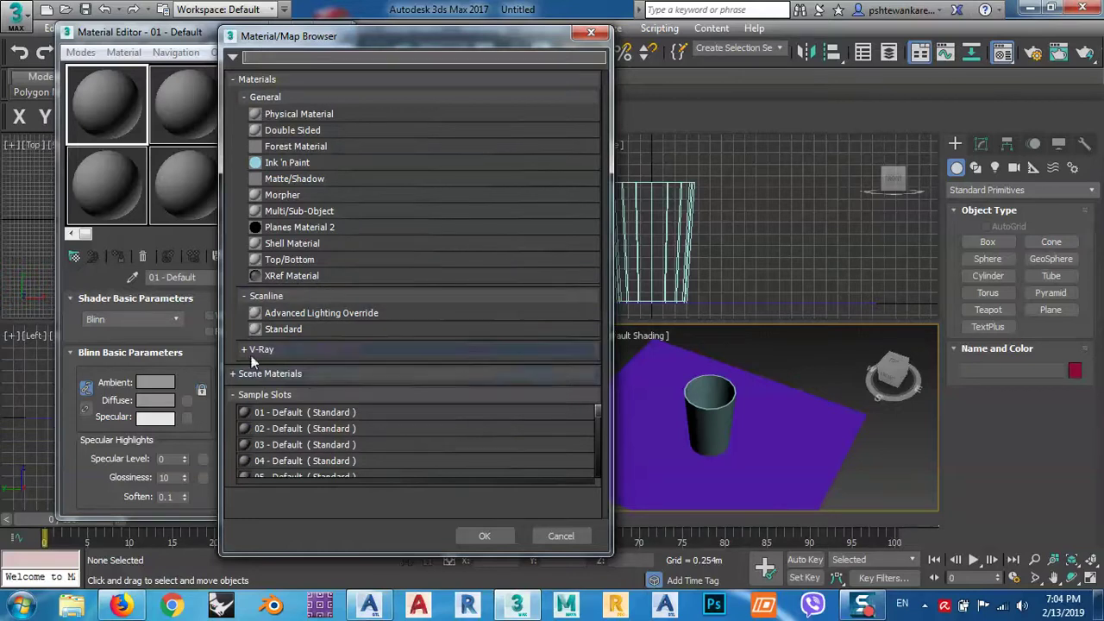
pyautogui.click(240, 350)
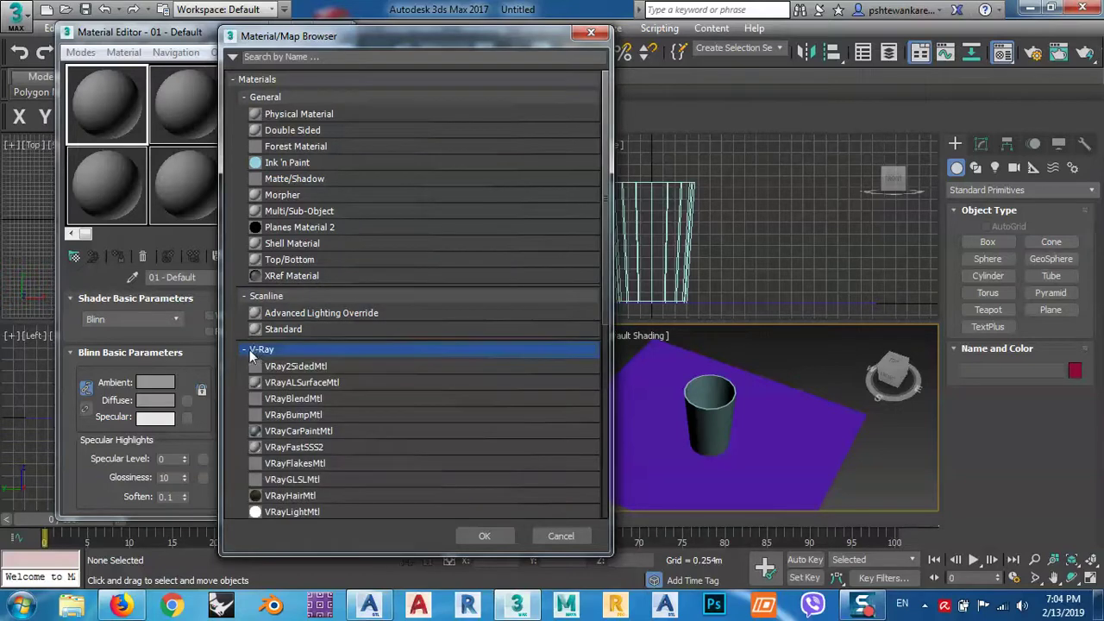
pyautogui.scroll(-1, 313, 449)
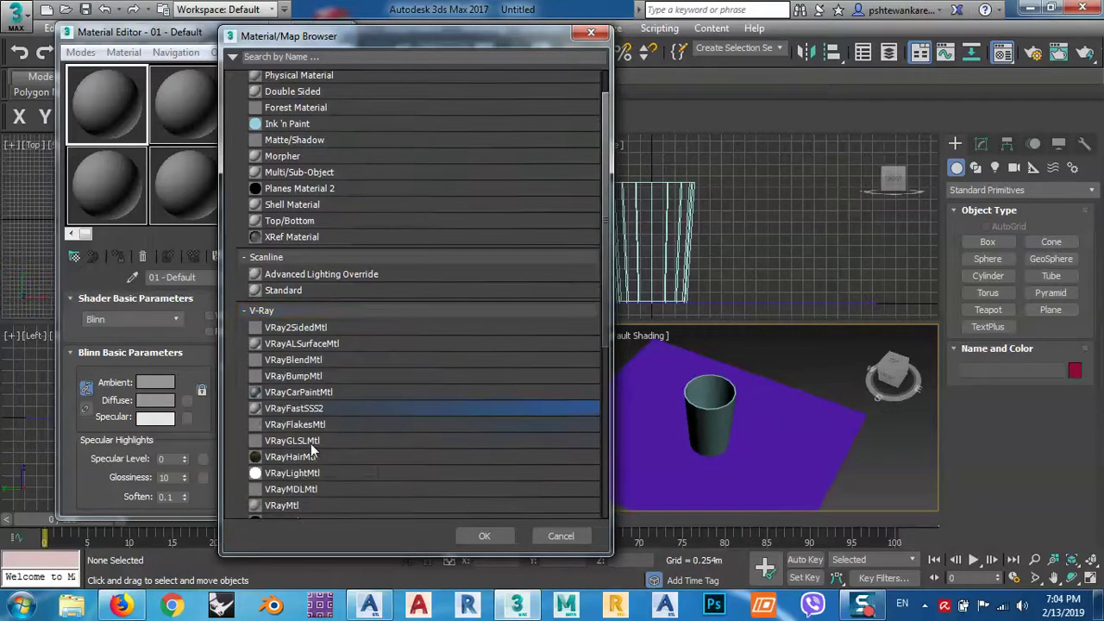
pyautogui.doubleClick(290, 507)
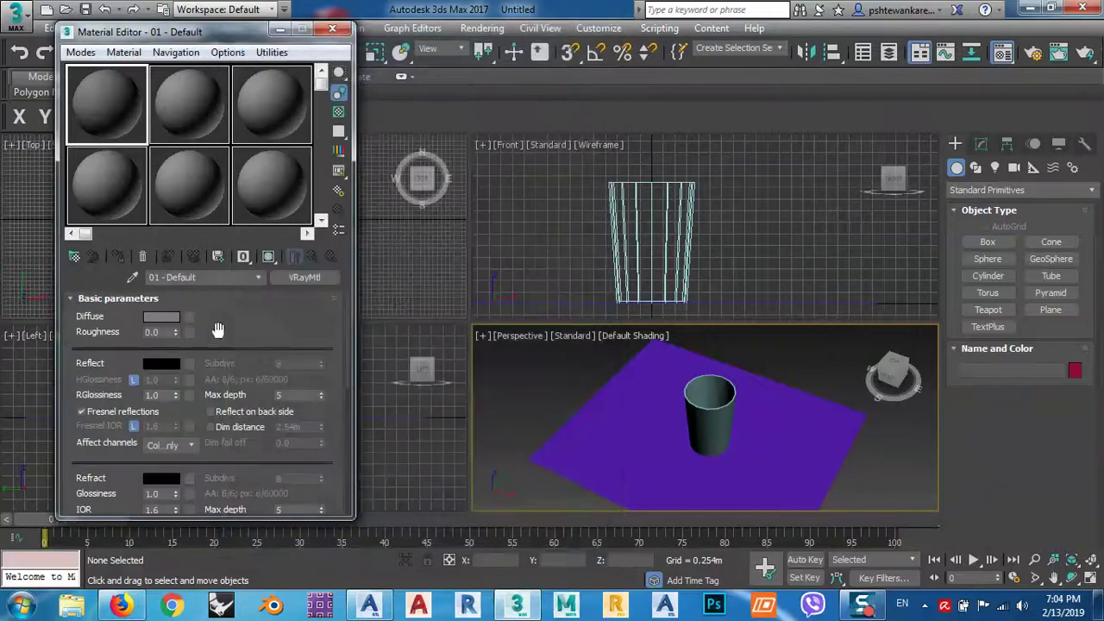
# Step: Set the VRayMtl material's diffuse colour to a light olive green
pyautogui.click(160, 317)
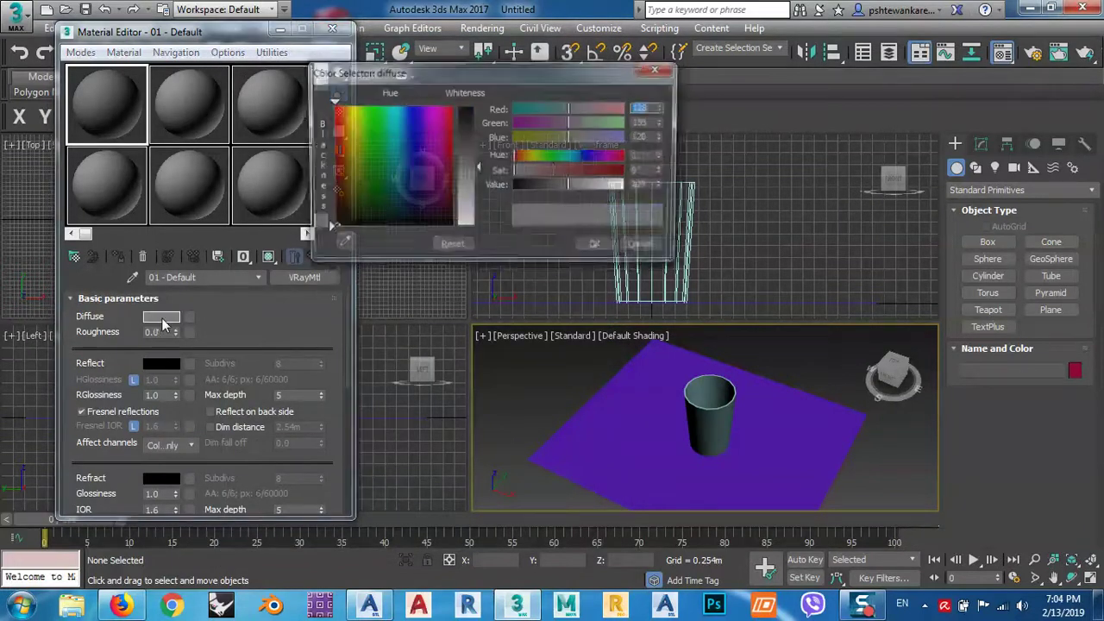
pyautogui.click(405, 154)
pyautogui.moveTo(454, 176); pyautogui.dragTo(354, 175)
pyautogui.moveTo(454, 181); pyautogui.dragTo(457, 162)
pyautogui.click(595, 248)
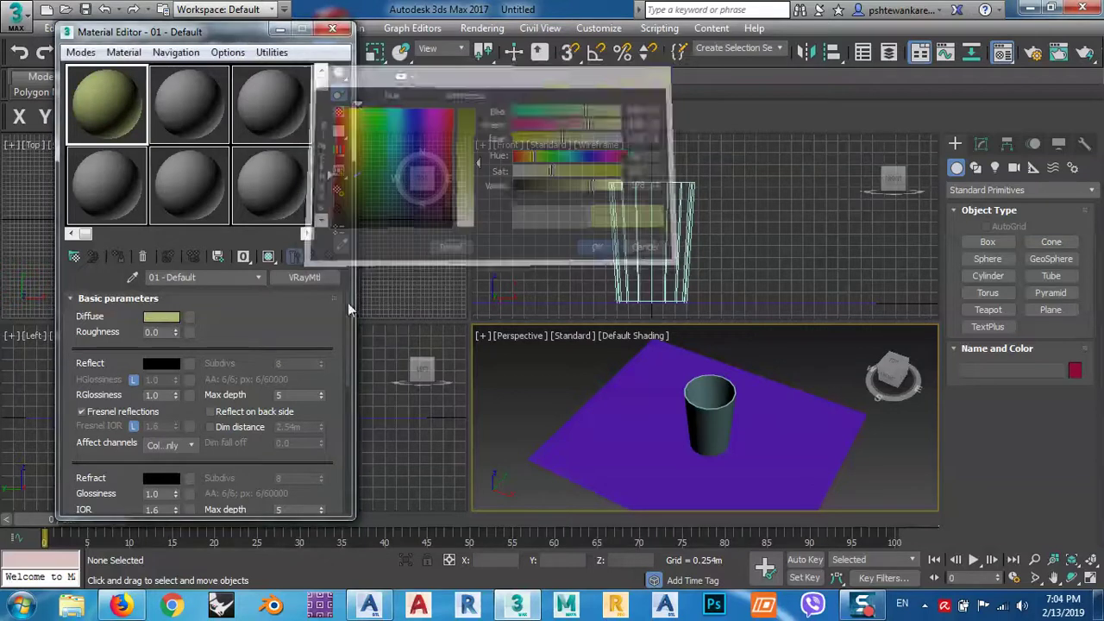
# Step: Assign the olive green material to the cup and show the shaded material in the viewport
pyautogui.click(709, 418)
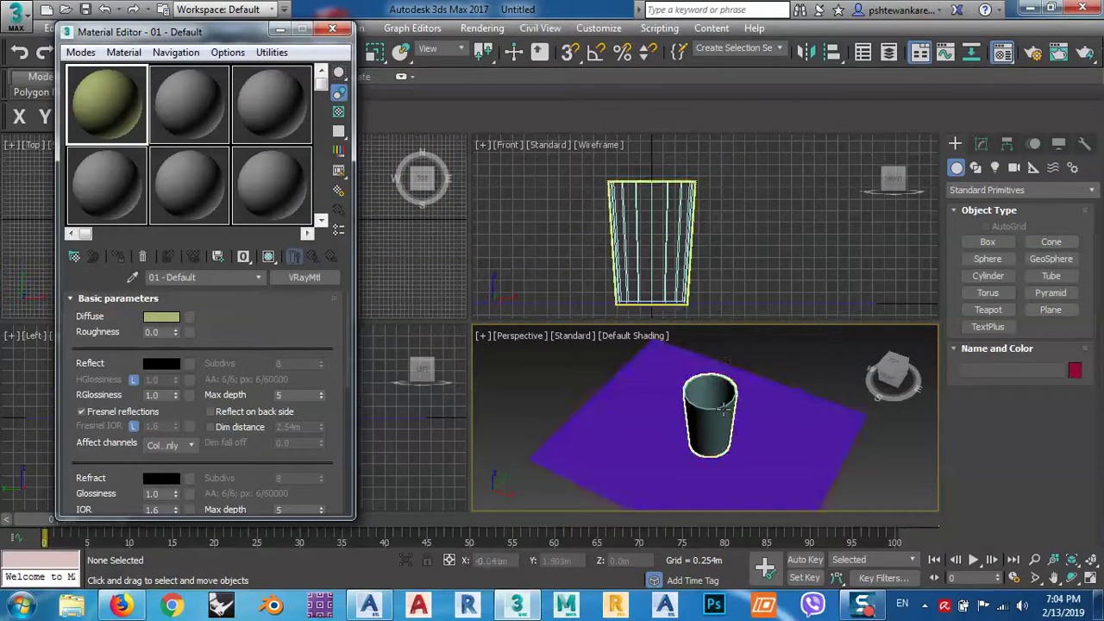
pyautogui.click(119, 257)
pyautogui.click(268, 257)
# Step: Set the cup material's reflection colour to a gray of value 166
pyautogui.click(164, 364)
pyautogui.moveTo(474, 147); pyautogui.dragTo(479, 200)
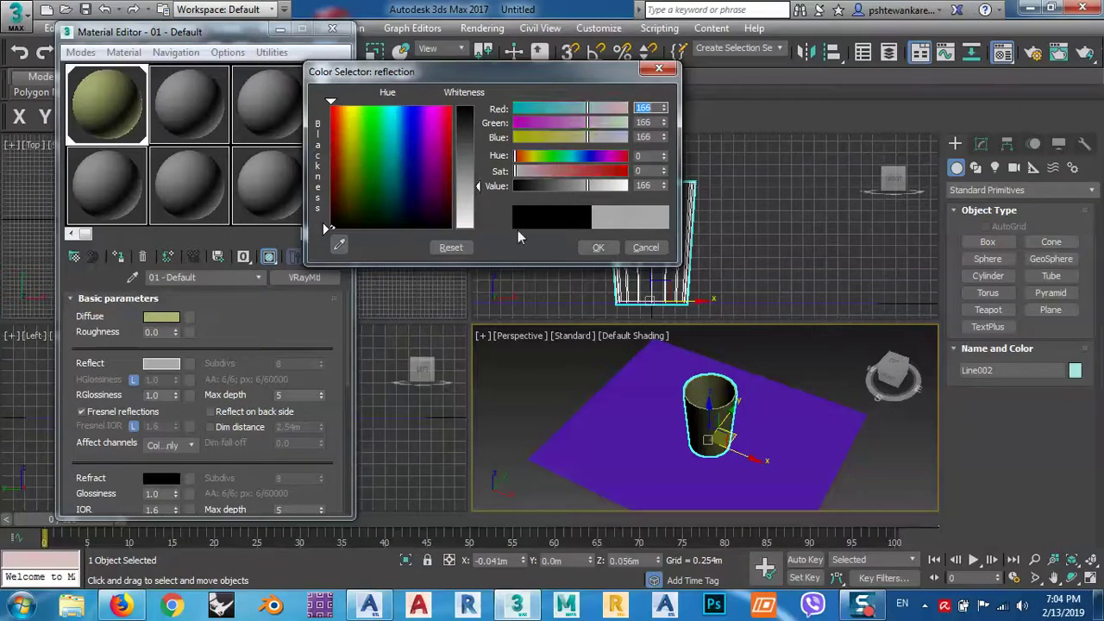
pyautogui.click(598, 248)
# Step: Turn on the checkered background in the material's sample slot and disable Fresnel reflections
pyautogui.click(340, 113)
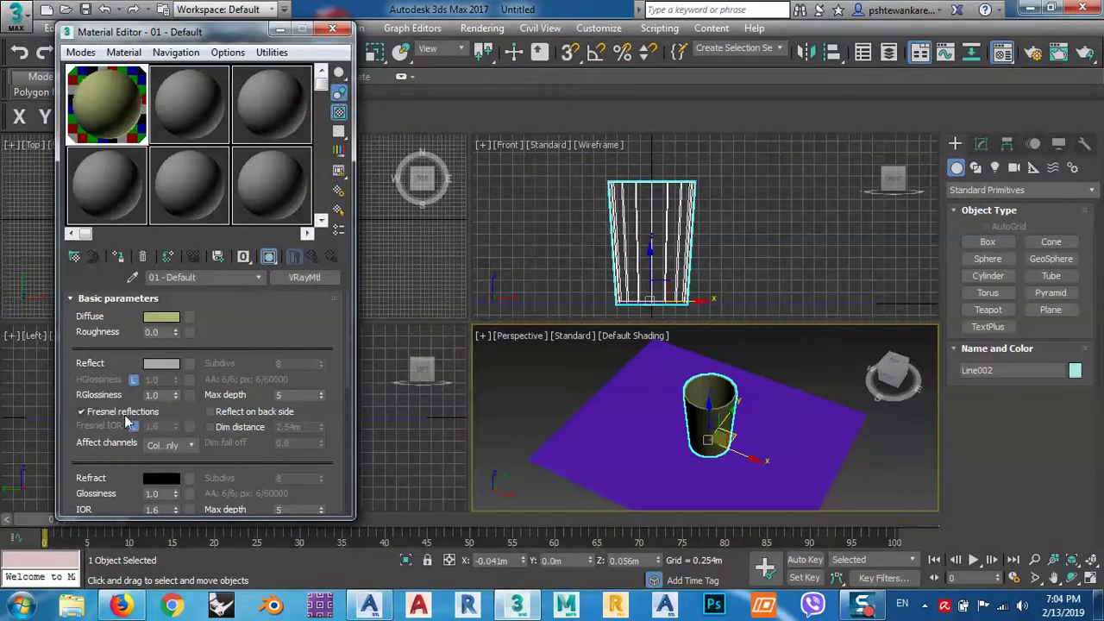
pyautogui.click(82, 412)
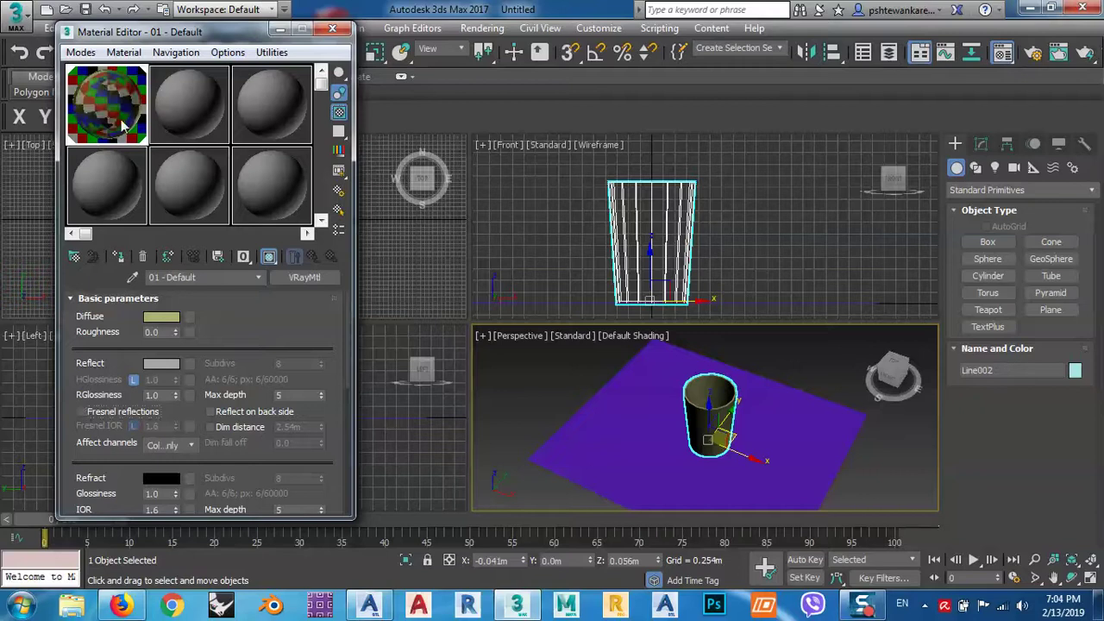
pyautogui.moveTo(680, 428); pyautogui.dragTo(729, 436, button='middle')
pyautogui.scroll(5, 645, 429)
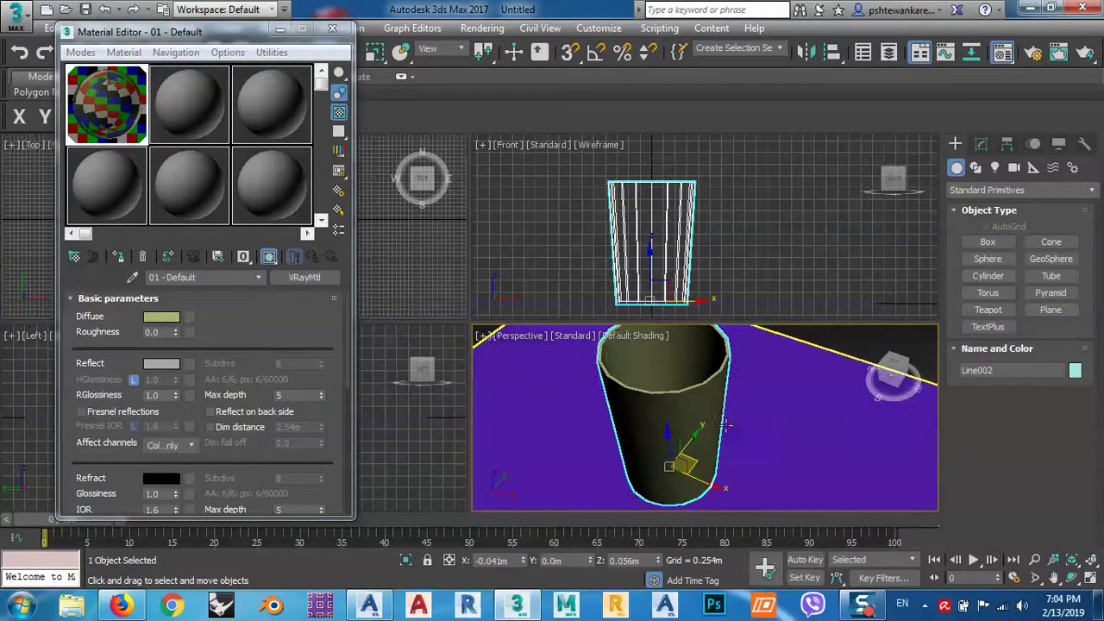
pyautogui.scroll(-3, 730, 436)
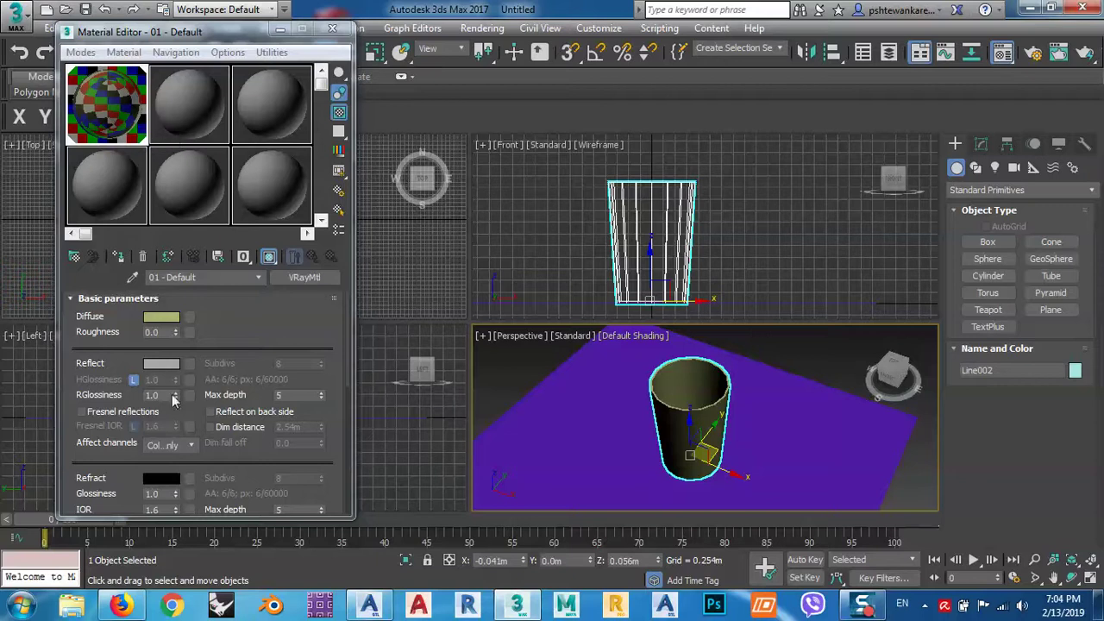
# Step: Review the gray level of the cup material's reflection colour
pyautogui.click(158, 371)
pyautogui.moveTo(470, 184)
pyautogui.mouseDown()
pyautogui.moveTo(481, 216)
pyautogui.moveTo(481, 153)
pyautogui.moveTo(479, 186)
pyautogui.mouseUp()
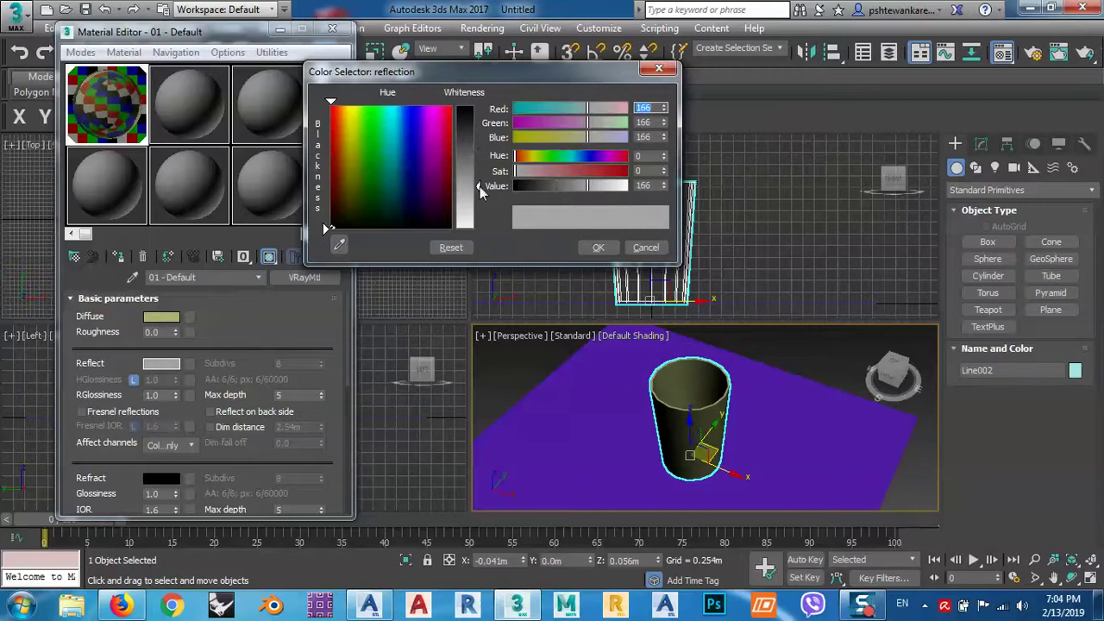
pyautogui.click(598, 249)
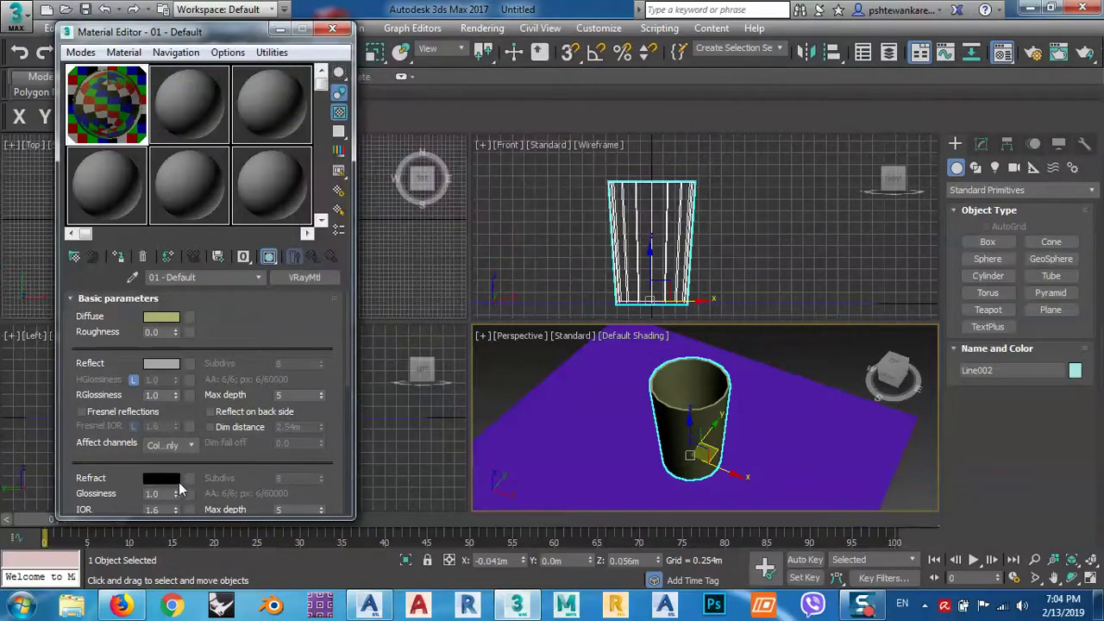
# Step: Set the cup material's refraction colour to a gray of value 119 to make the cup partly transparent
pyautogui.click(162, 479)
pyautogui.moveTo(460, 168); pyautogui.dragTo(462, 191)
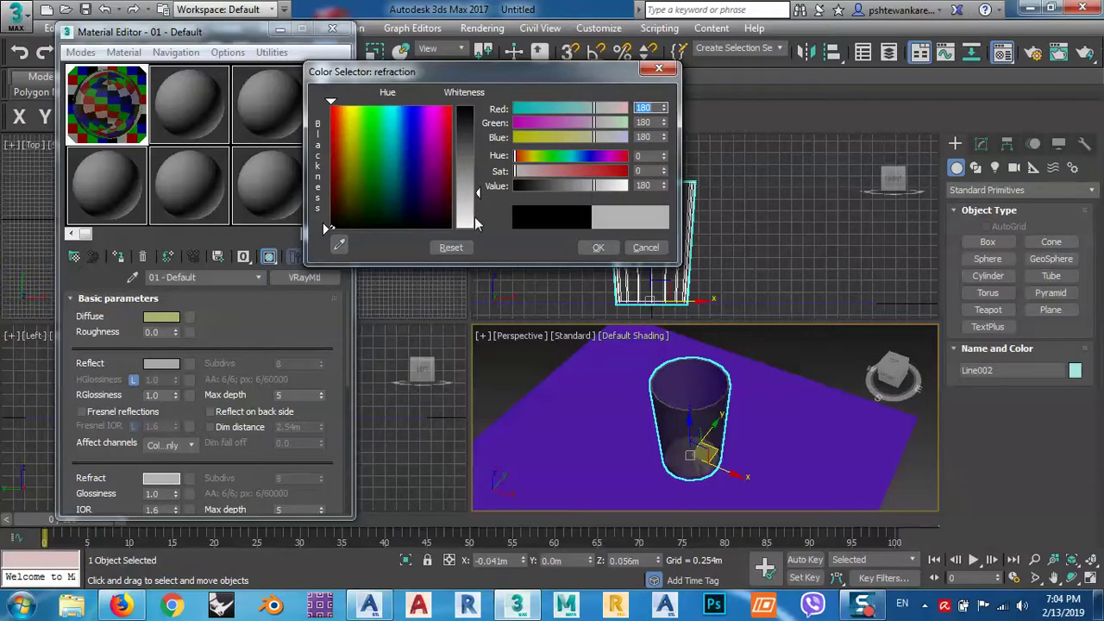
pyautogui.moveTo(477, 199); pyautogui.dragTo(478, 175)
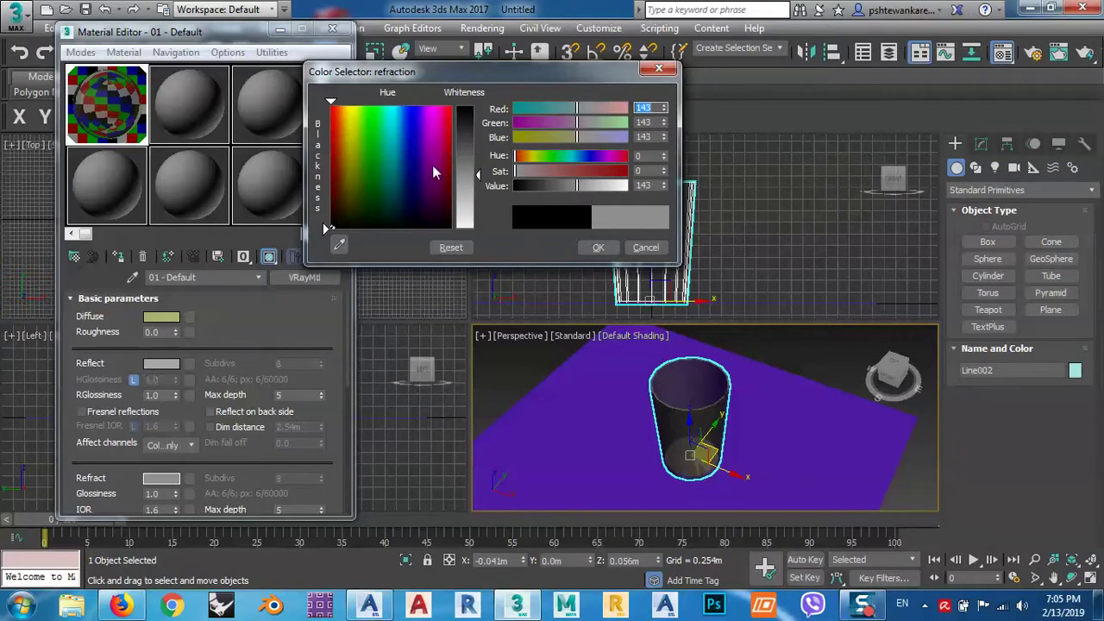
pyautogui.moveTo(475, 172); pyautogui.dragTo(477, 163)
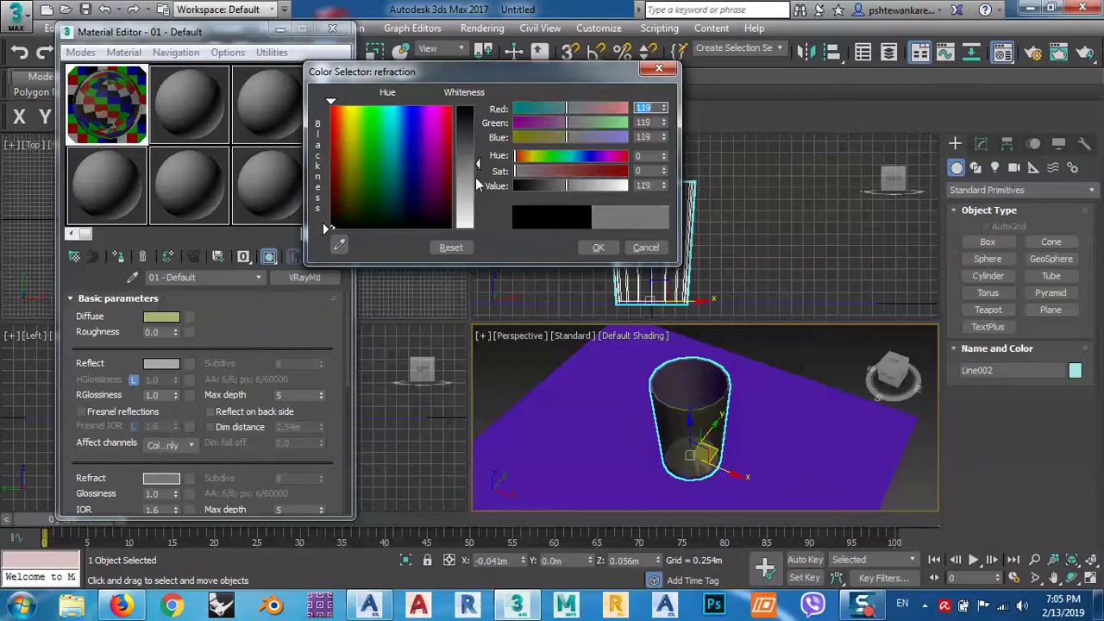
pyautogui.click(597, 247)
# Step: Try a V-Ray test render of the Perspective view with nothing selected, cancel it and close the frame buffer
pyautogui.click(825, 352)
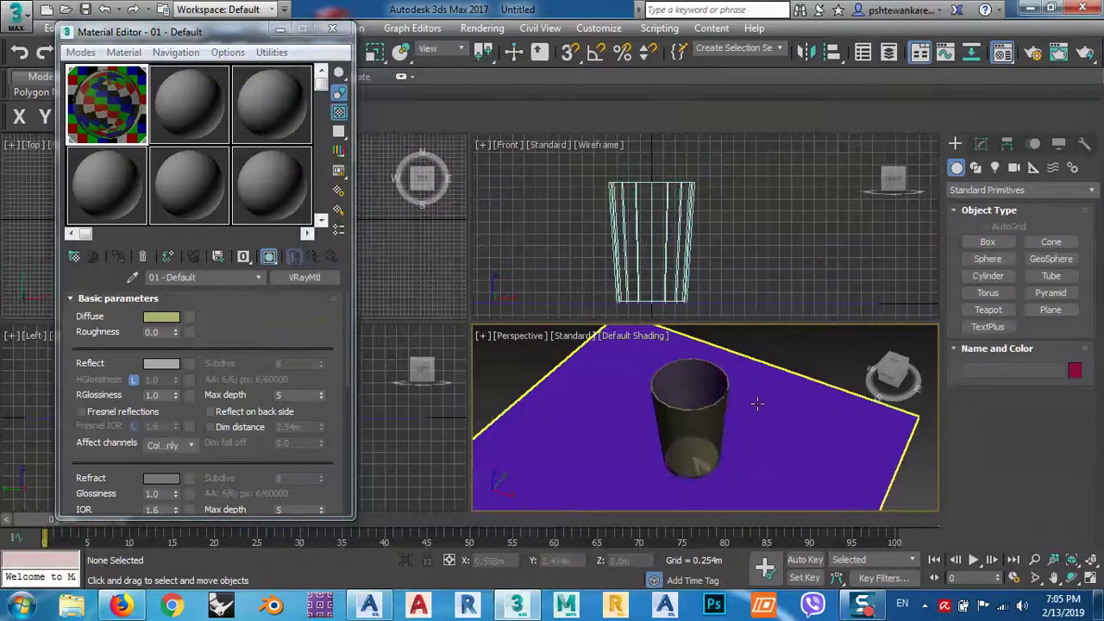
pyautogui.click(1084, 54)
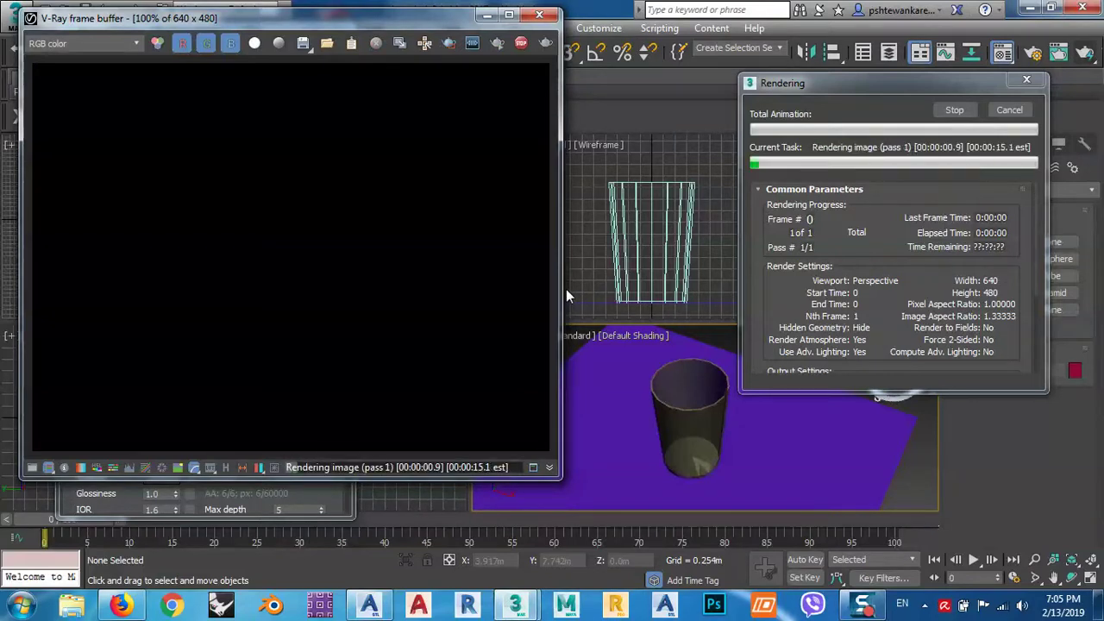
pyautogui.click(1007, 110)
pyautogui.click(541, 15)
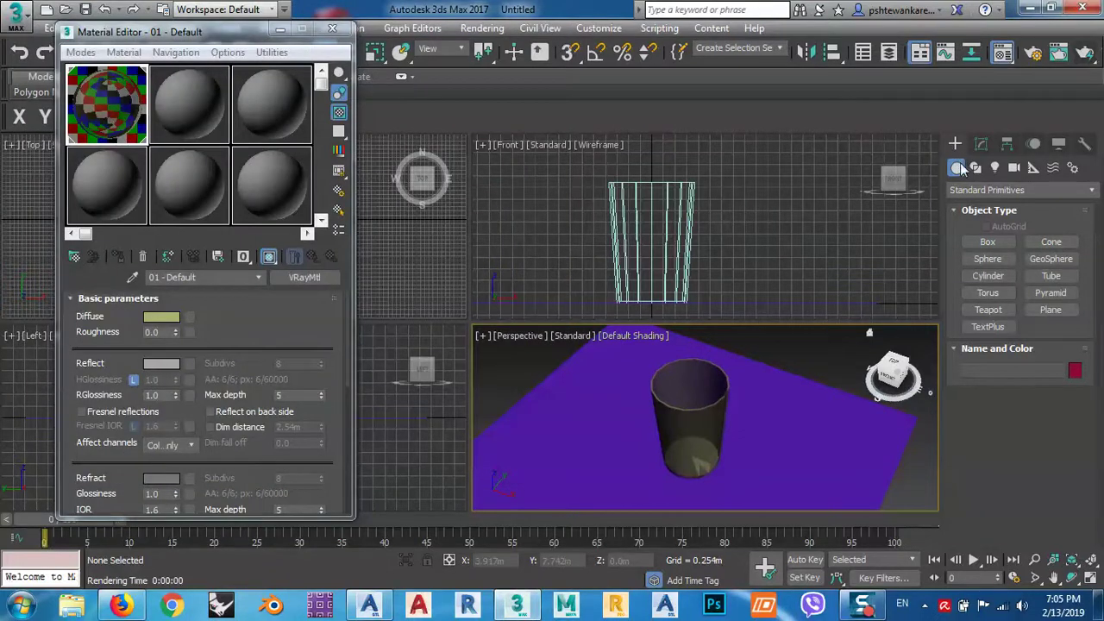
# Step: Create a plane VRayLight centred on the cup in the Top view, about 3.3 m half-length and 2.67 m half-width
pyautogui.click(997, 168)
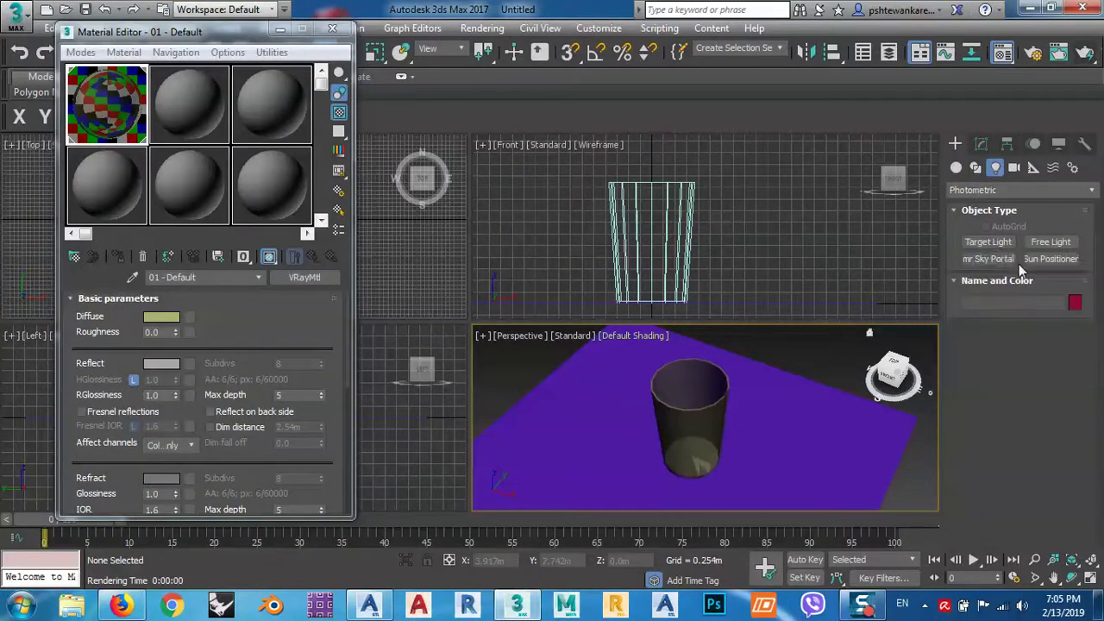
pyautogui.click(992, 190)
pyautogui.click(967, 233)
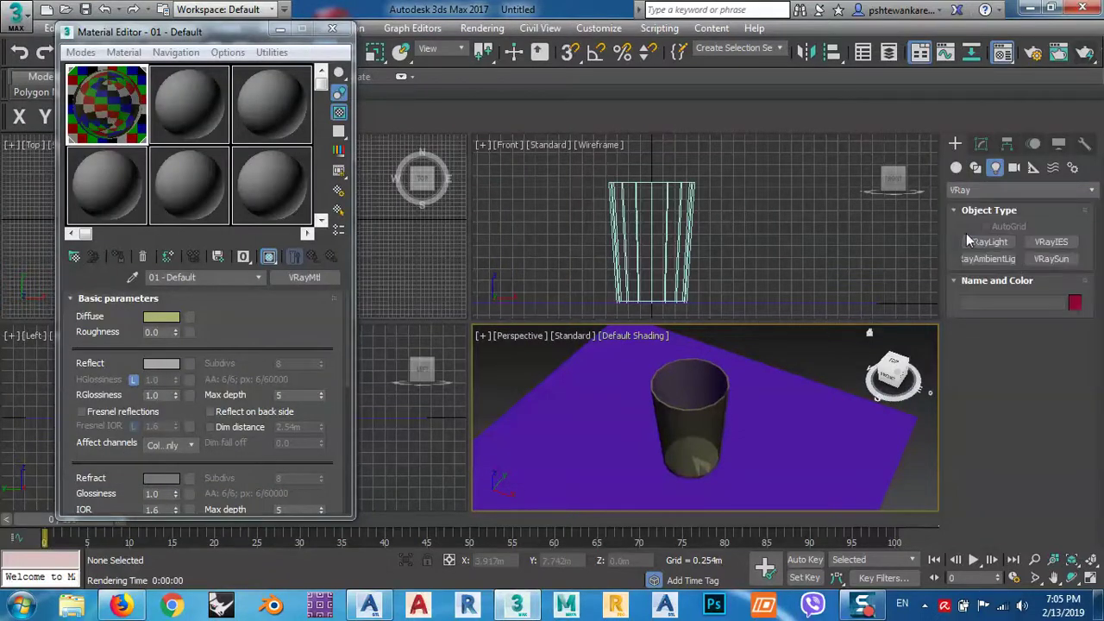
pyautogui.click(988, 243)
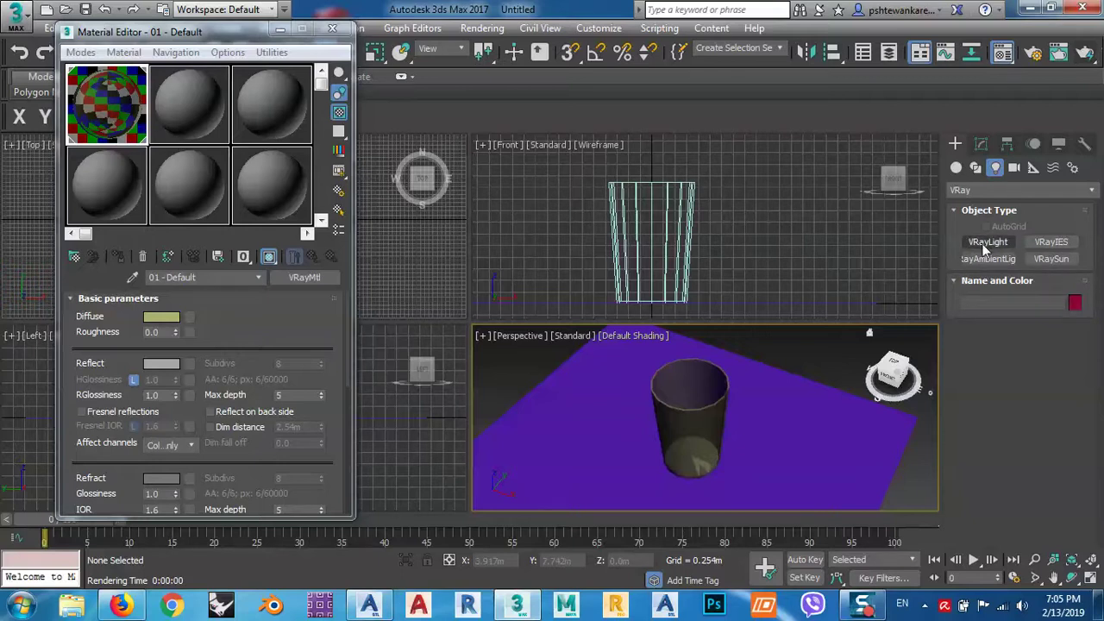
pyautogui.moveTo(242, 38); pyautogui.dragTo(216, 422)
pyautogui.moveTo(275, 246); pyautogui.dragTo(308, 267)
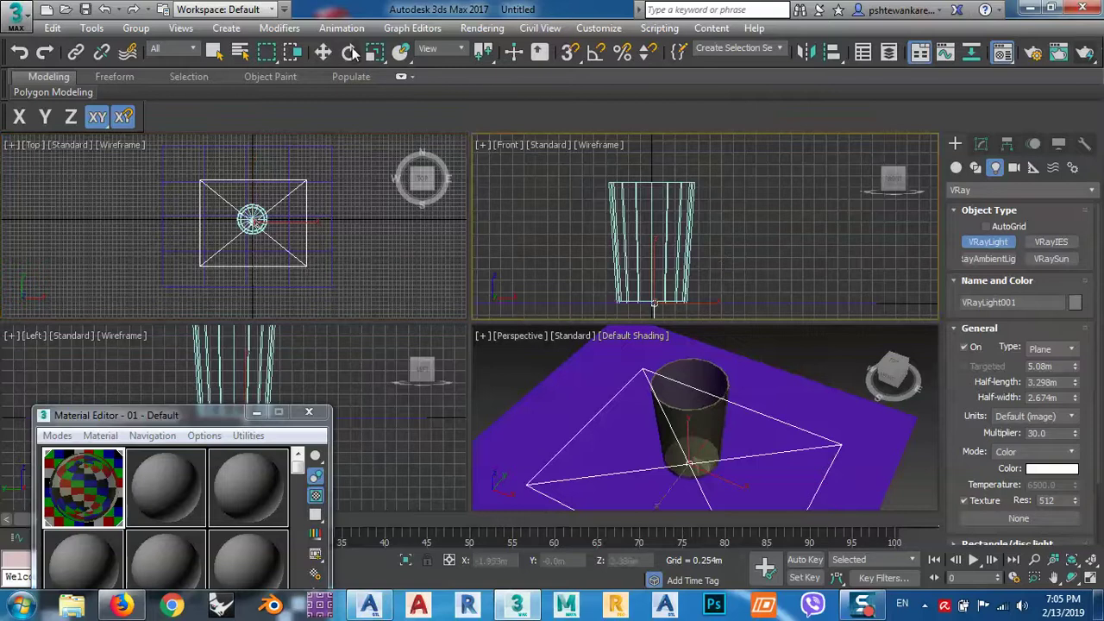
# Step: Raise the light straight up in the Front view to about 4.96 m so it sits above the cup
pyautogui.click(323, 53)
pyautogui.moveTo(655, 285); pyautogui.dragTo(652, 65)
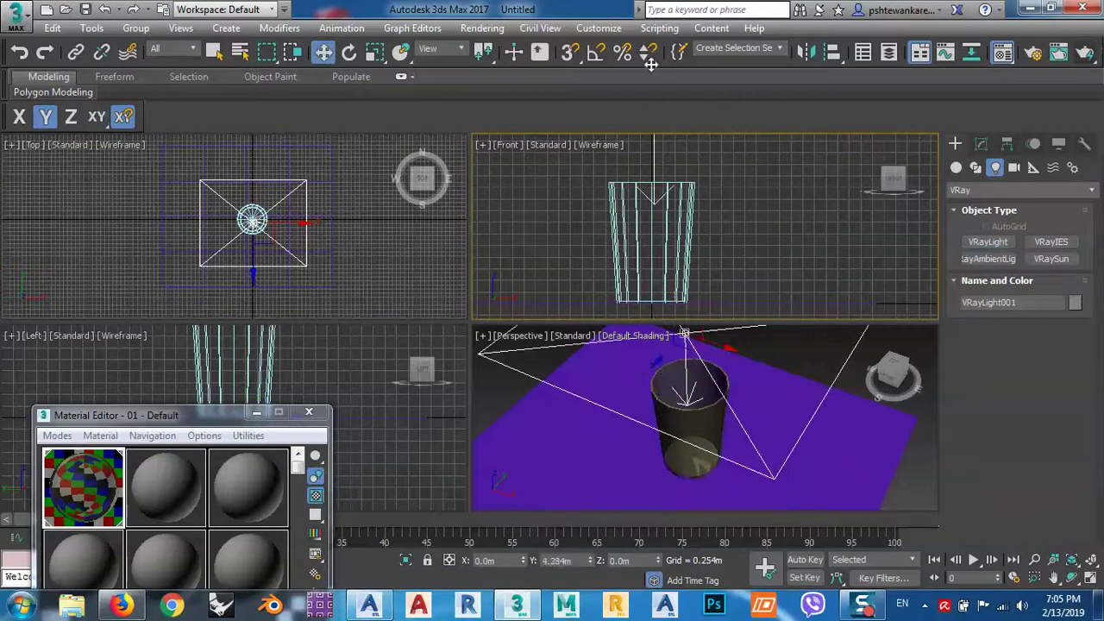
pyautogui.scroll(-3, 708, 293)
pyautogui.moveTo(681, 146)
pyautogui.mouseDown()
pyautogui.moveTo(681, 185)
pyautogui.moveTo(682, 159)
pyautogui.mouseUp()
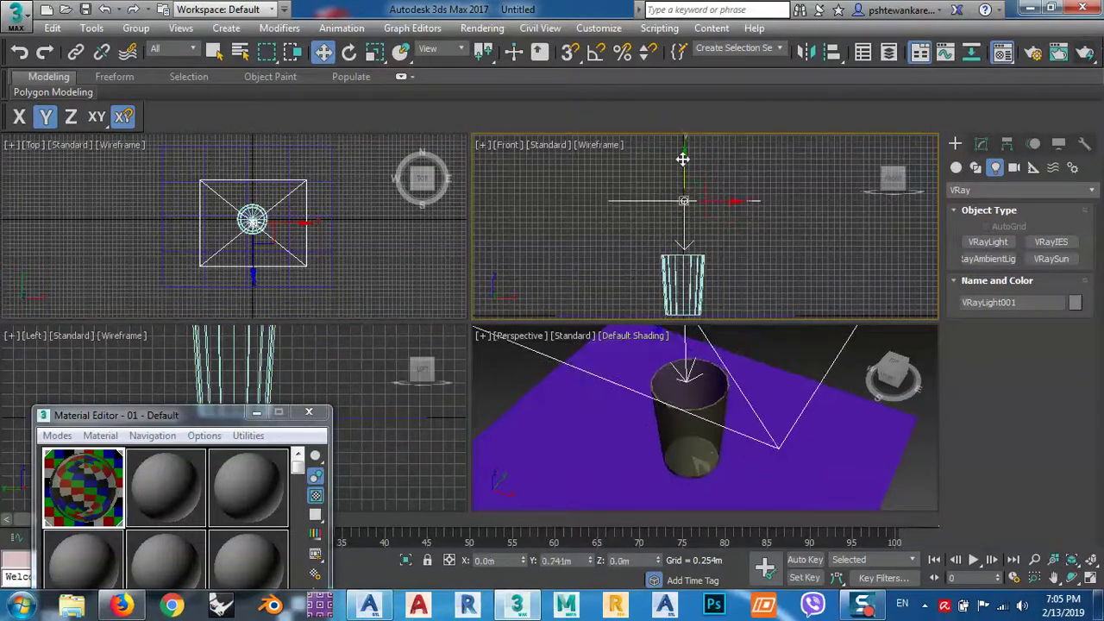
# Step: Set the light's multiplier to 2 and clear the selection
pyautogui.click(981, 143)
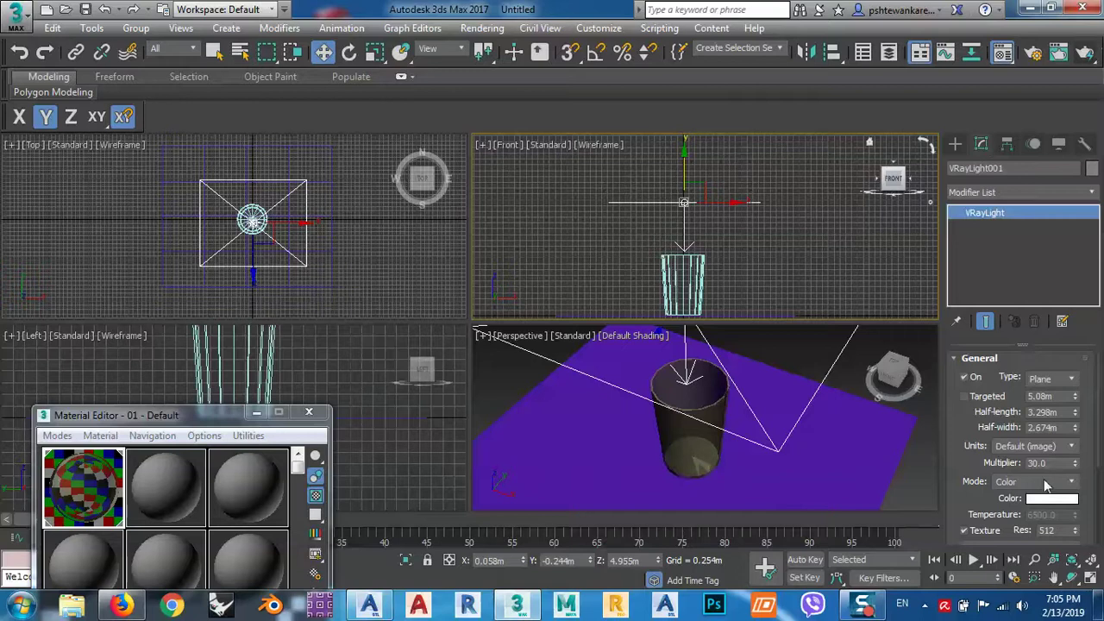
pyautogui.doubleClick(1051, 465)
pyautogui.click(484, 360)
# Step: Run a V-Ray test render of the Perspective view to check the lighting and cancel it
pyautogui.moveTo(204, 421); pyautogui.dragTo(204, 92)
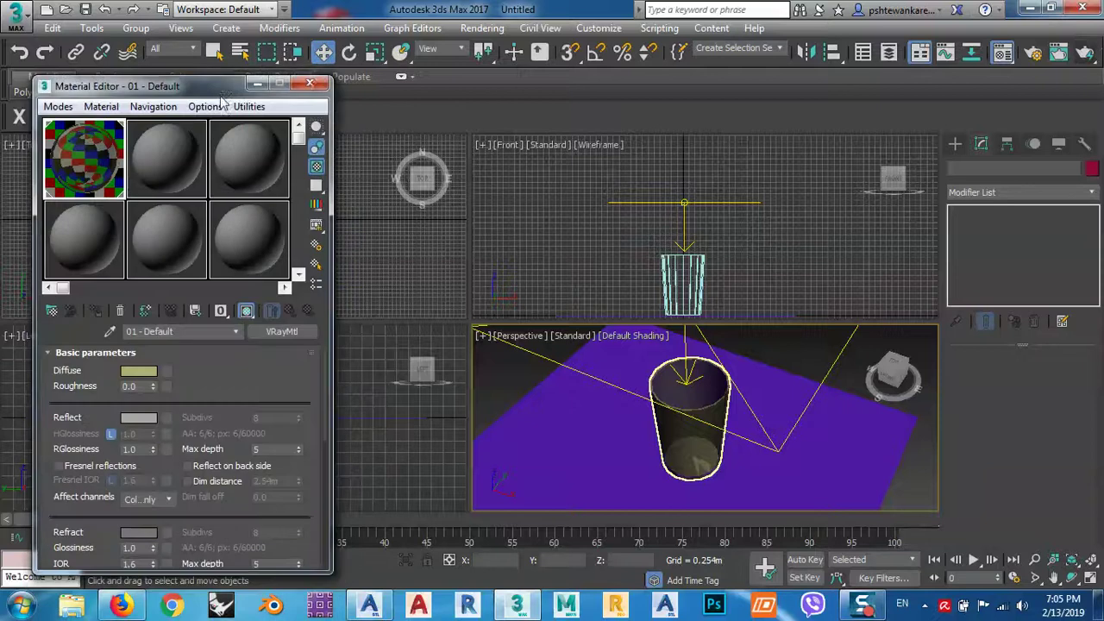
pyautogui.click(1086, 54)
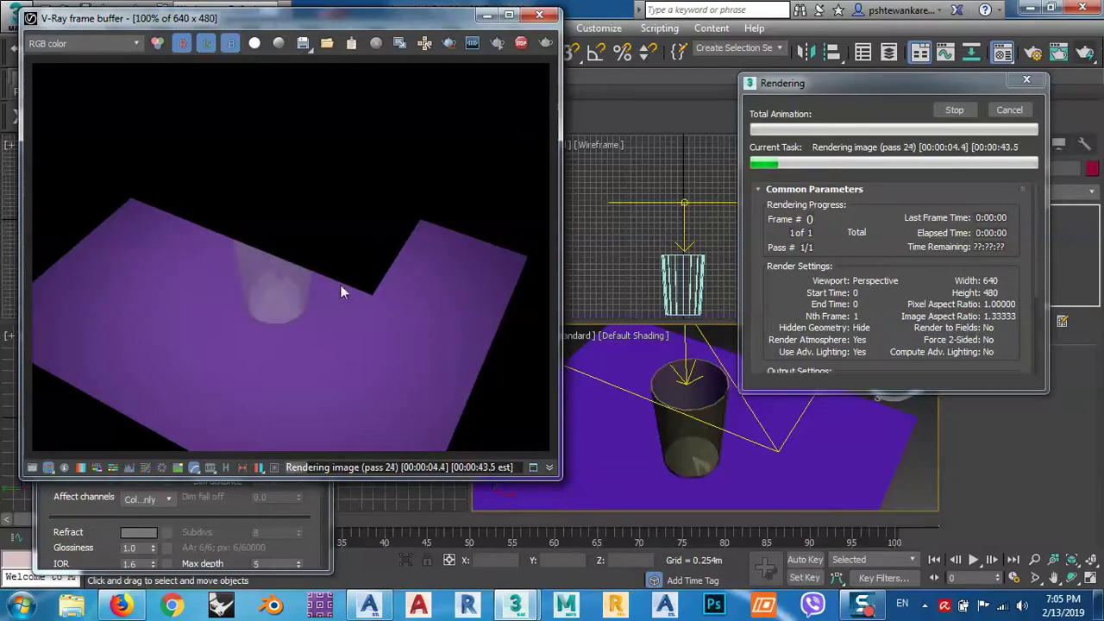
pyautogui.click(1009, 110)
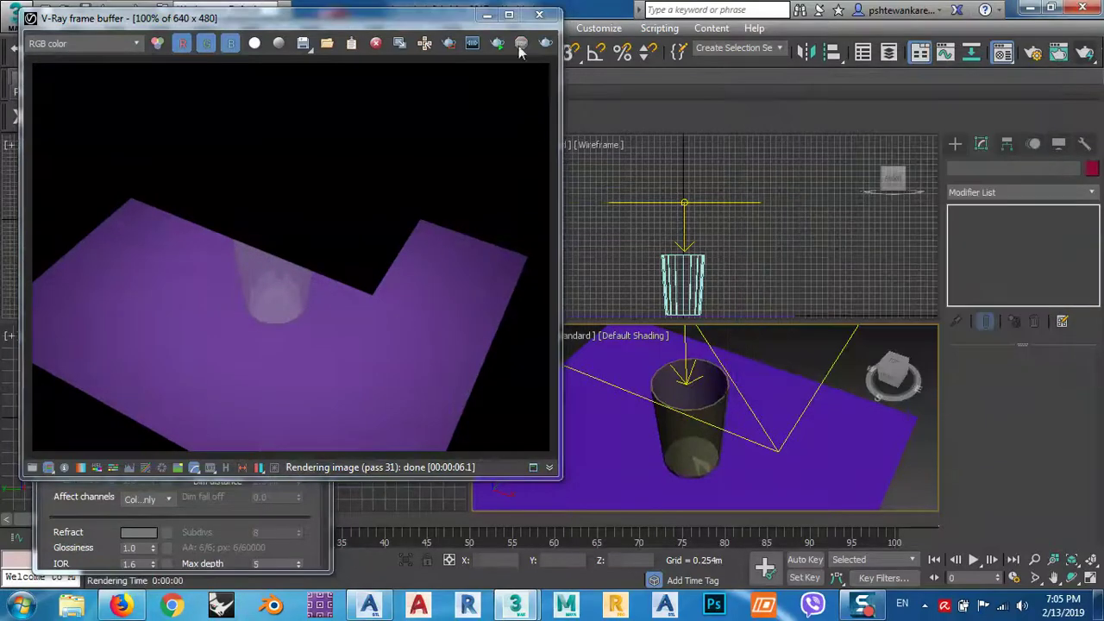
# Step: Make the plane light above the cup invisible to the render
pyautogui.click(843, 348)
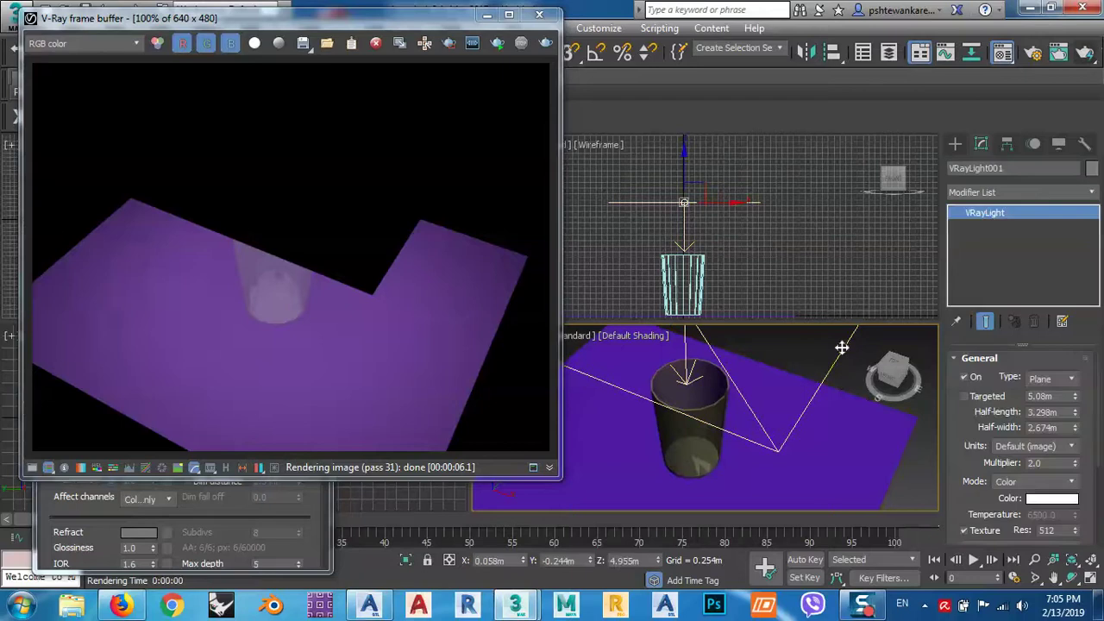
pyautogui.moveTo(966, 436); pyautogui.dragTo(950, 311)
pyautogui.click(971, 448)
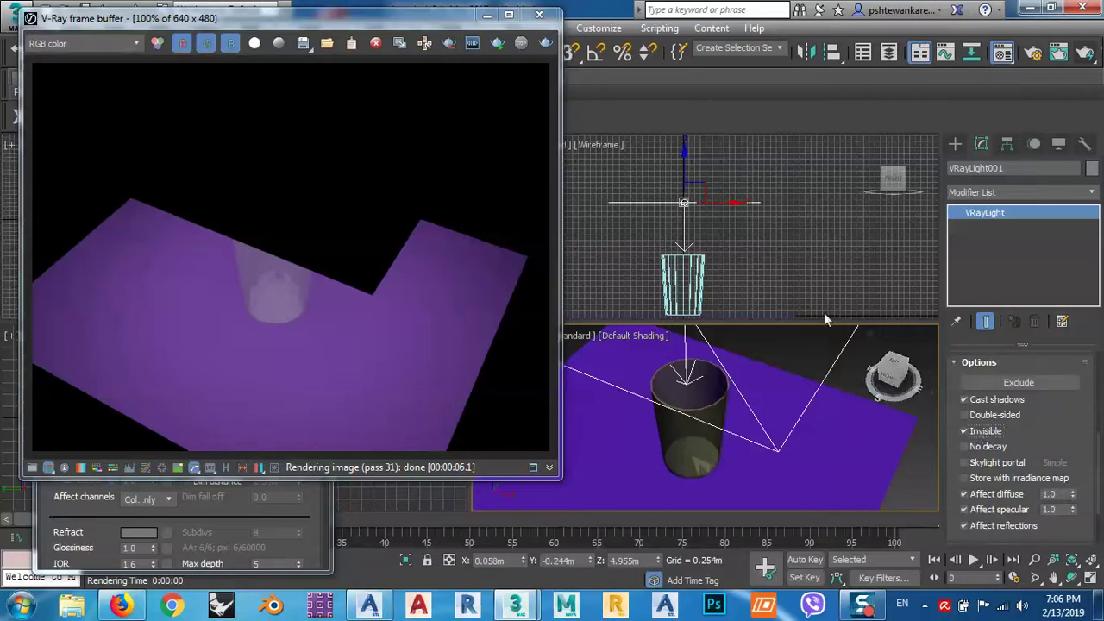
# Step: Render the Perspective view again, examine the cup up close, cancel the render and close the frame buffer
pyautogui.click(785, 353)
pyautogui.click(1080, 54)
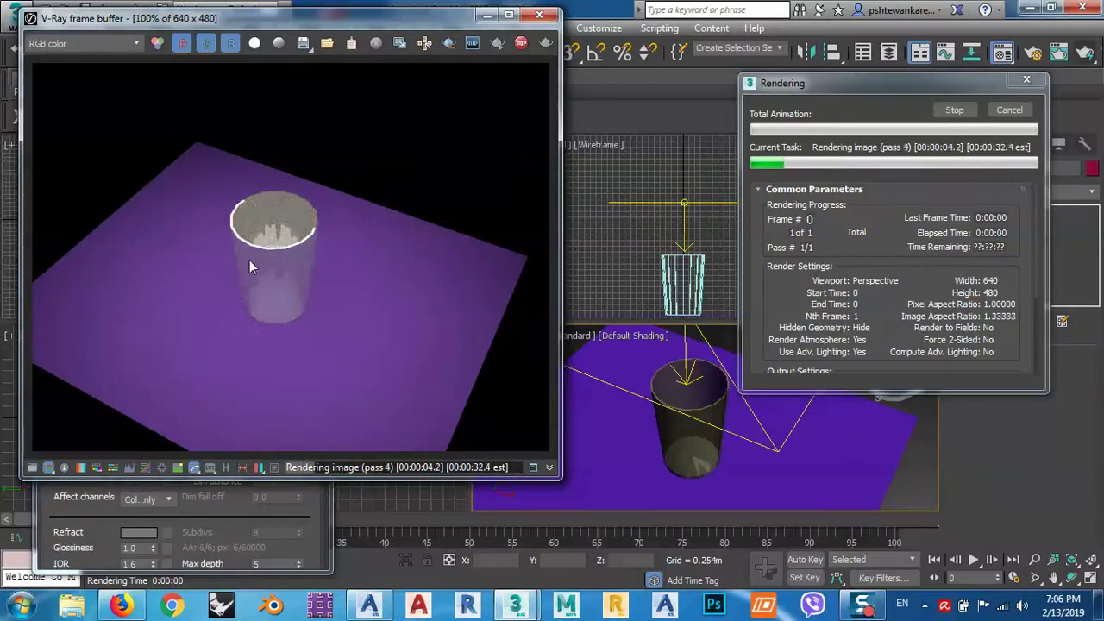
pyautogui.scroll(3, 250, 262)
pyautogui.scroll(-1, 245, 255)
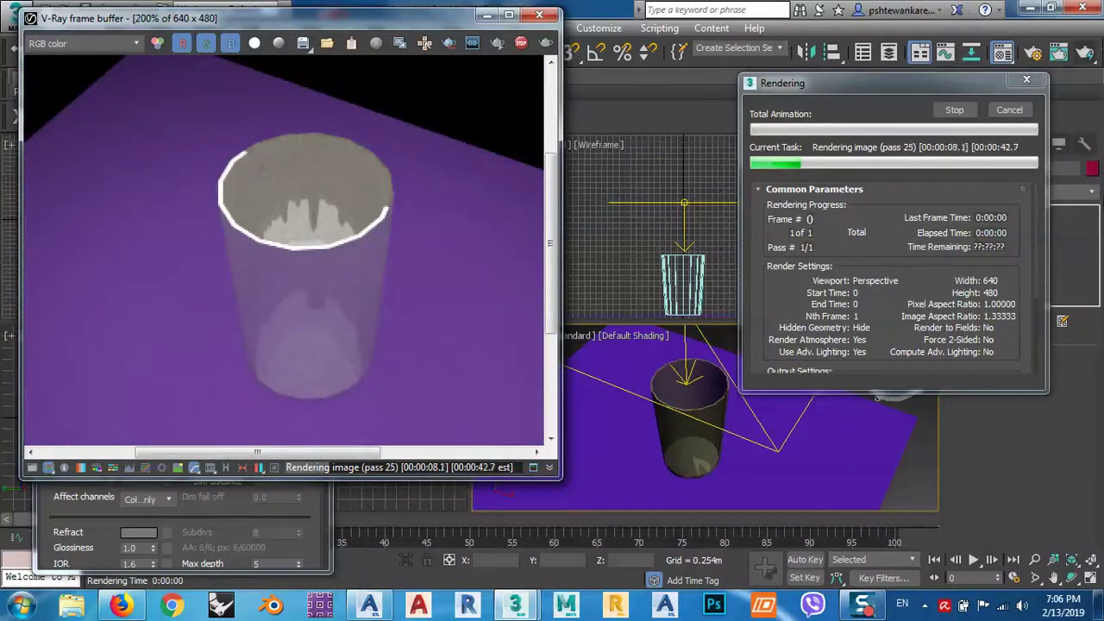
pyautogui.click(1009, 110)
pyautogui.click(539, 15)
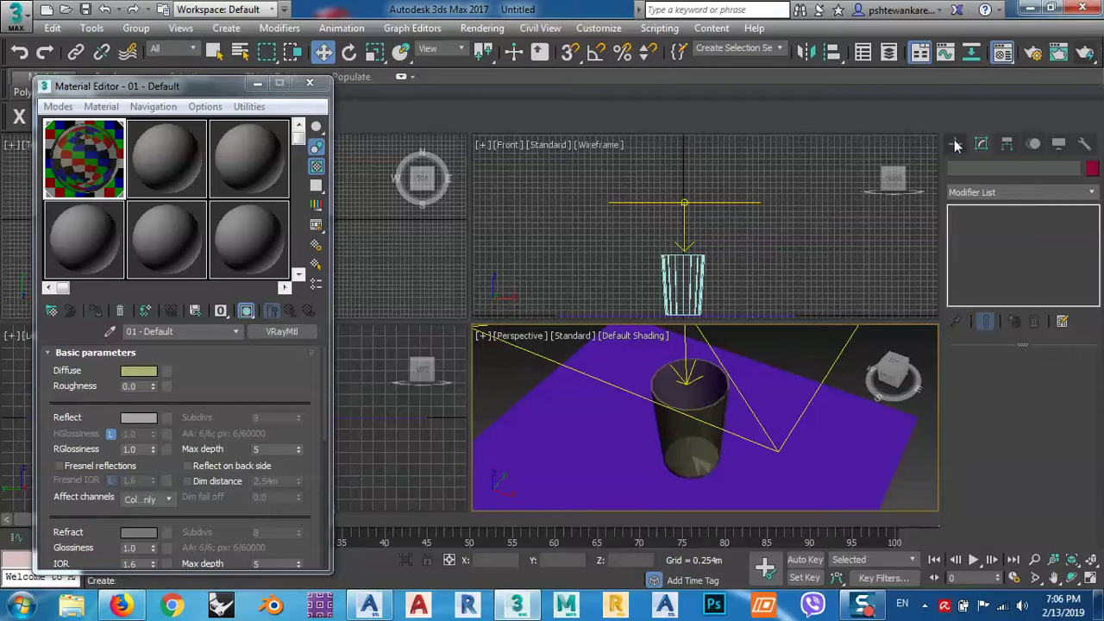
# Step: Create a thin cylinder at the cup's centre in the Top view, about 0.07 m radius and 2.91 m high
pyautogui.moveTo(153, 86); pyautogui.dragTo(139, 307)
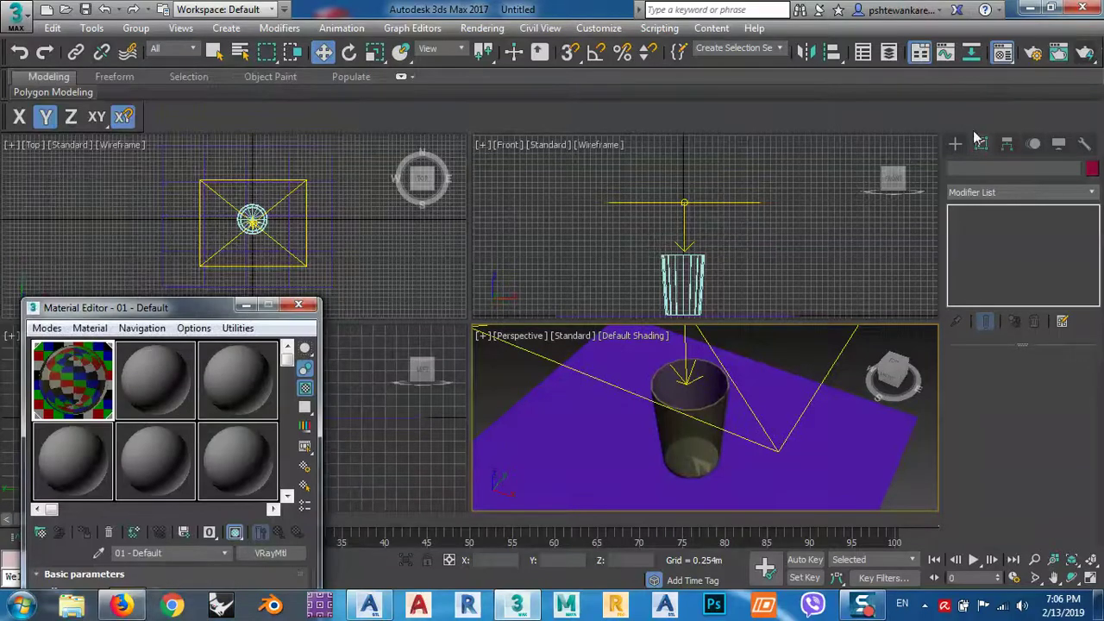
pyautogui.click(956, 145)
pyautogui.click(956, 168)
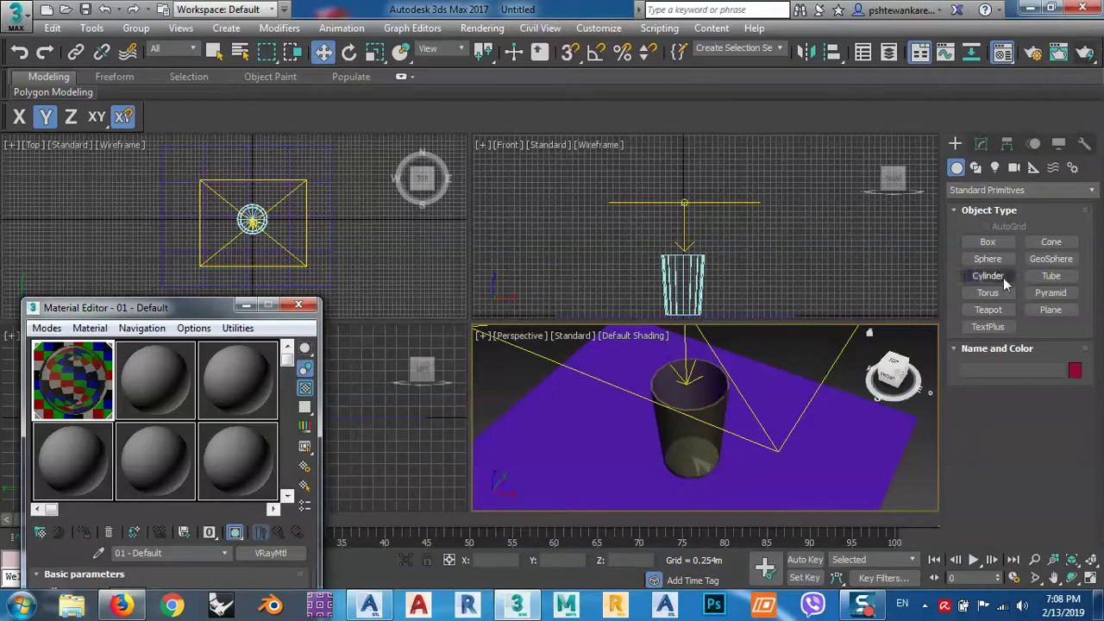
pyautogui.click(989, 276)
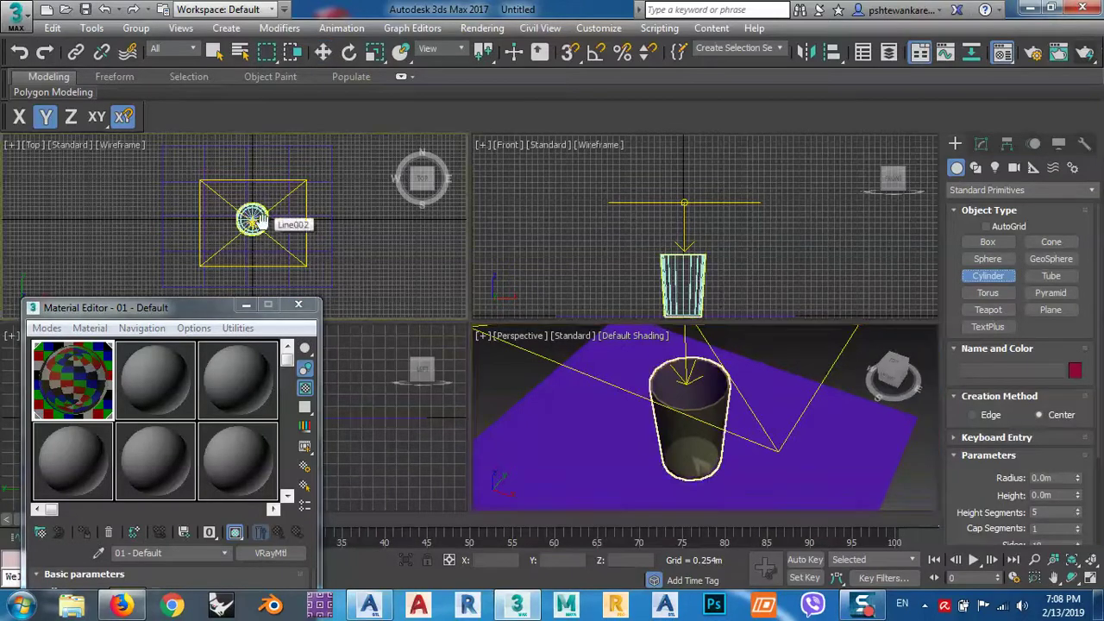
pyautogui.scroll(8, 250, 222)
pyautogui.moveTo(283, 187); pyautogui.dragTo(282, 185)
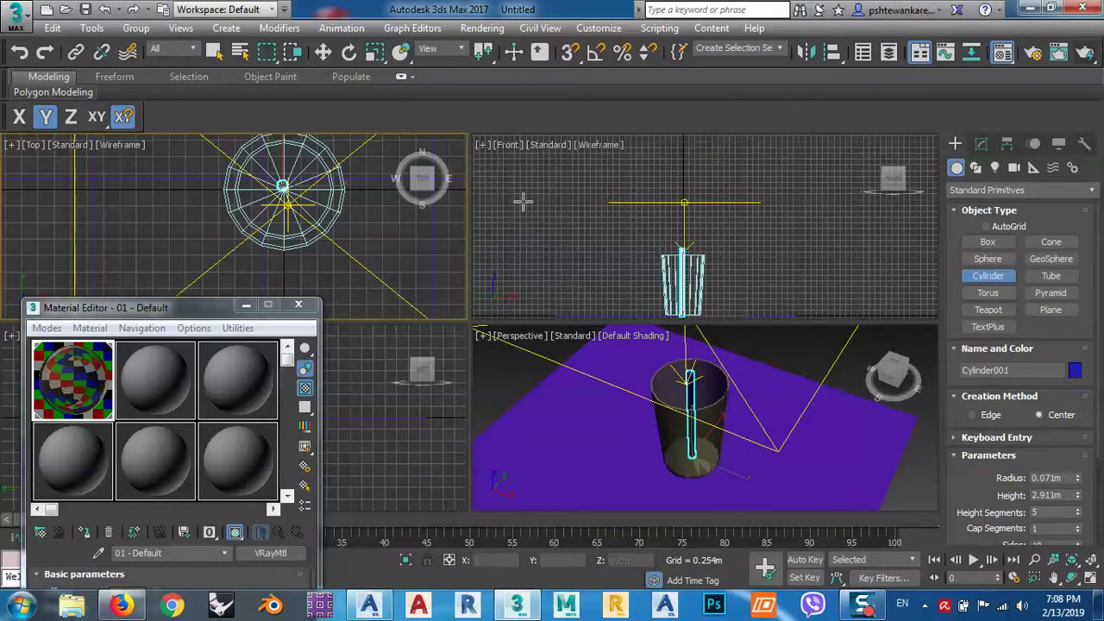
# Step: Increase the thin cylinder's height to about 5.07 m so it extends well above the cup's rim
pyautogui.press('w')
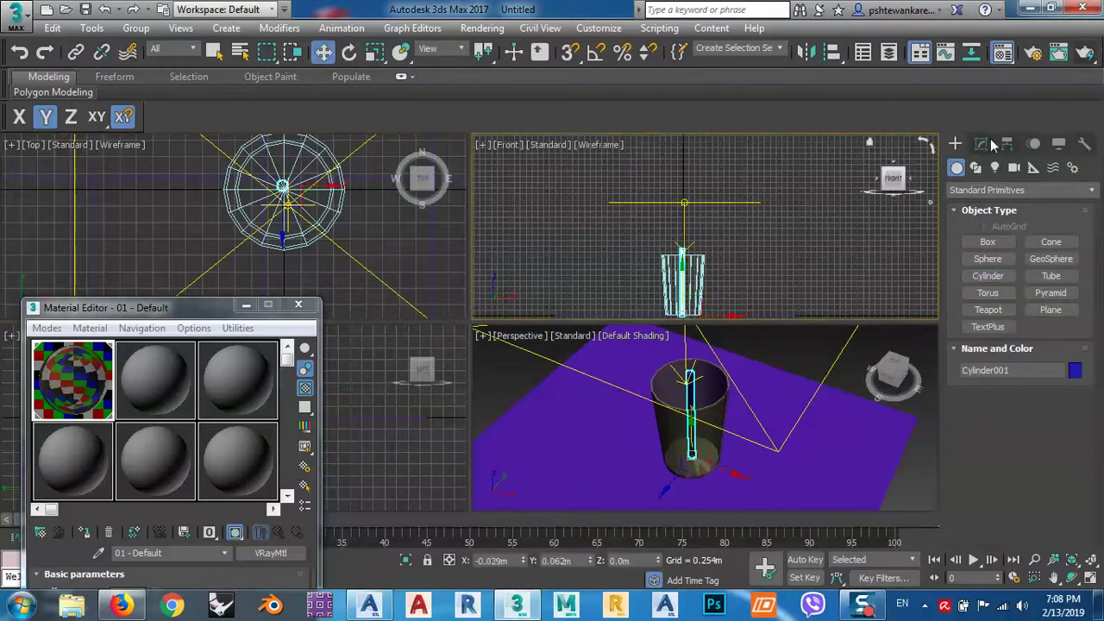
pyautogui.click(983, 145)
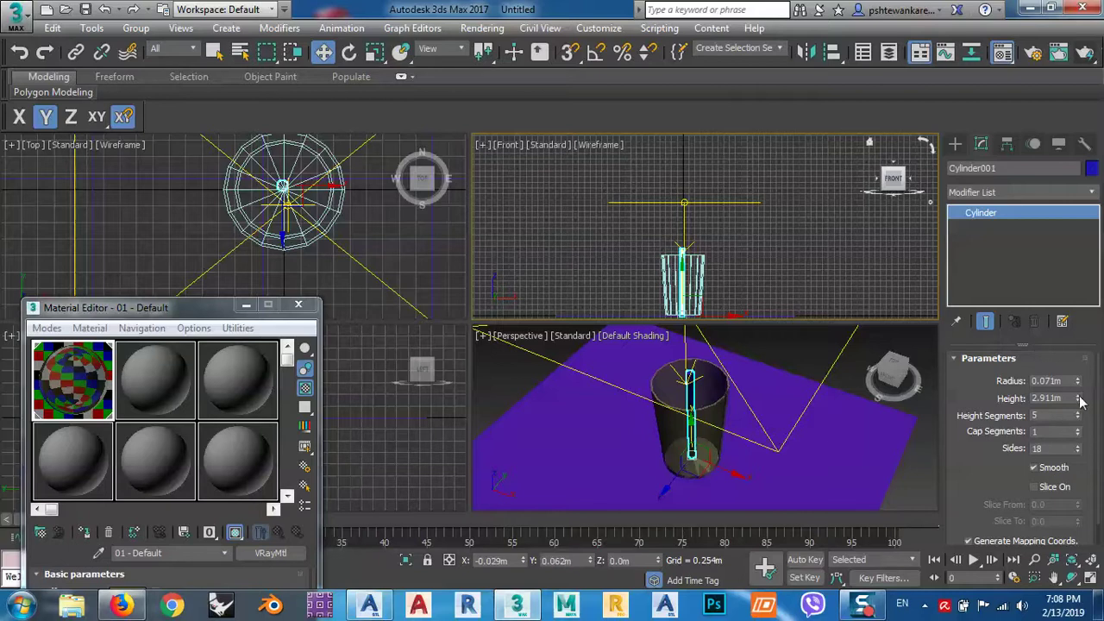
pyautogui.moveTo(1078, 400); pyautogui.dragTo(1057, 334)
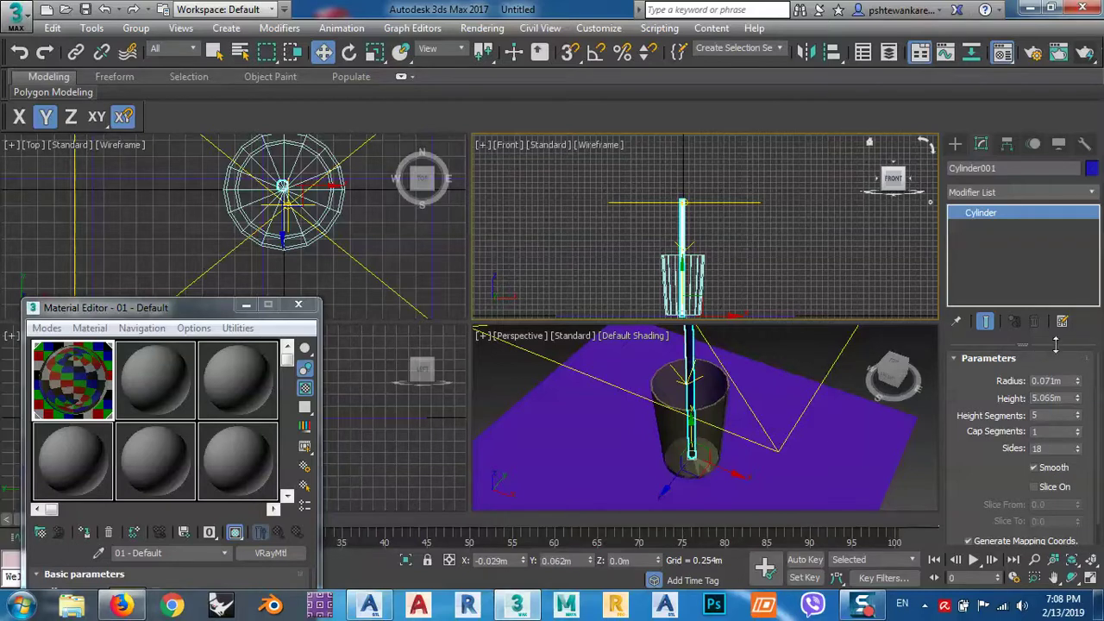
# Step: Rotate the cylinder about 13 degrees in the Front view so it leans against the cup's rim like a straw
pyautogui.click(350, 53)
pyautogui.moveTo(807, 194); pyautogui.dragTo(739, 167, button='middle')
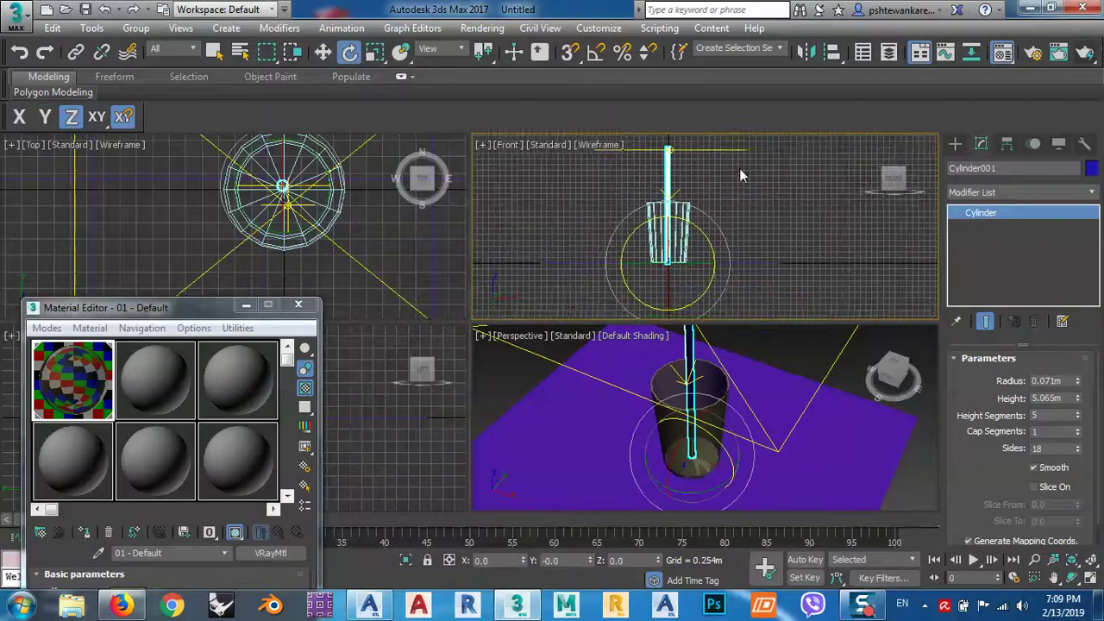
pyautogui.moveTo(696, 229); pyautogui.dragTo(721, 235)
pyautogui.click(756, 375)
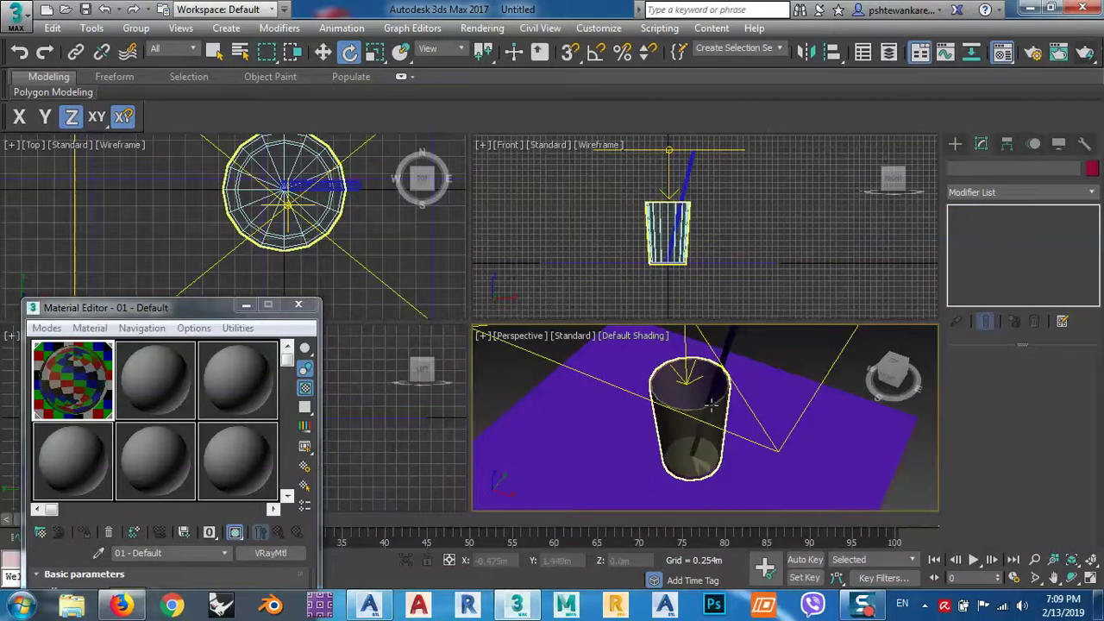
# Step: Set the second sample material to the Phong shader after trying Anisotropic and Metal, and assign it to the leaning cylinder
pyautogui.click(730, 341)
pyautogui.click(730, 342)
pyautogui.moveTo(155, 307); pyautogui.dragTo(185, 56)
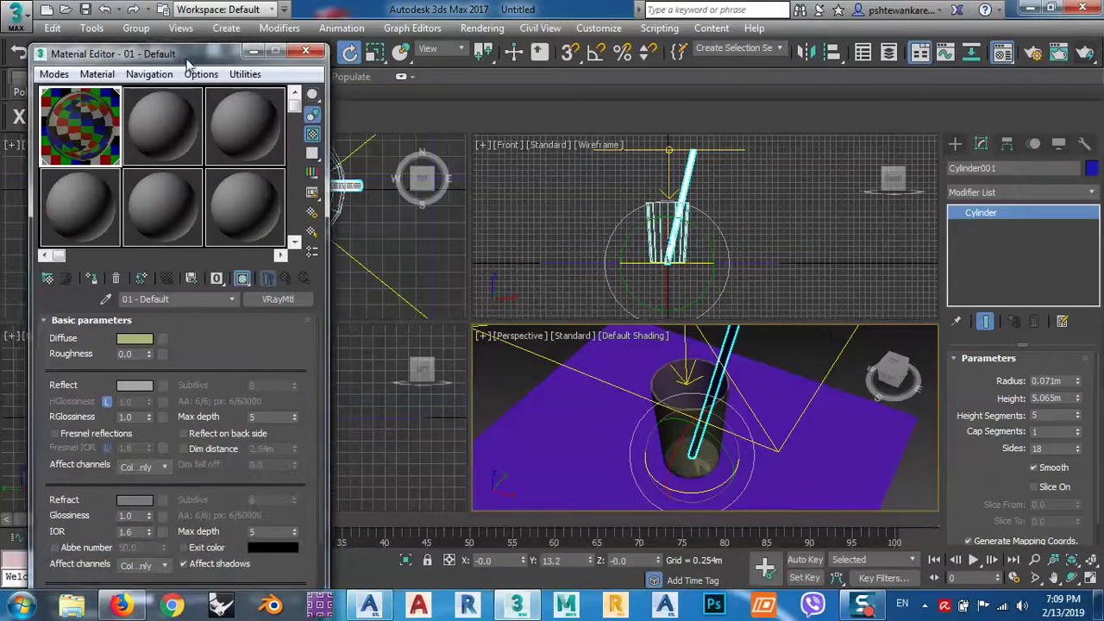
pyautogui.click(160, 136)
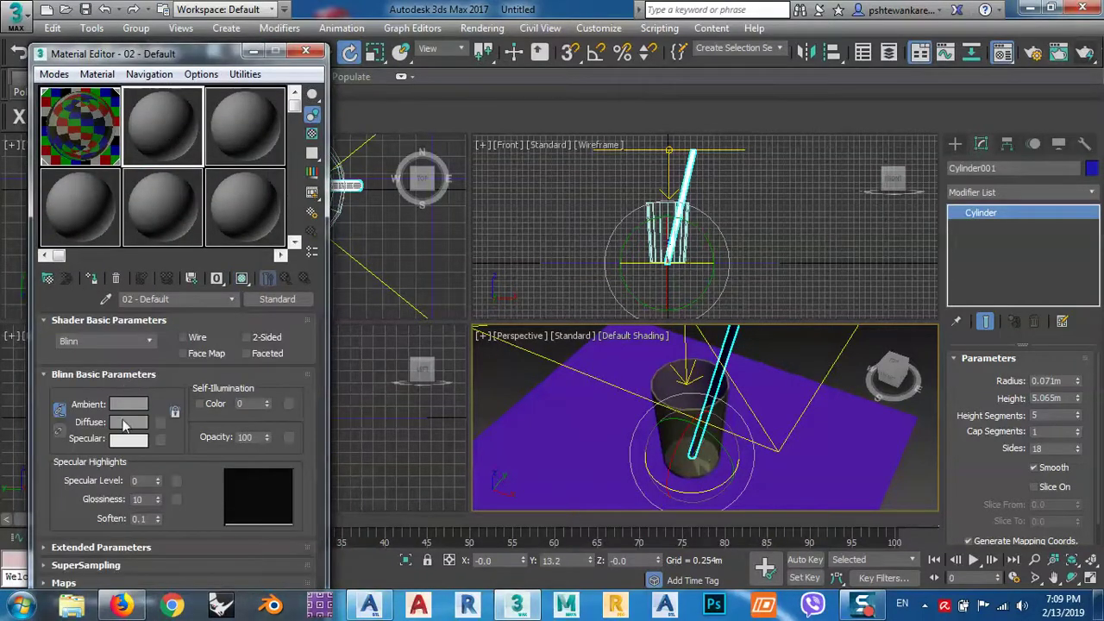
pyautogui.click(147, 341)
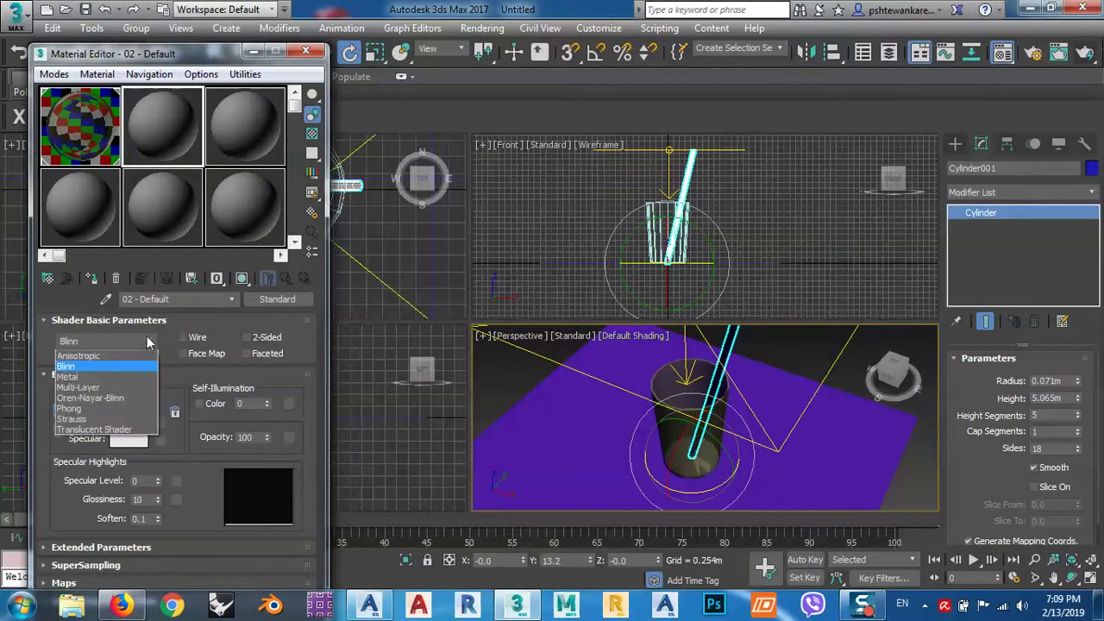
pyautogui.click(91, 354)
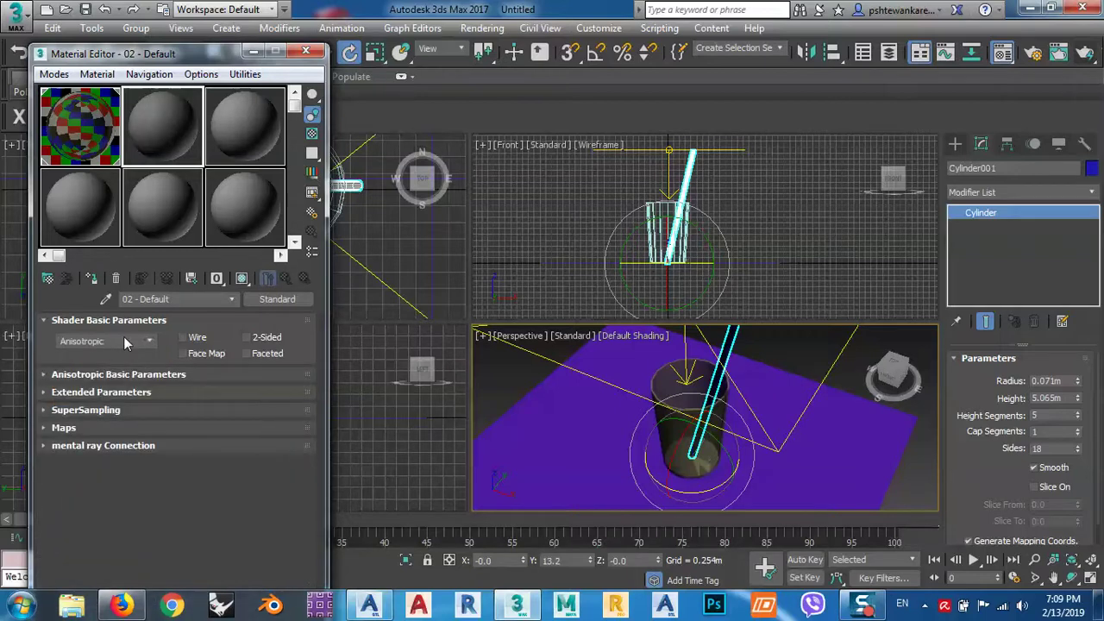
pyautogui.click(122, 339)
pyautogui.click(86, 376)
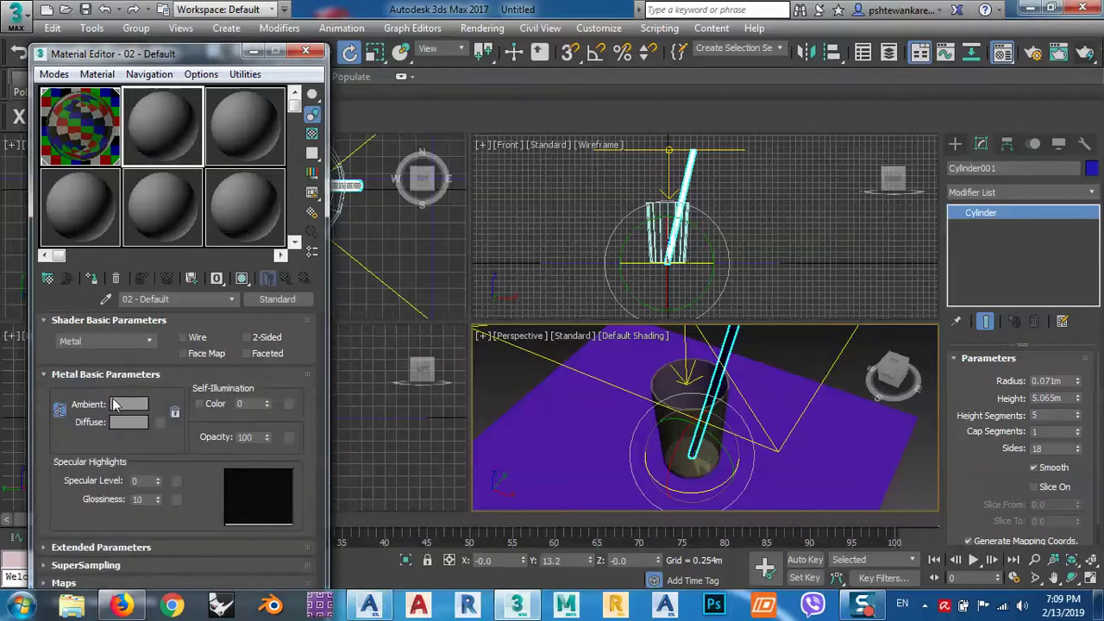
pyautogui.click(108, 342)
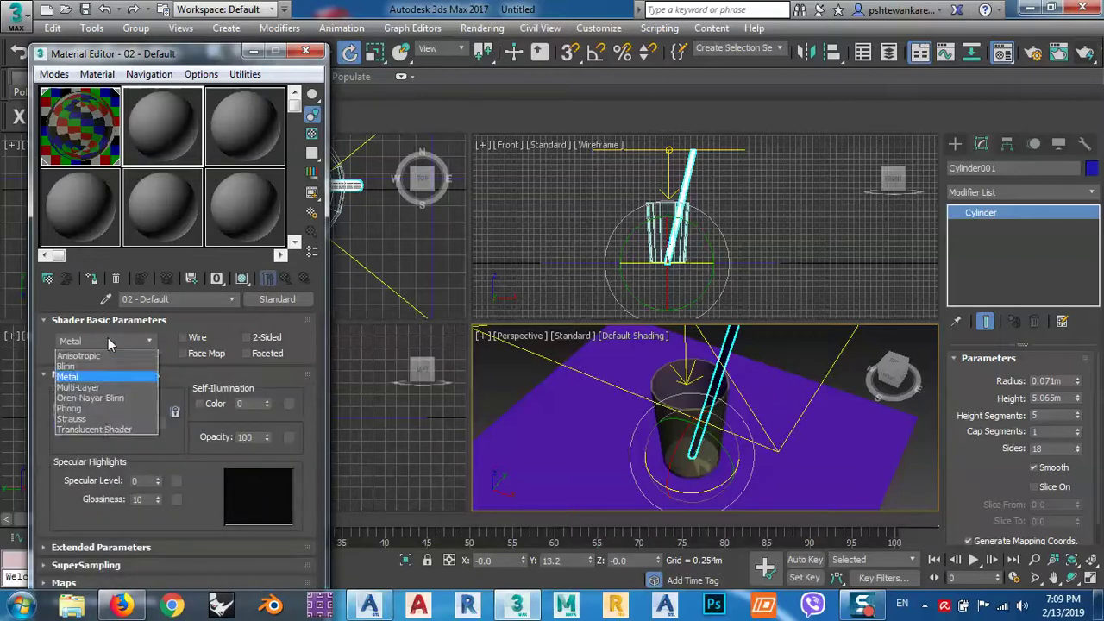
pyautogui.click(71, 408)
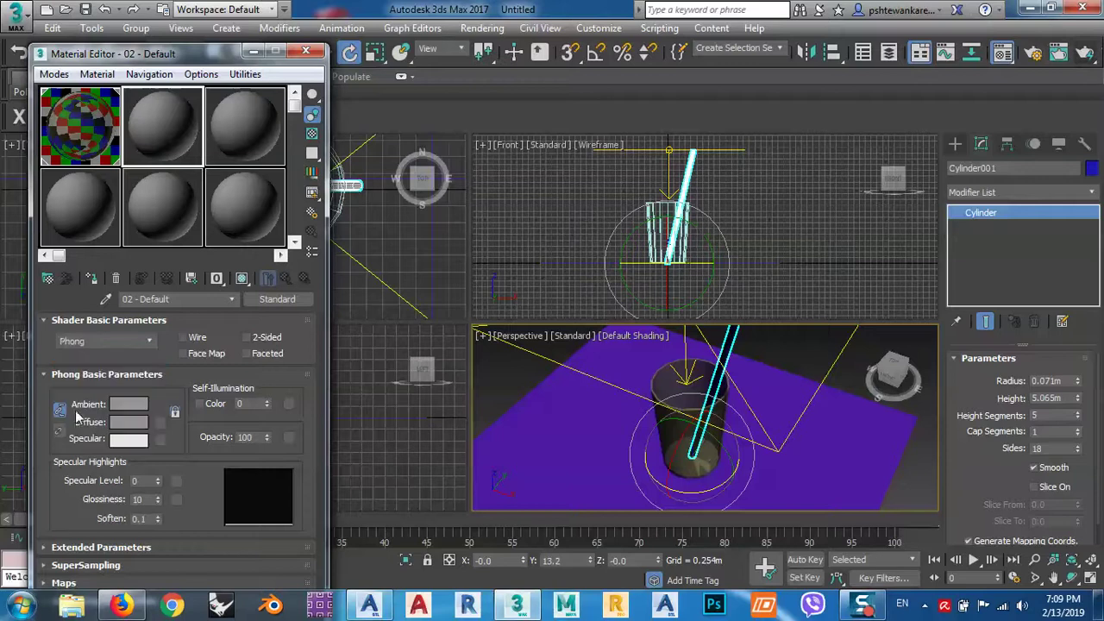
pyautogui.click(91, 278)
# Step: Render the Perspective view with nothing selected, inspect the cup with its straw up close, and cancel the render
pyautogui.click(657, 432)
pyautogui.click(915, 345)
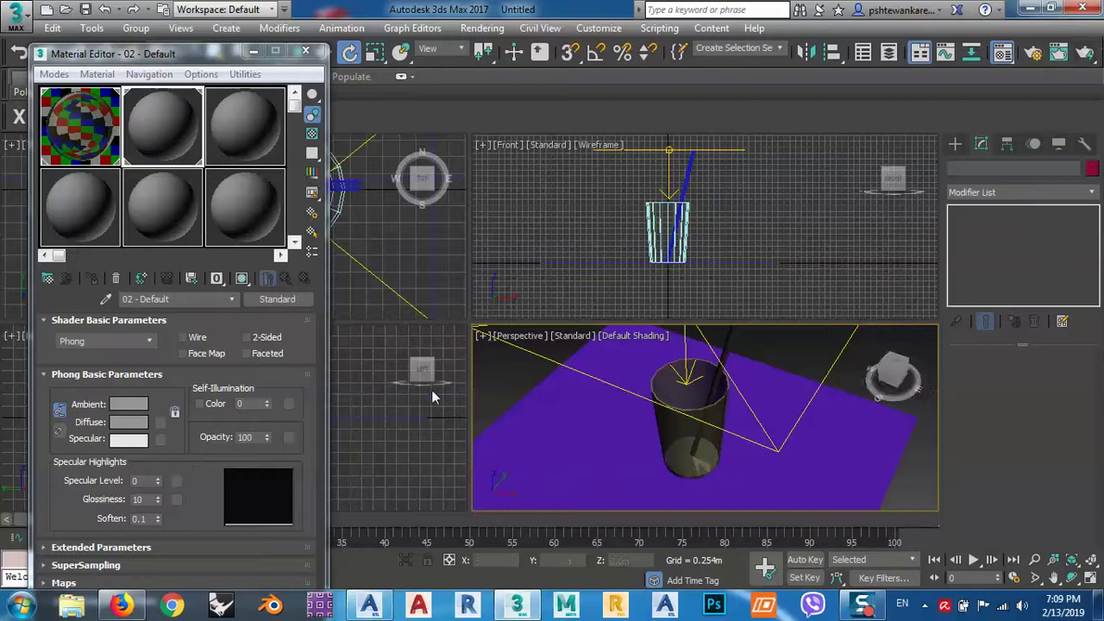
pyautogui.click(1082, 55)
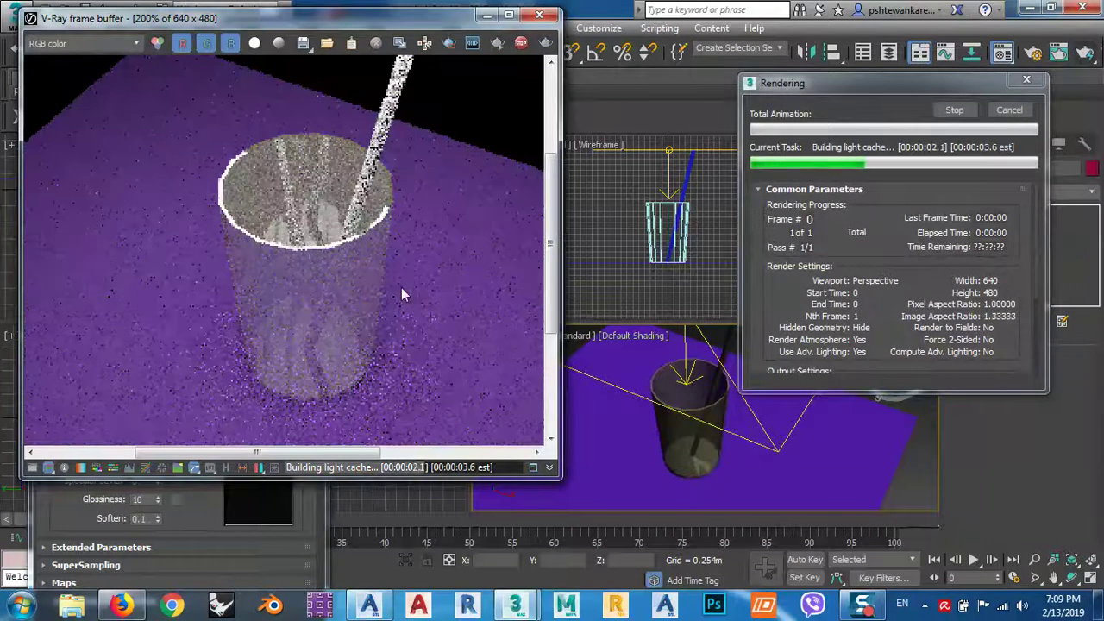
pyautogui.scroll(-2, 354, 285)
pyautogui.scroll(2, 254, 239)
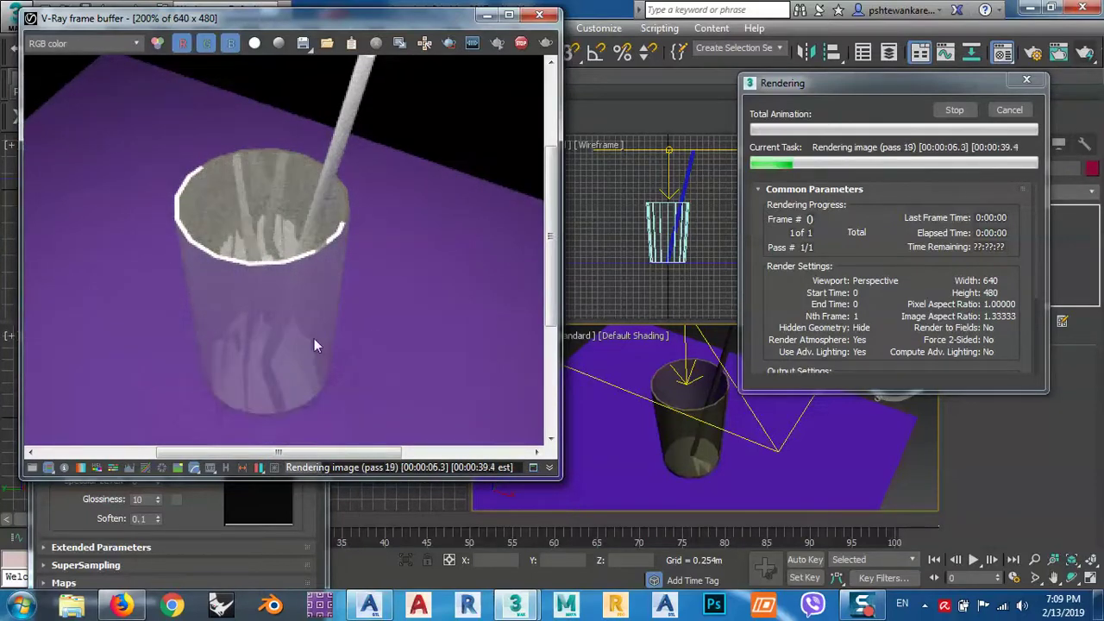
pyautogui.click(1005, 110)
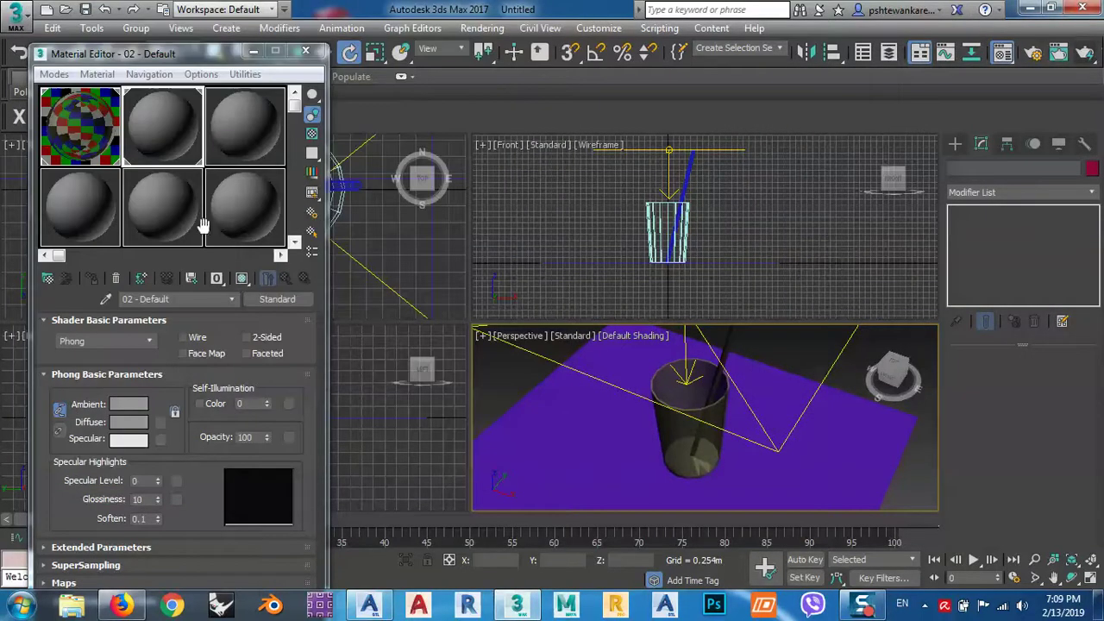
# Step: Darken the cup's V-Ray material reflection colour to grey 32 and lighten its refraction colour to grey 200
pyautogui.click(51, 138)
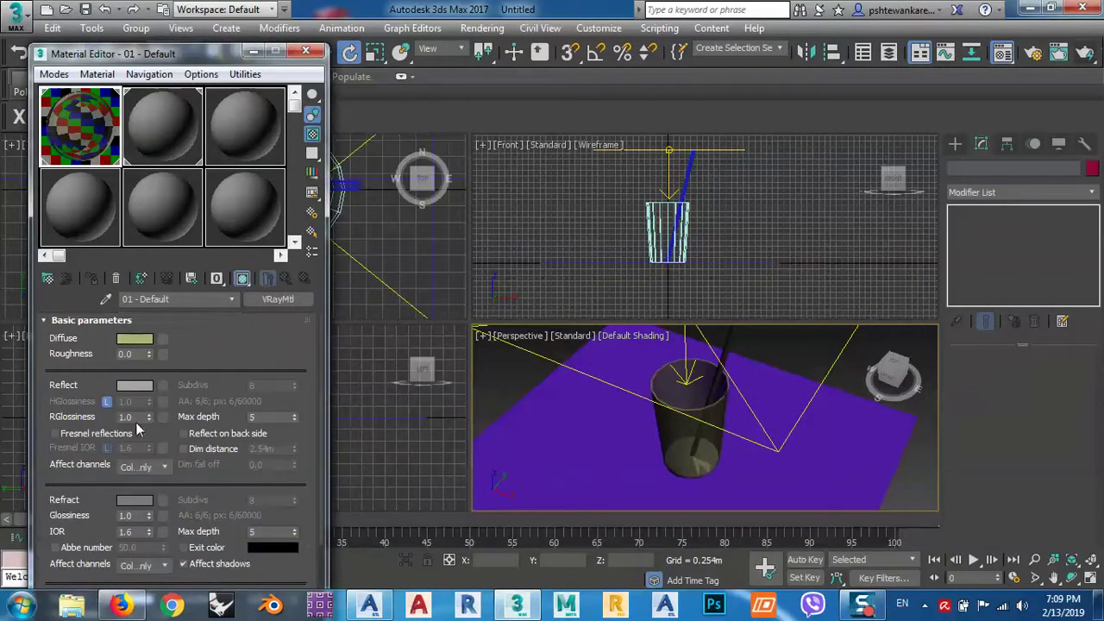
pyautogui.click(134, 385)
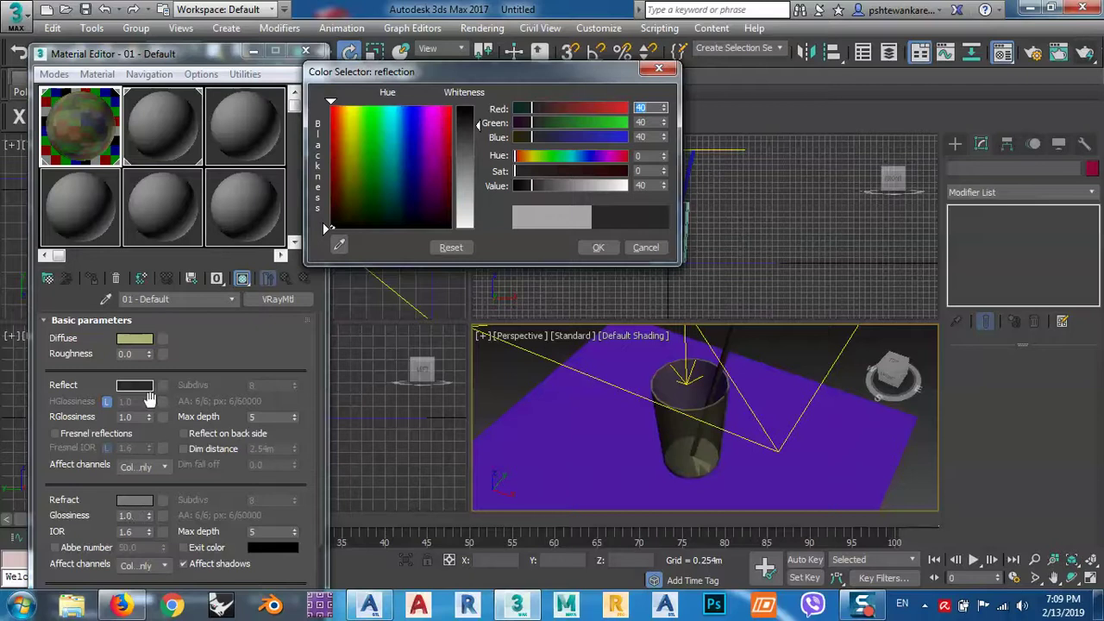
pyautogui.moveTo(477, 128); pyautogui.dragTo(479, 123)
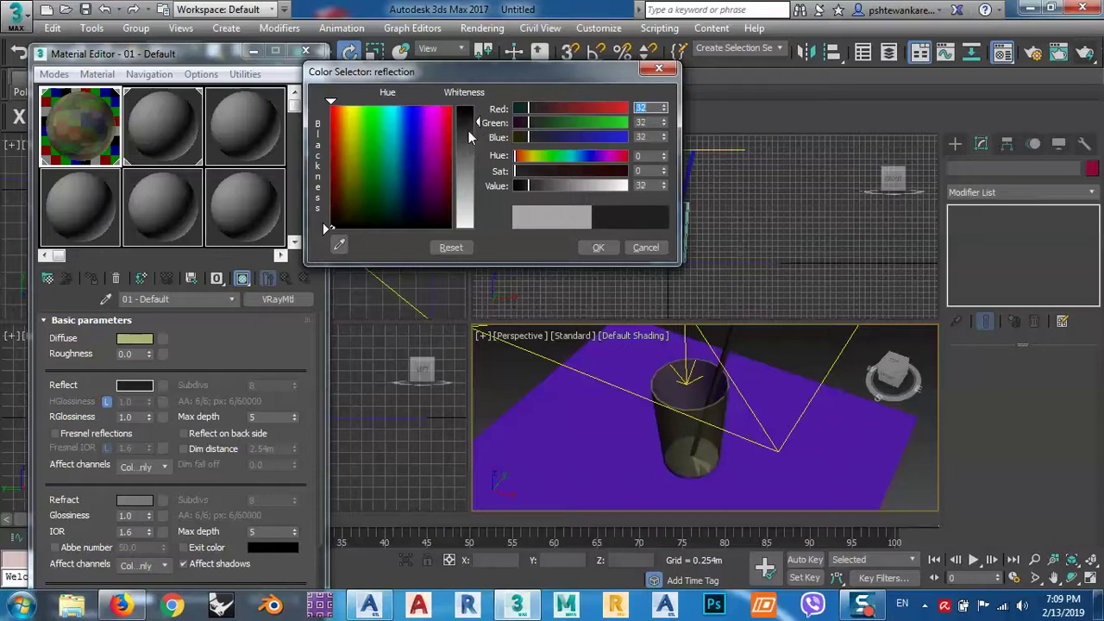
pyautogui.click(598, 248)
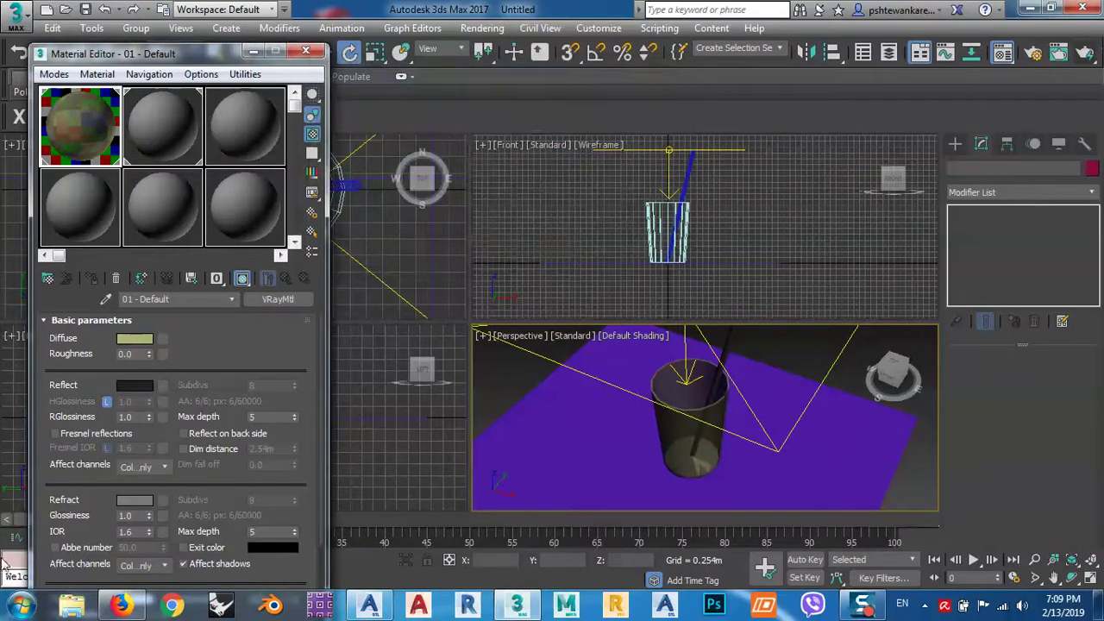
pyautogui.click(134, 500)
pyautogui.moveTo(477, 106); pyautogui.dragTo(478, 203)
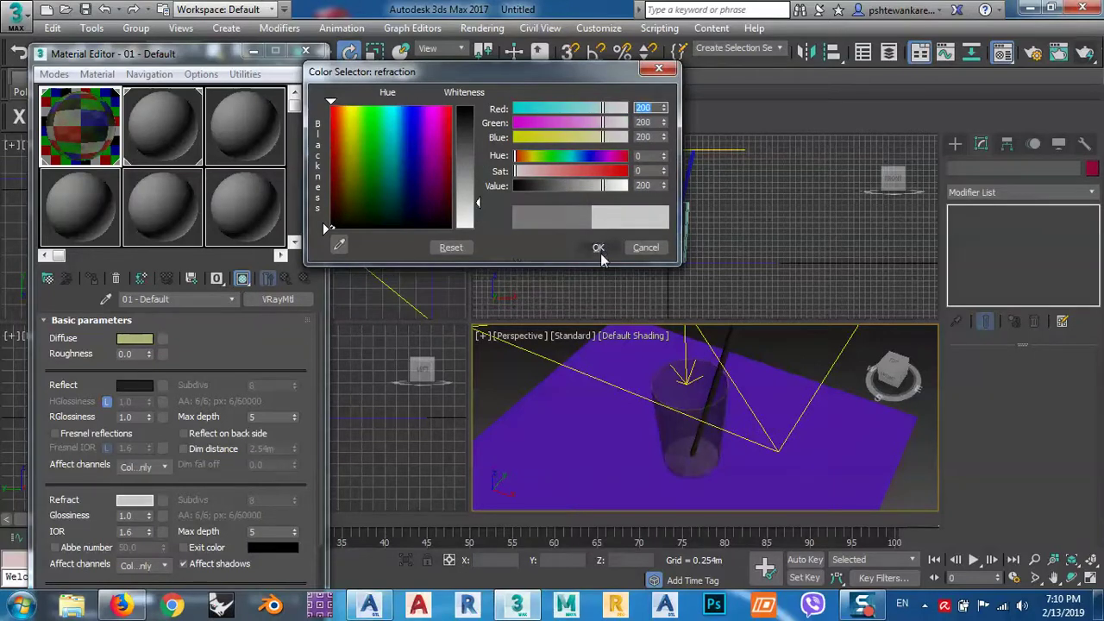
pyautogui.click(599, 248)
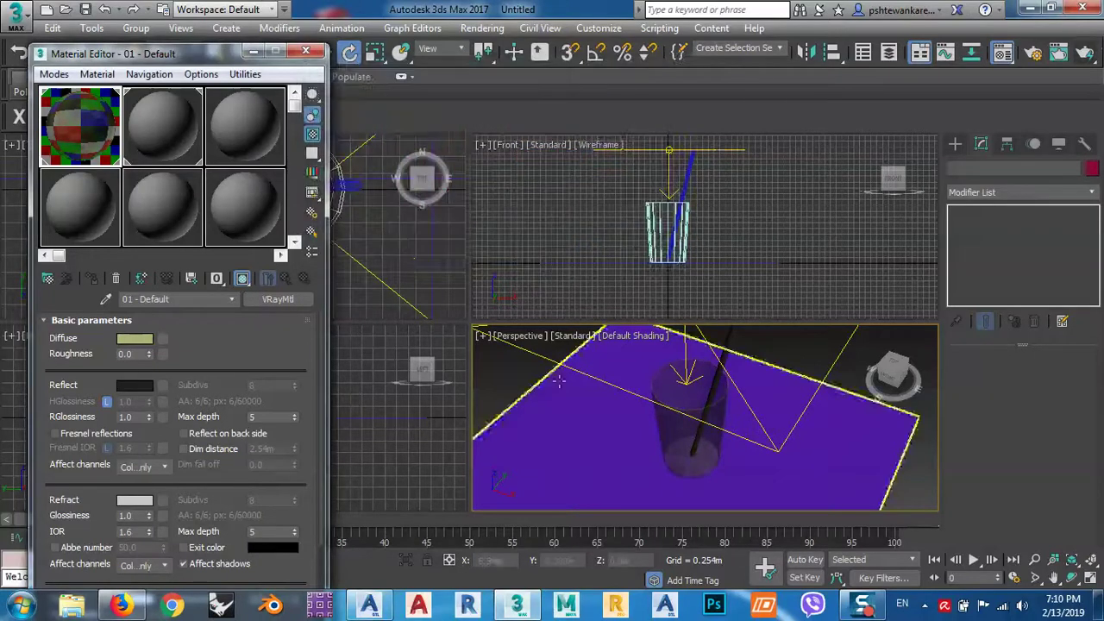
# Step: Render the Perspective view, inspect the more transparent cup and its straw, and stop the render and close the frame buffer
pyautogui.click(1085, 53)
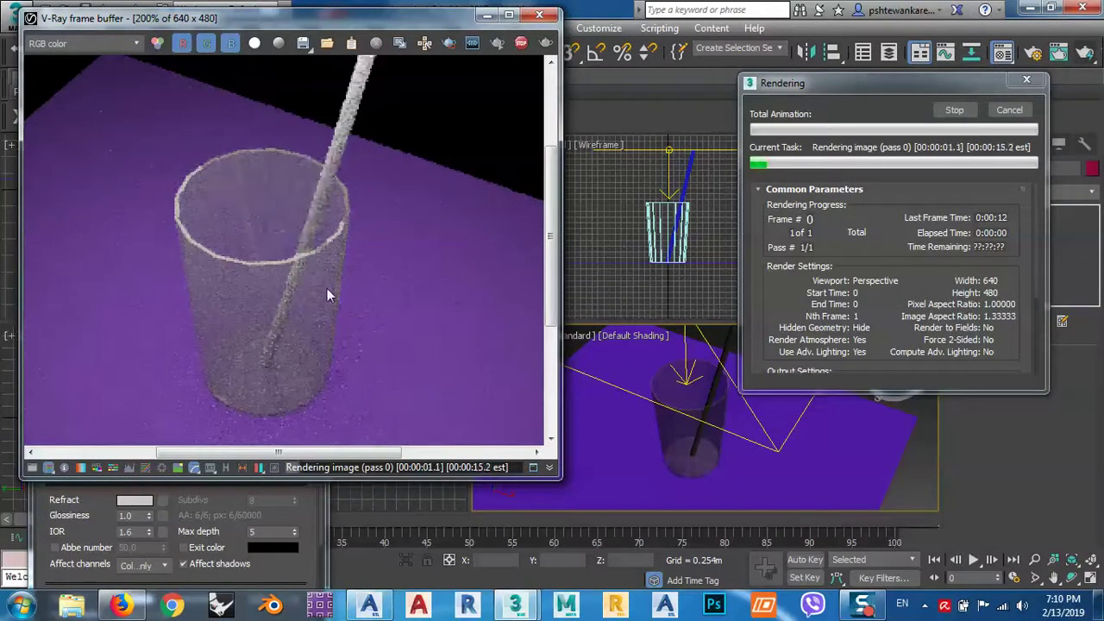
pyautogui.scroll(-1, 301, 264)
pyautogui.scroll(1, 293, 257)
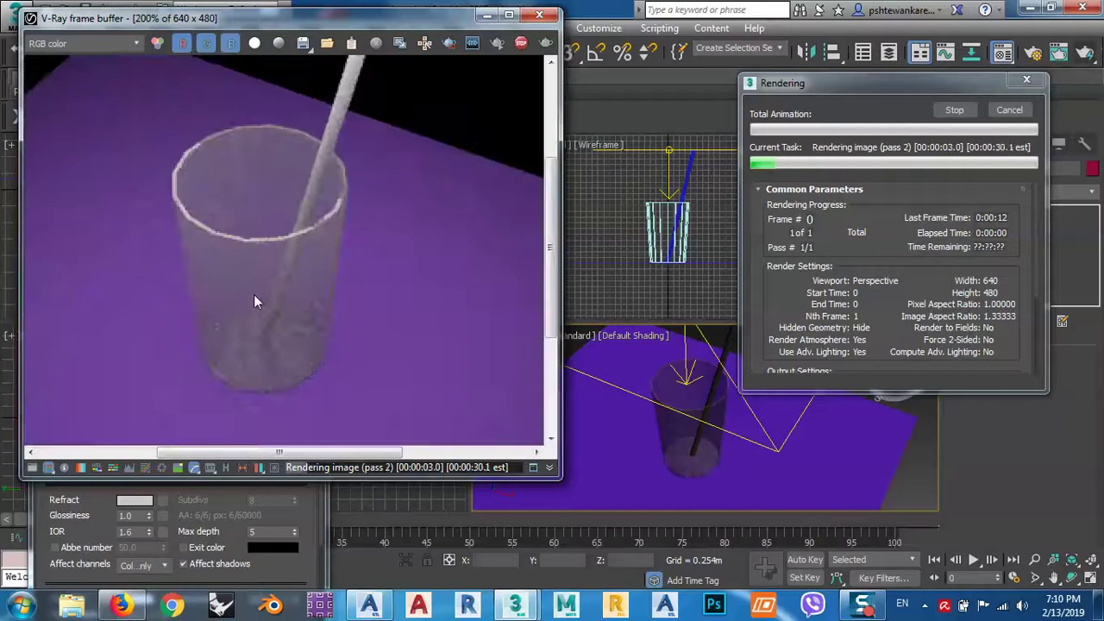
pyautogui.moveTo(254, 301); pyautogui.dragTo(286, 279, button='middle')
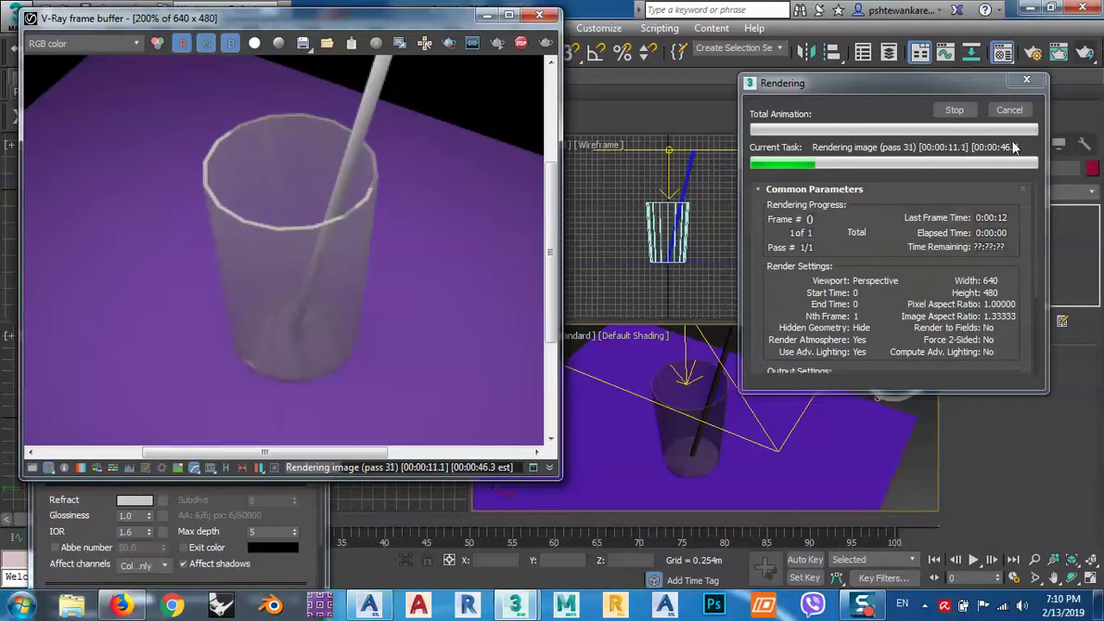
pyautogui.click(954, 109)
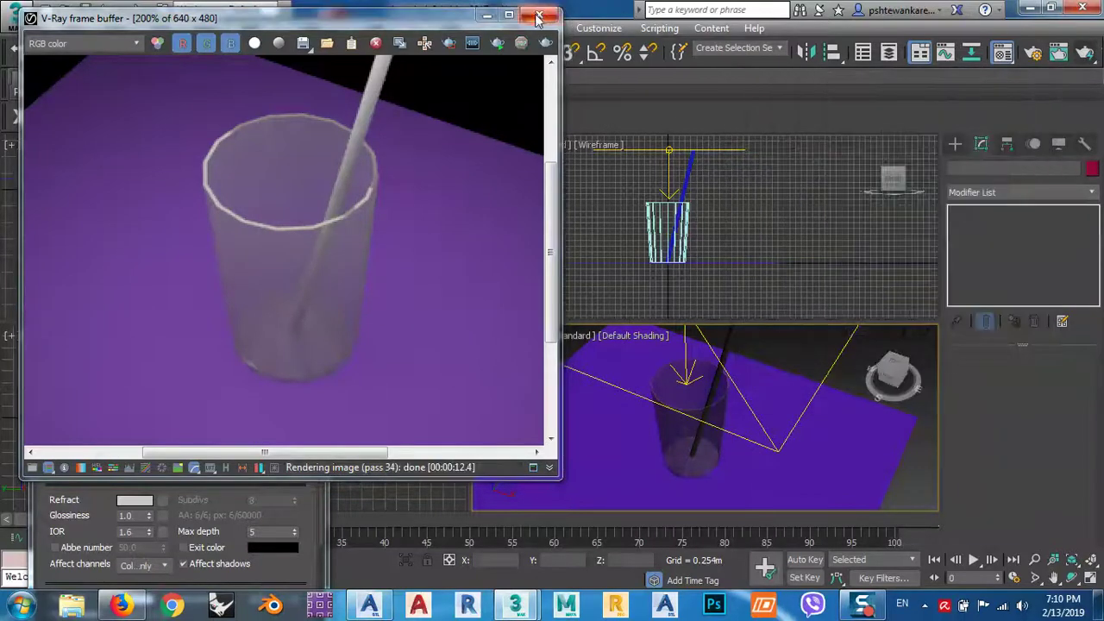
pyautogui.click(539, 15)
# Step: Apply a MeshSmooth modifier to the lathed cup with 1 iteration, after comparing it with 0
pyautogui.click(677, 438)
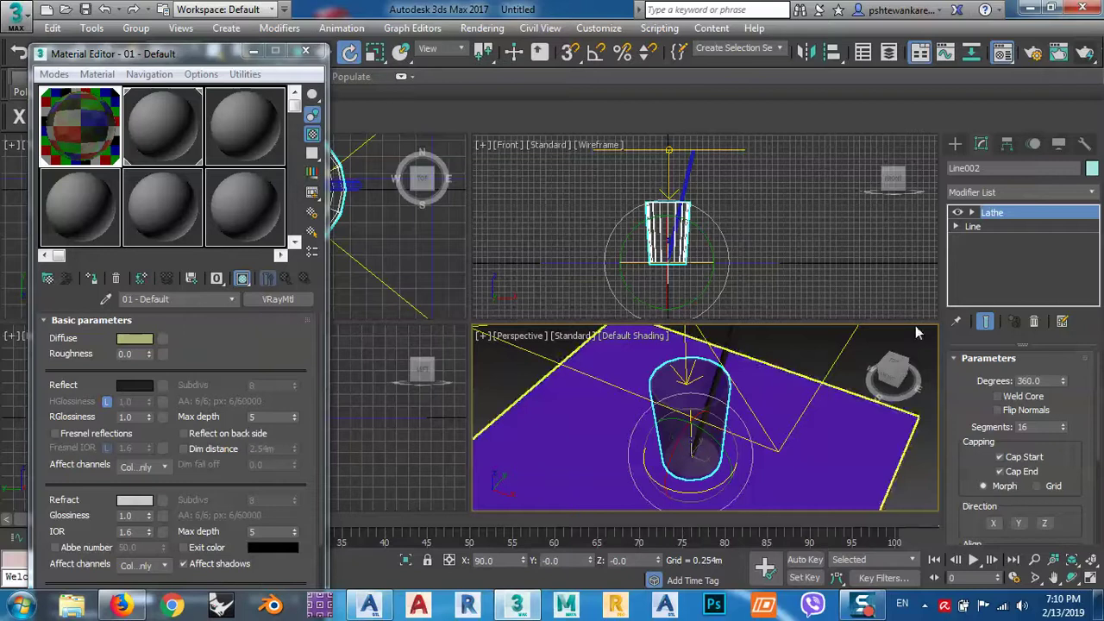
pyautogui.click(1039, 193)
pyautogui.moveTo(1093, 226); pyautogui.dragTo(1094, 389)
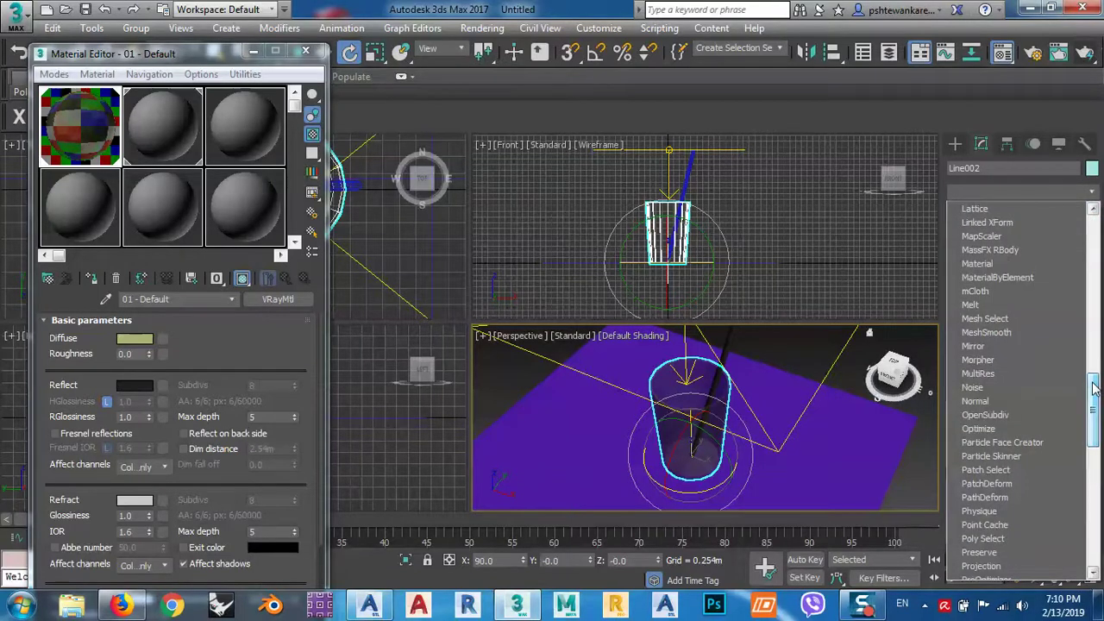
pyautogui.scroll(2, 1092, 421)
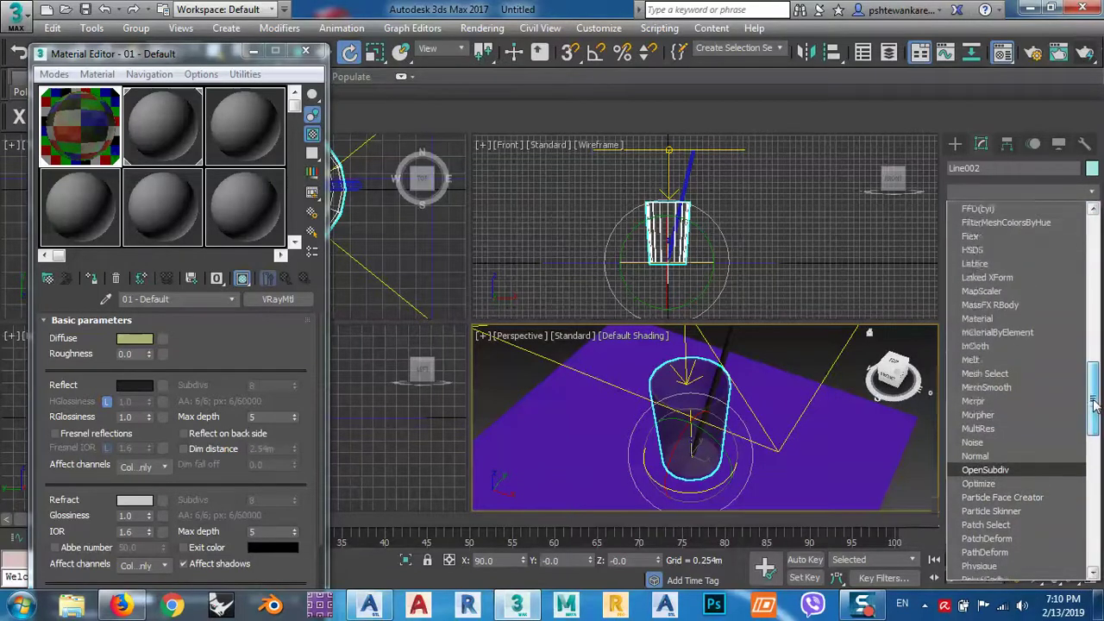
pyautogui.scroll(-3, 1093, 421)
pyautogui.moveTo(1092, 421); pyautogui.dragTo(1092, 443)
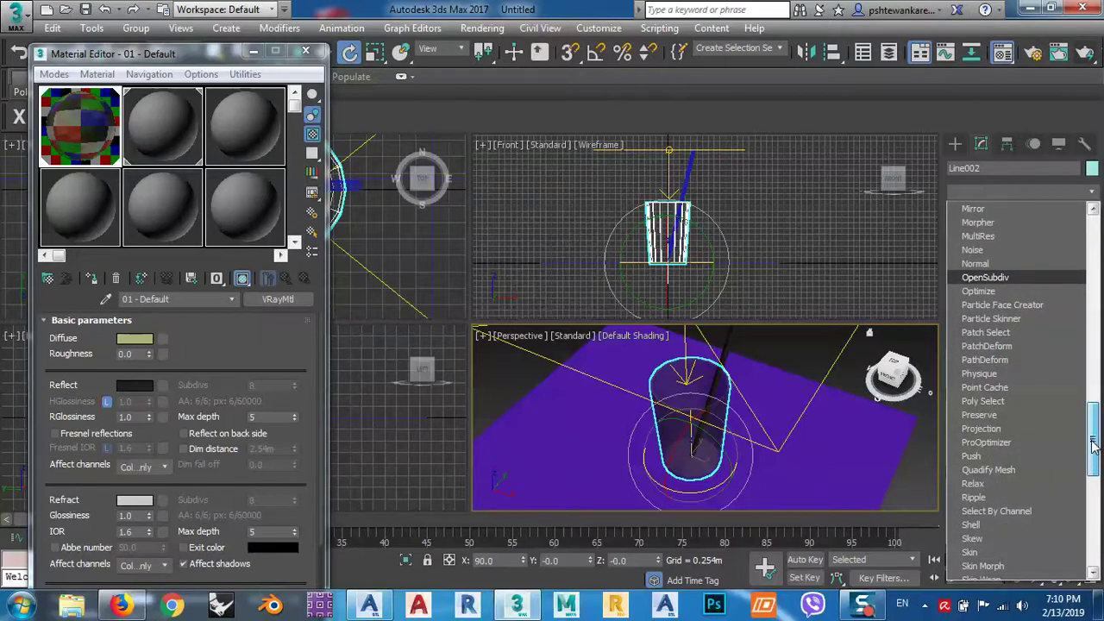
pyautogui.scroll(2, 1047, 308)
pyautogui.click(1047, 247)
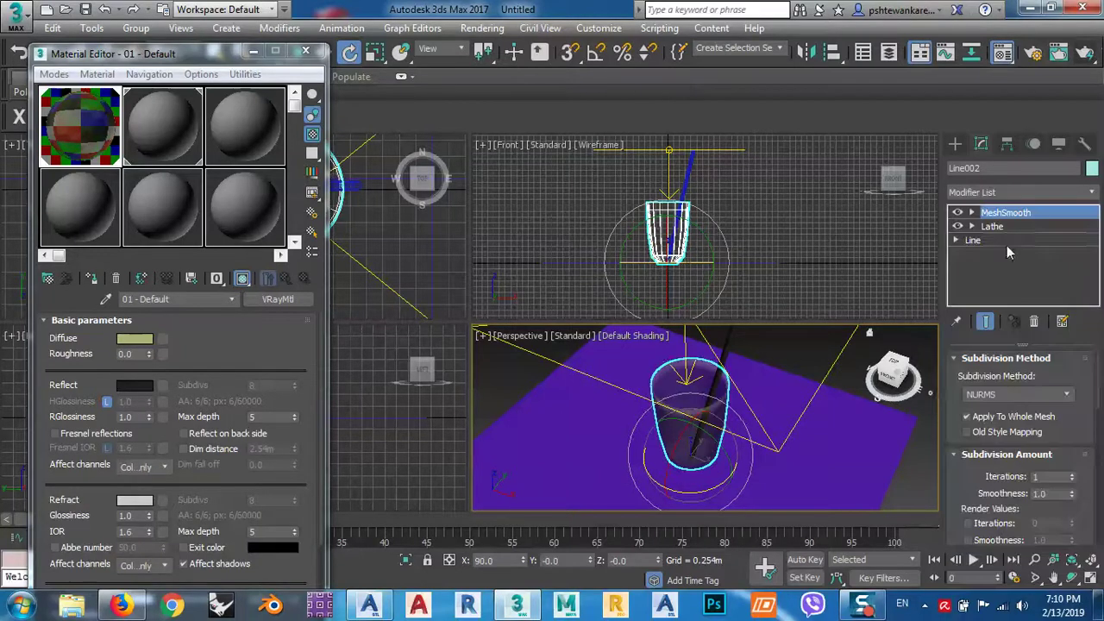
pyautogui.click(1073, 480)
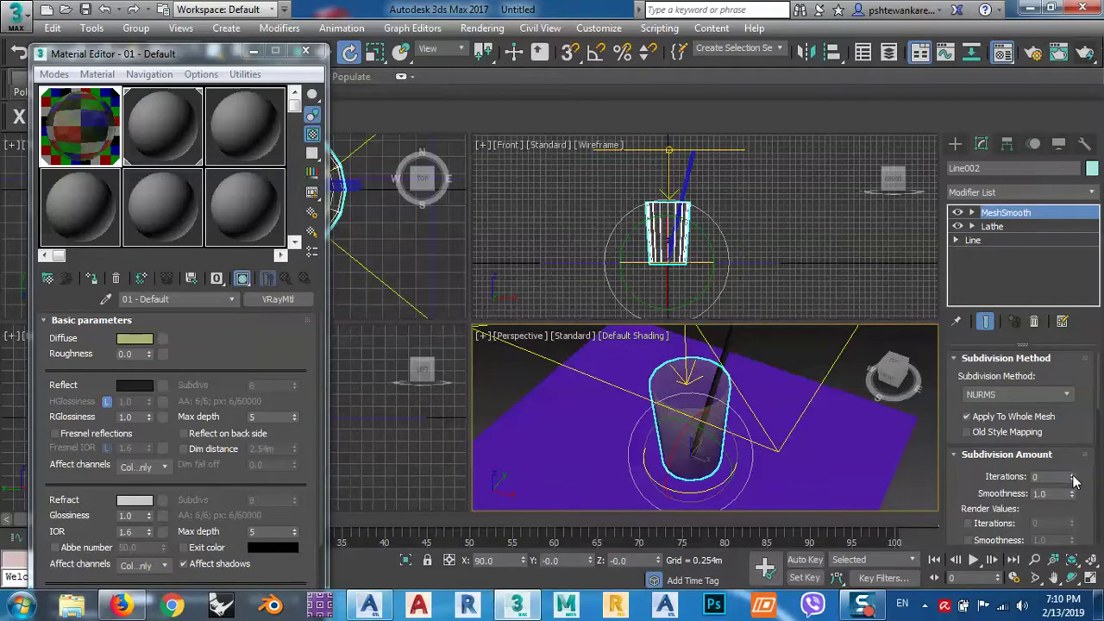
pyautogui.click(1074, 473)
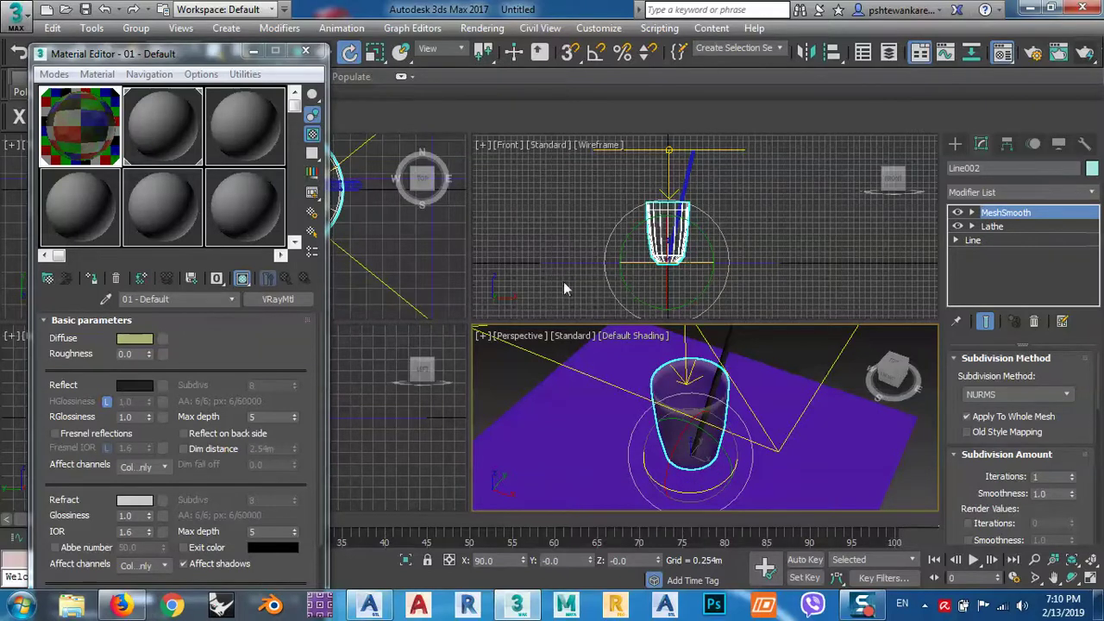
# Step: Render the Perspective view with nothing selected and inspect the smoothed cup's rim and base
pyautogui.click(530, 393)
pyautogui.click(1086, 52)
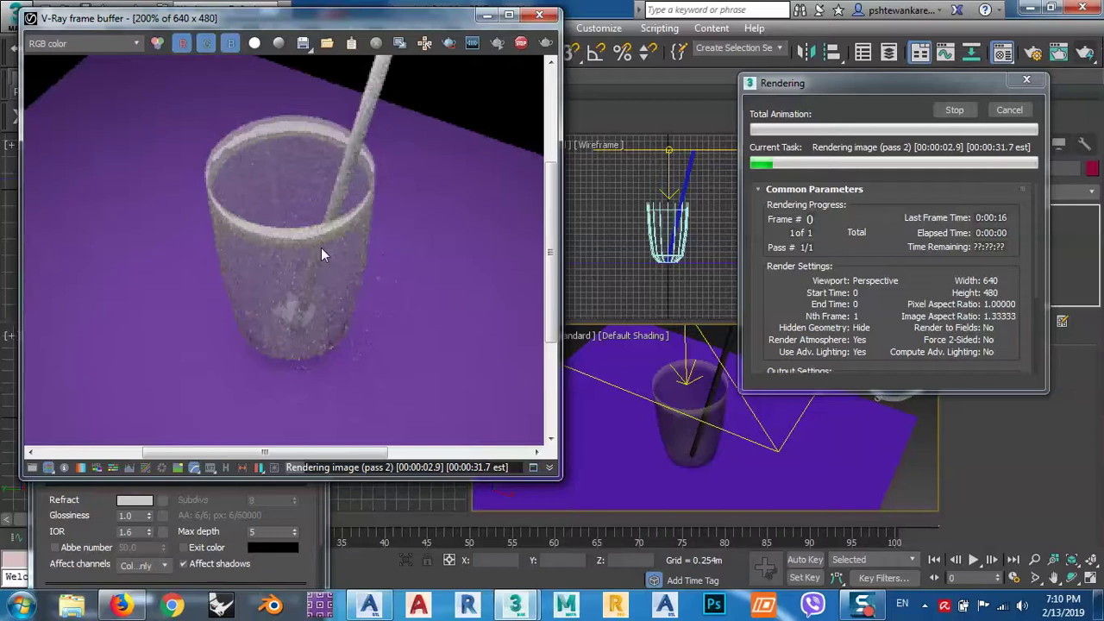
pyautogui.scroll(3, 318, 252)
pyautogui.scroll(-3, 310, 239)
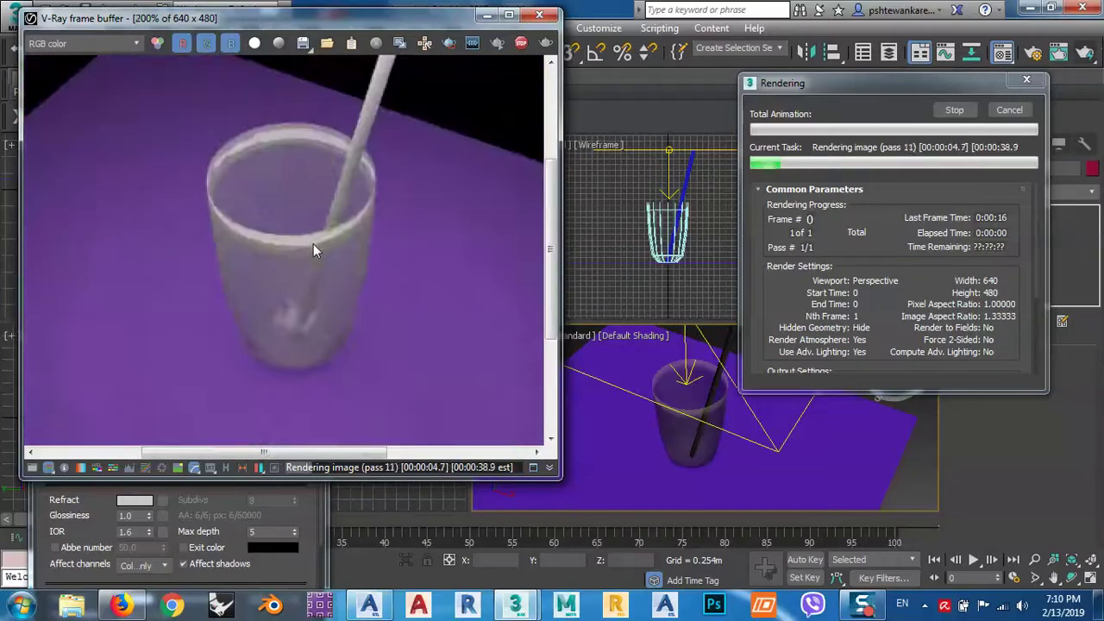
pyautogui.moveTo(332, 262); pyautogui.dragTo(340, 266, button='middle')
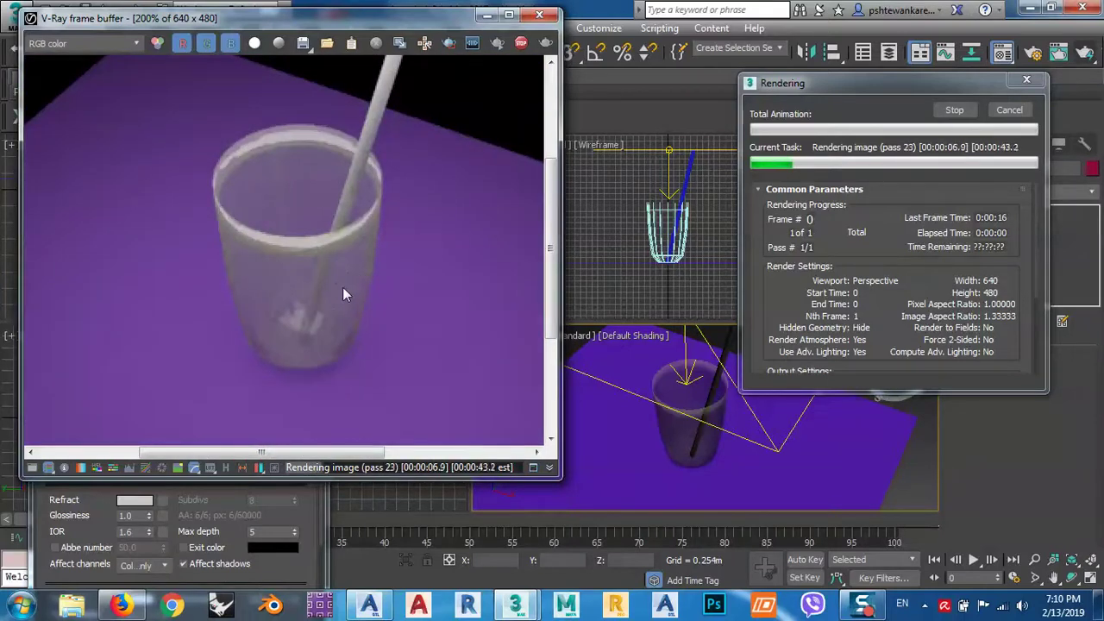